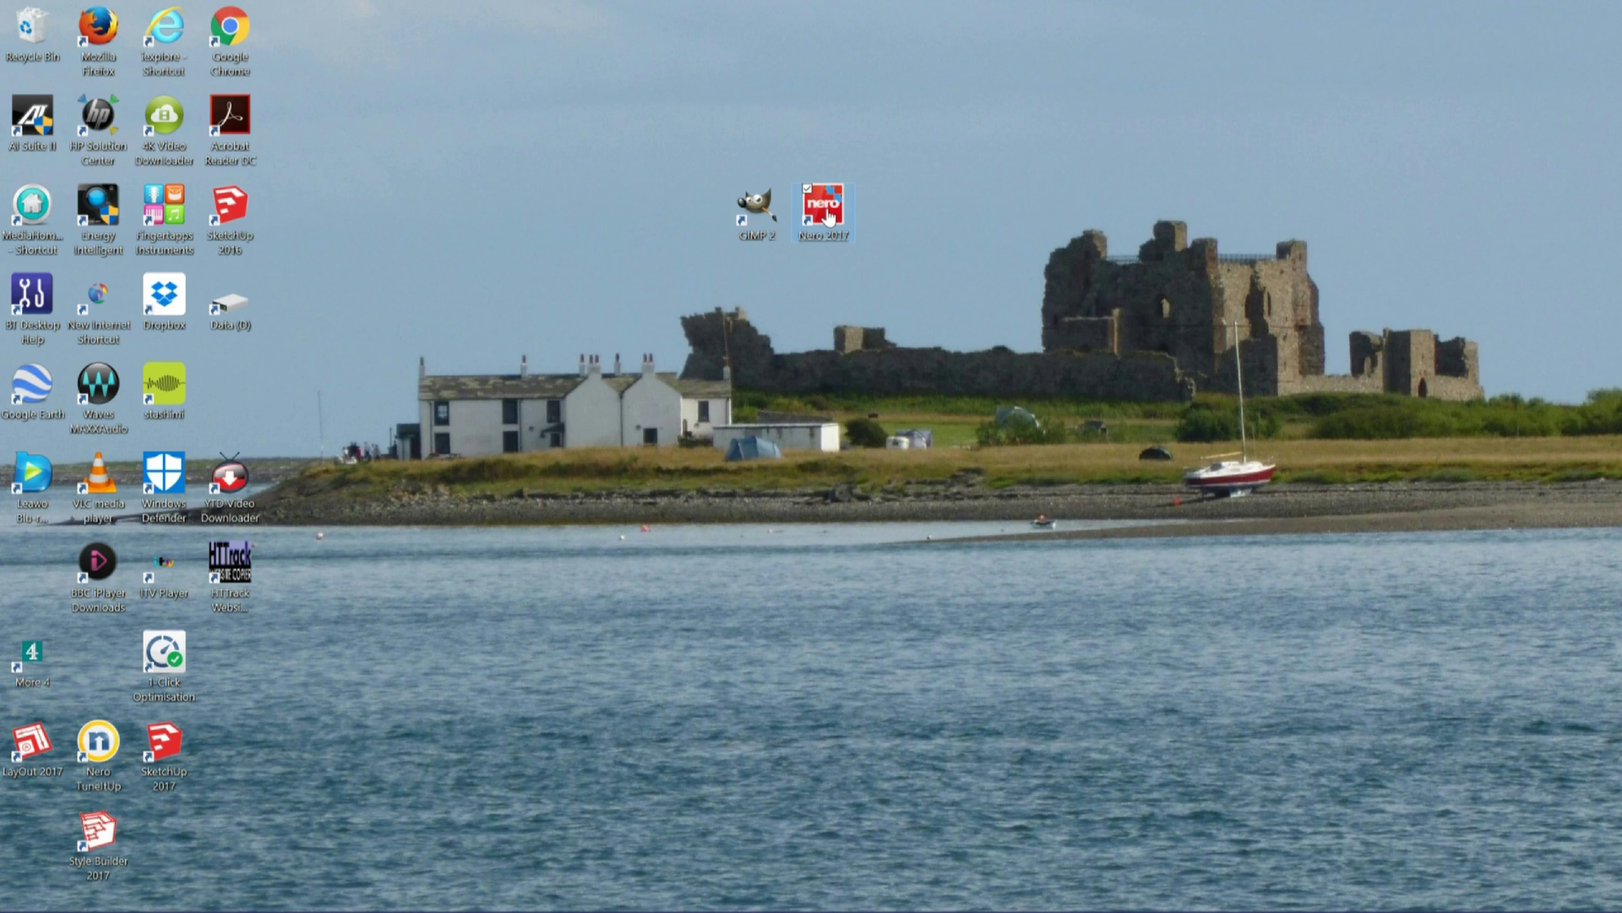
Launch Nero 2017 Platinum and start a new Advanced Movie project in Nero Video
double_click(827, 215)
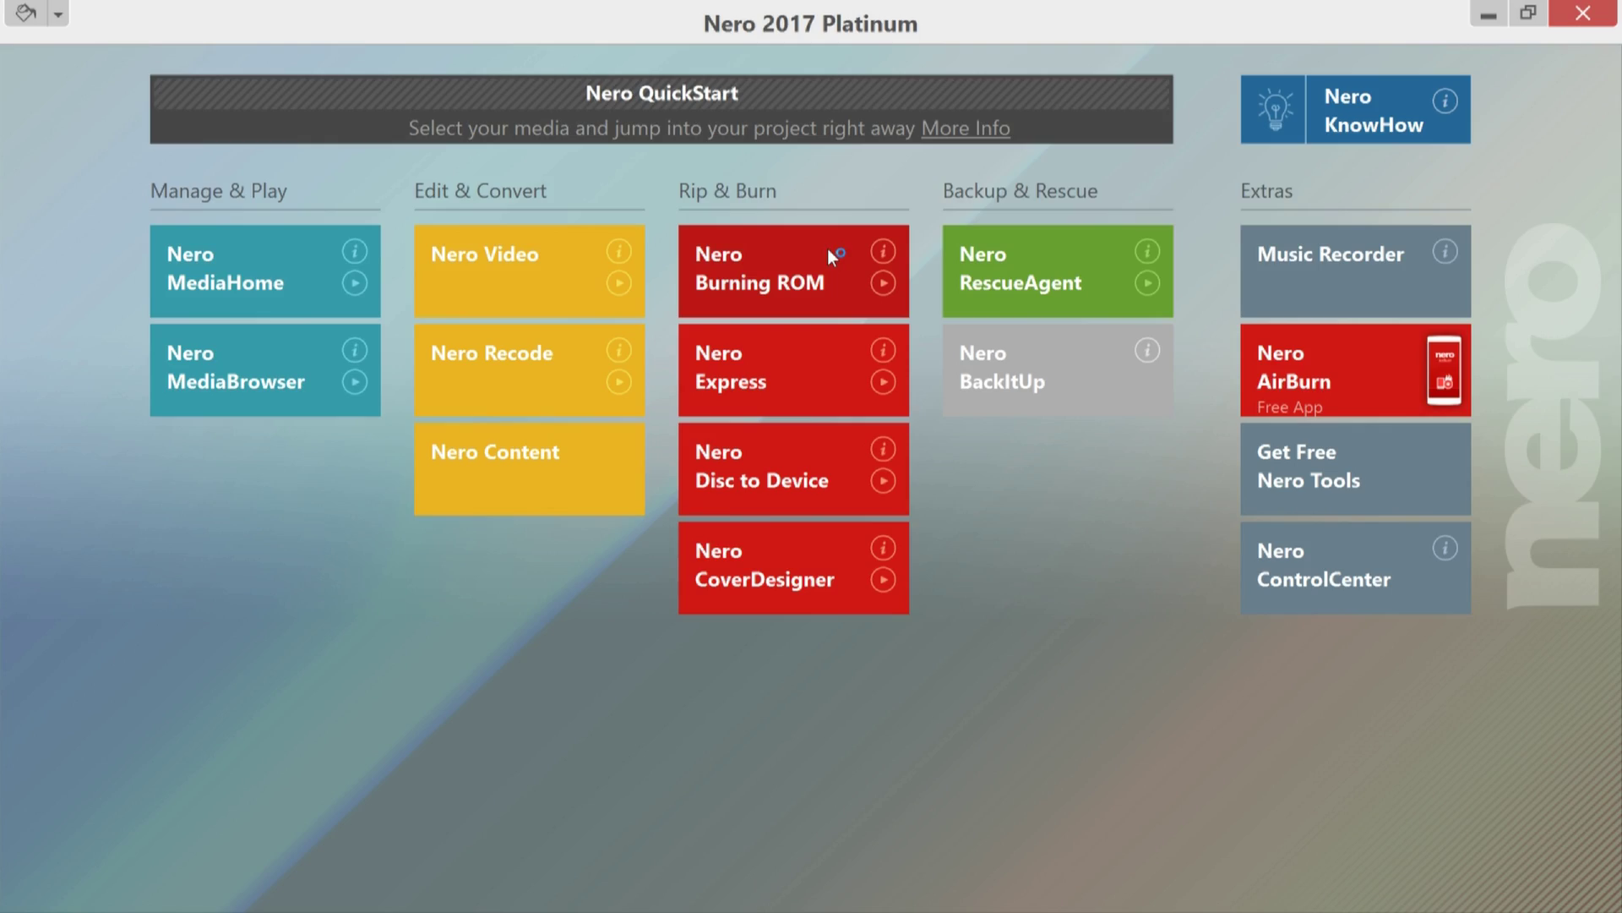
click(507, 273)
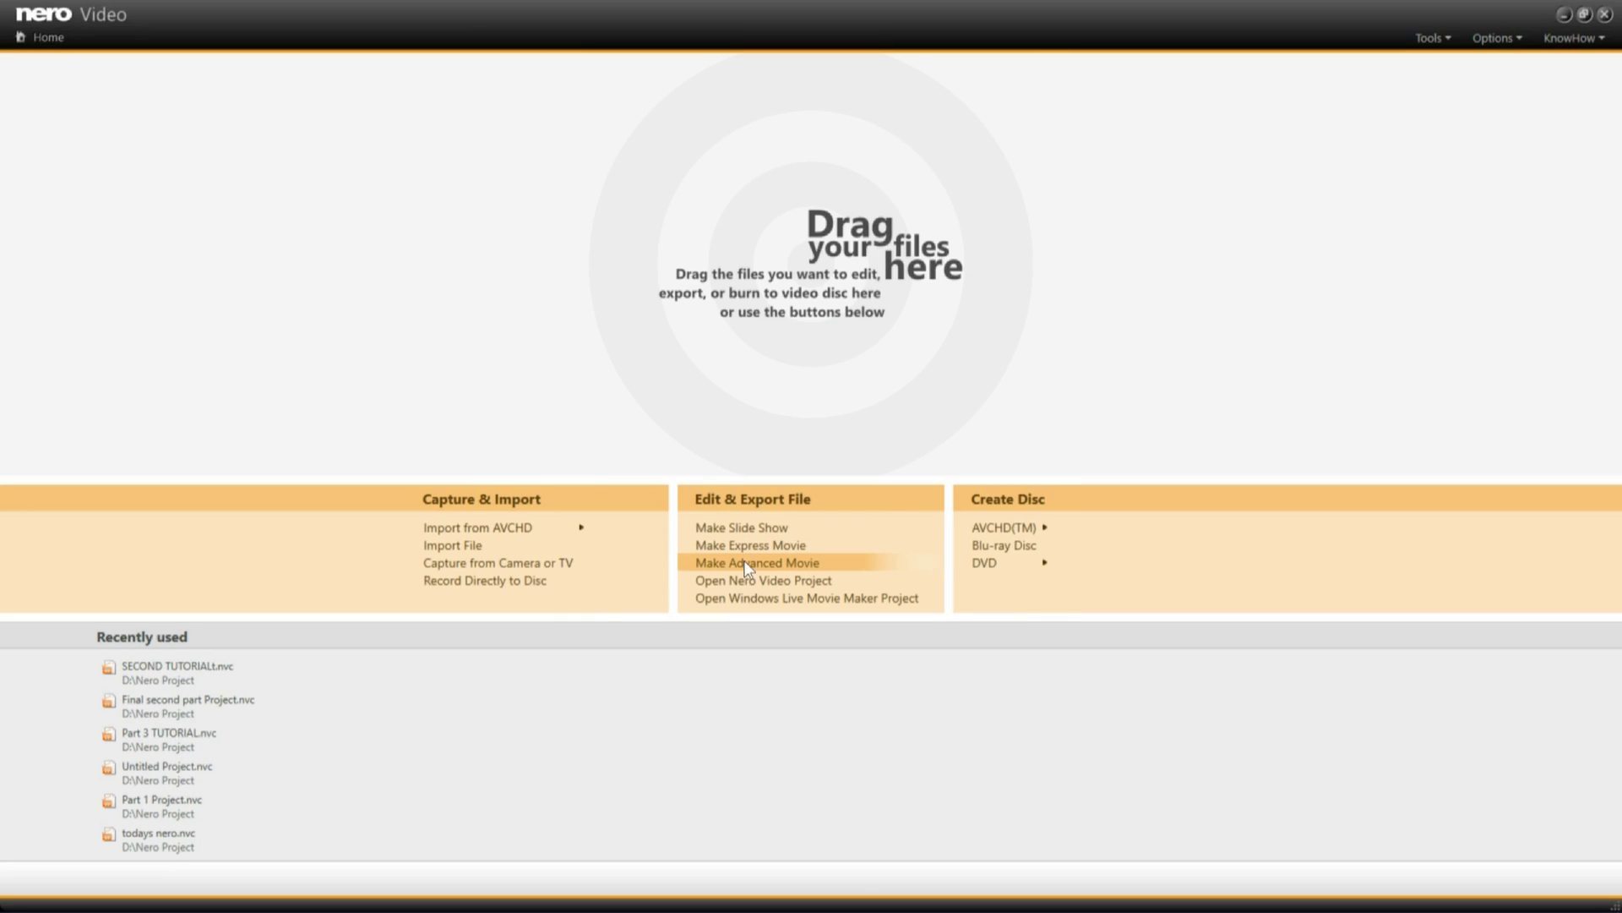
click(746, 561)
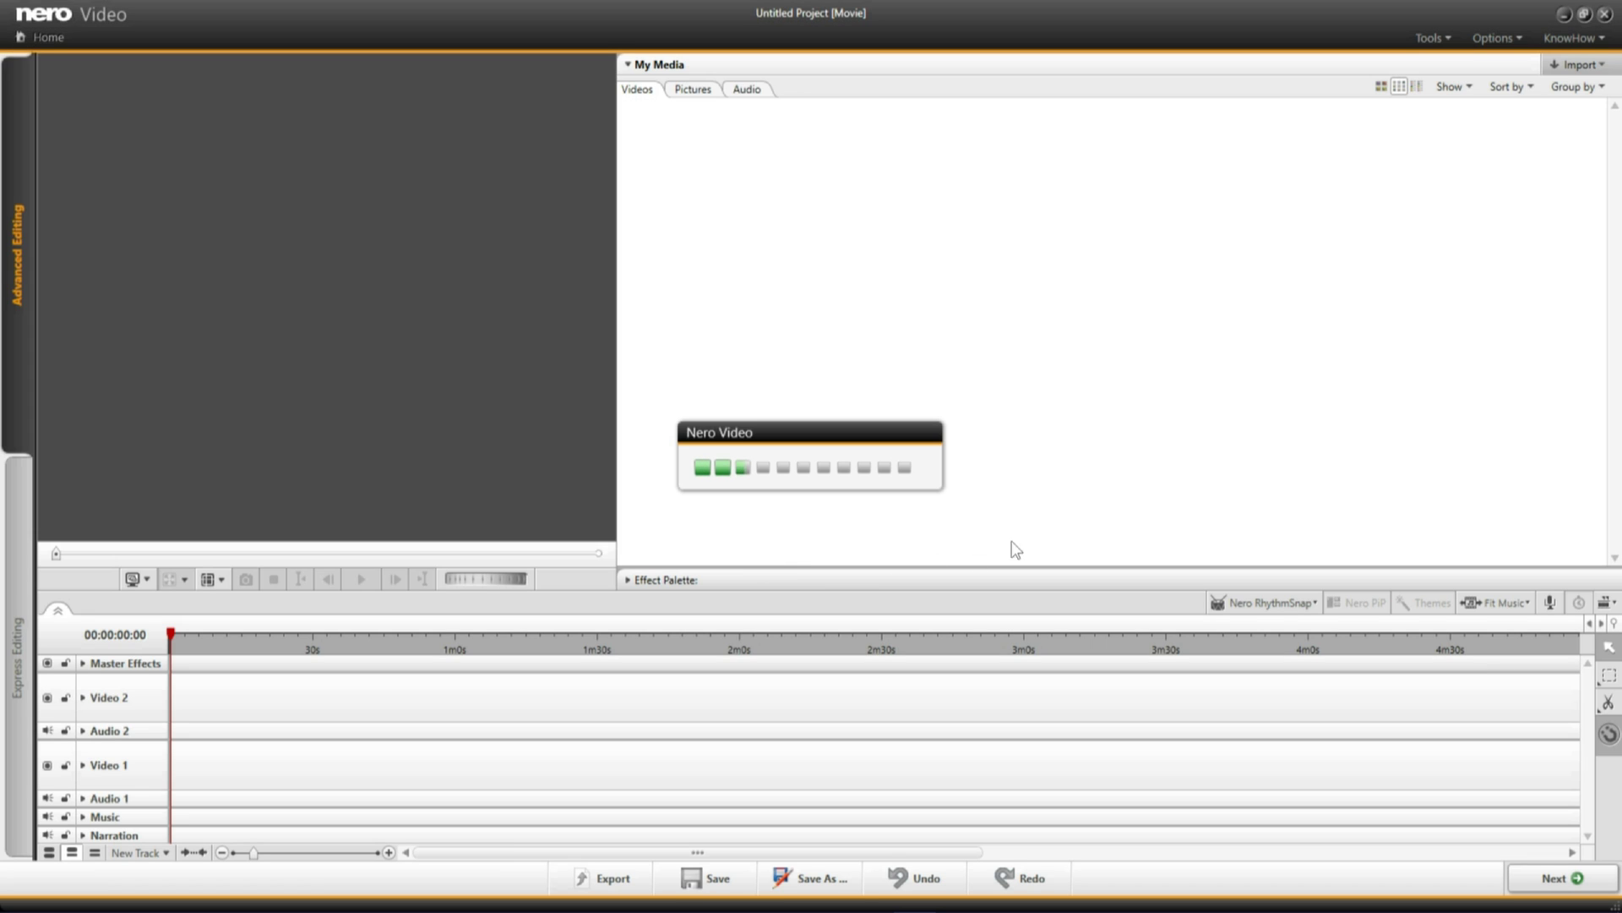
Import '2 another stage.png', 'another stage.png' and 'Painting 3 .mp4' from disk
click(1603, 70)
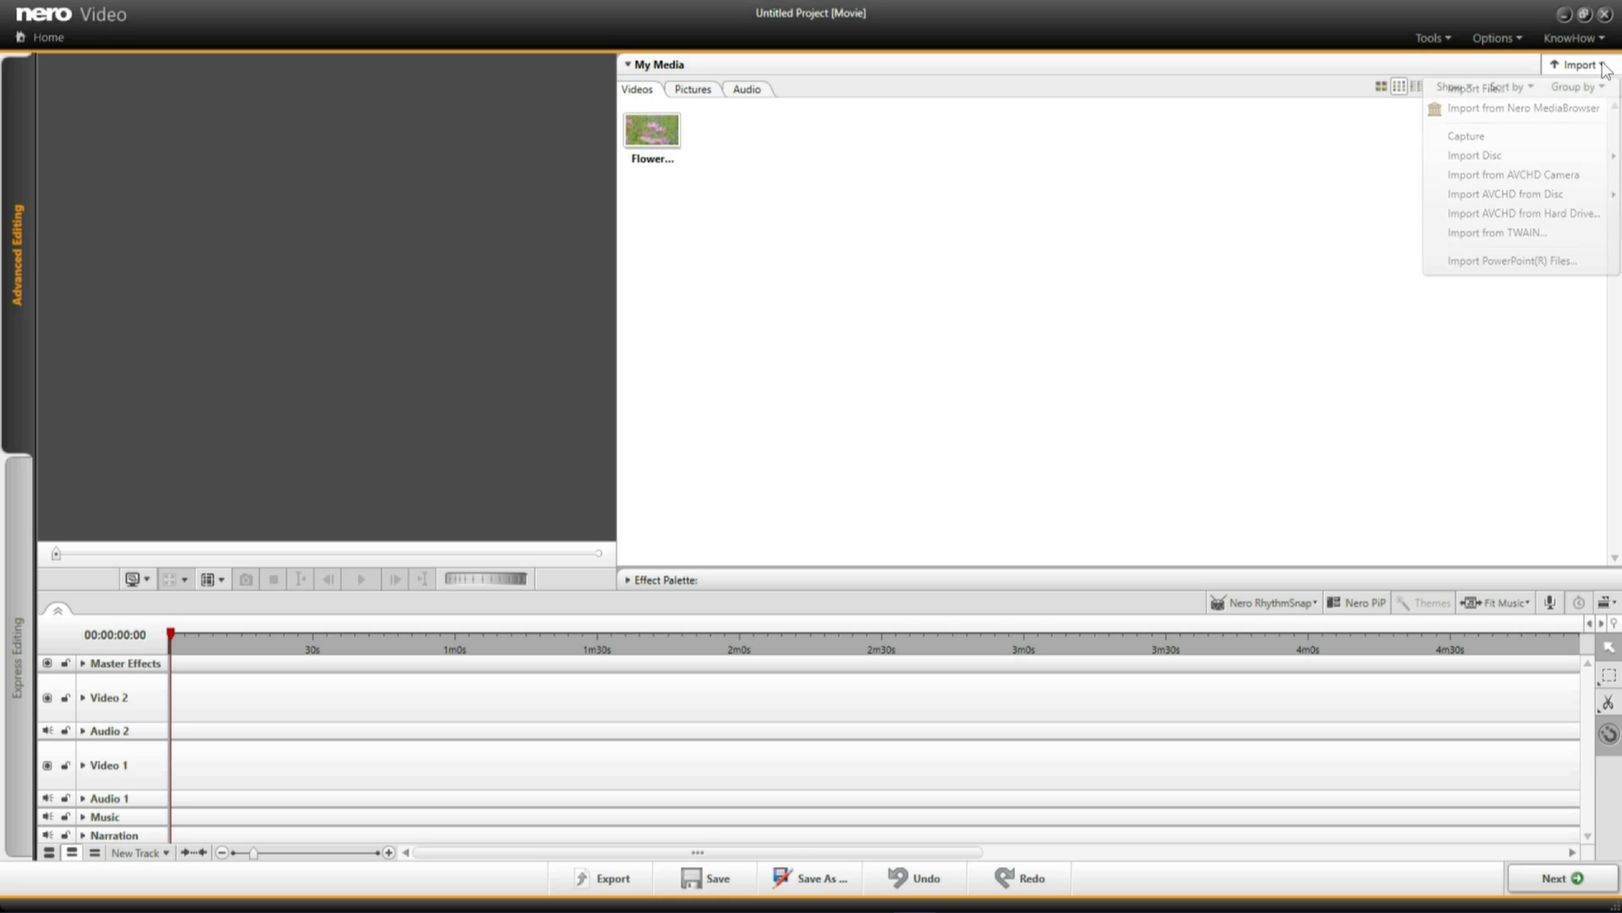
click(1560, 90)
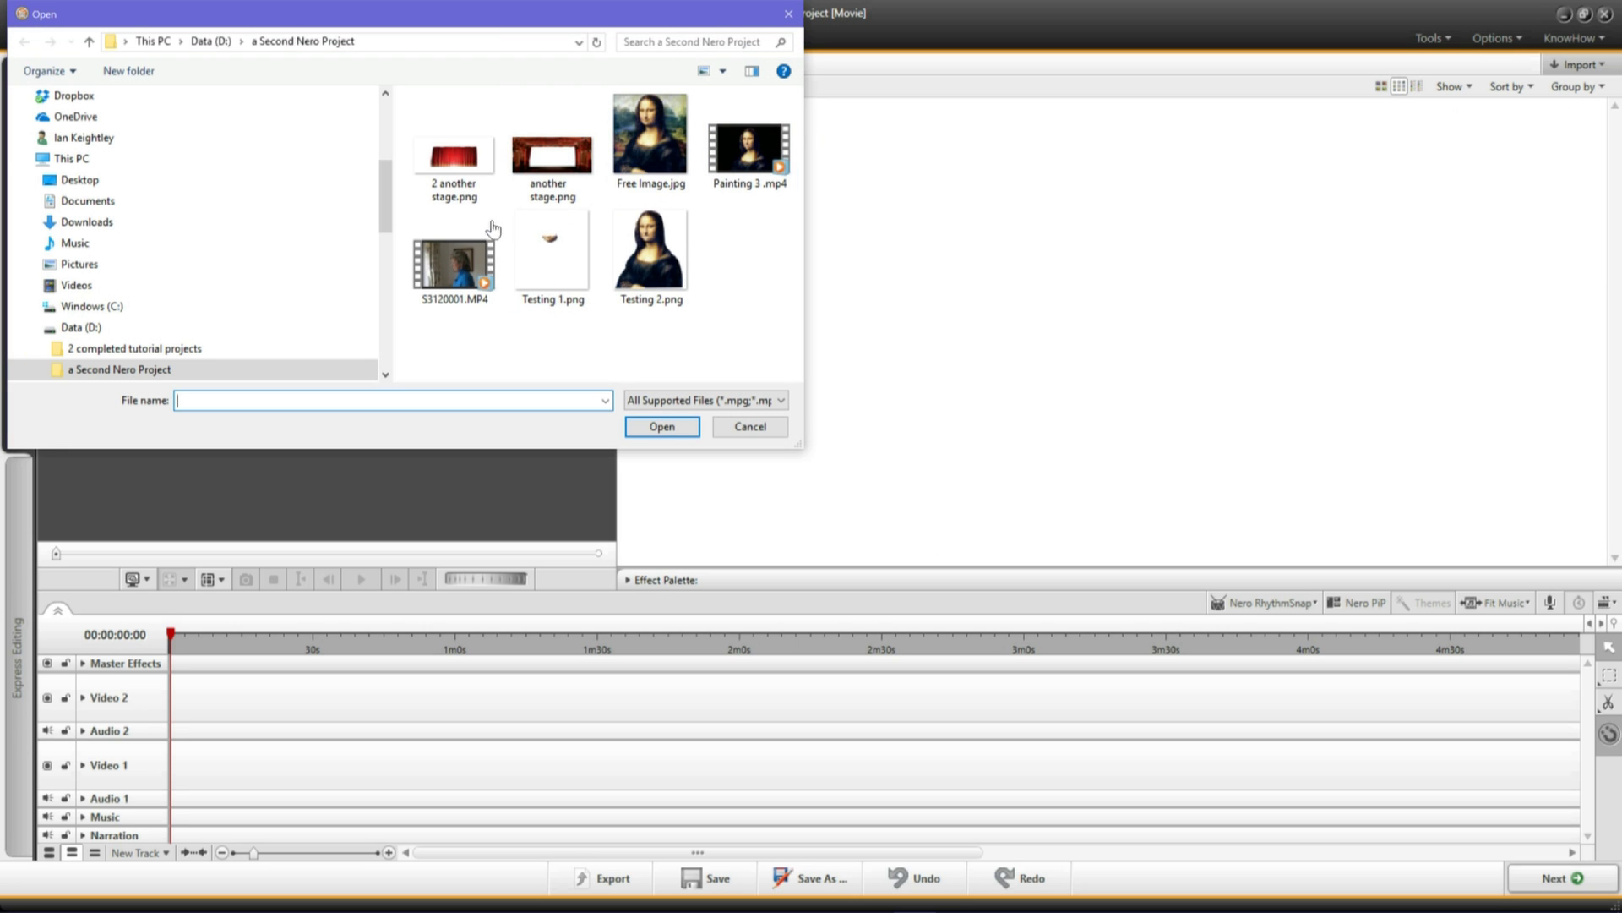
click(440, 170)
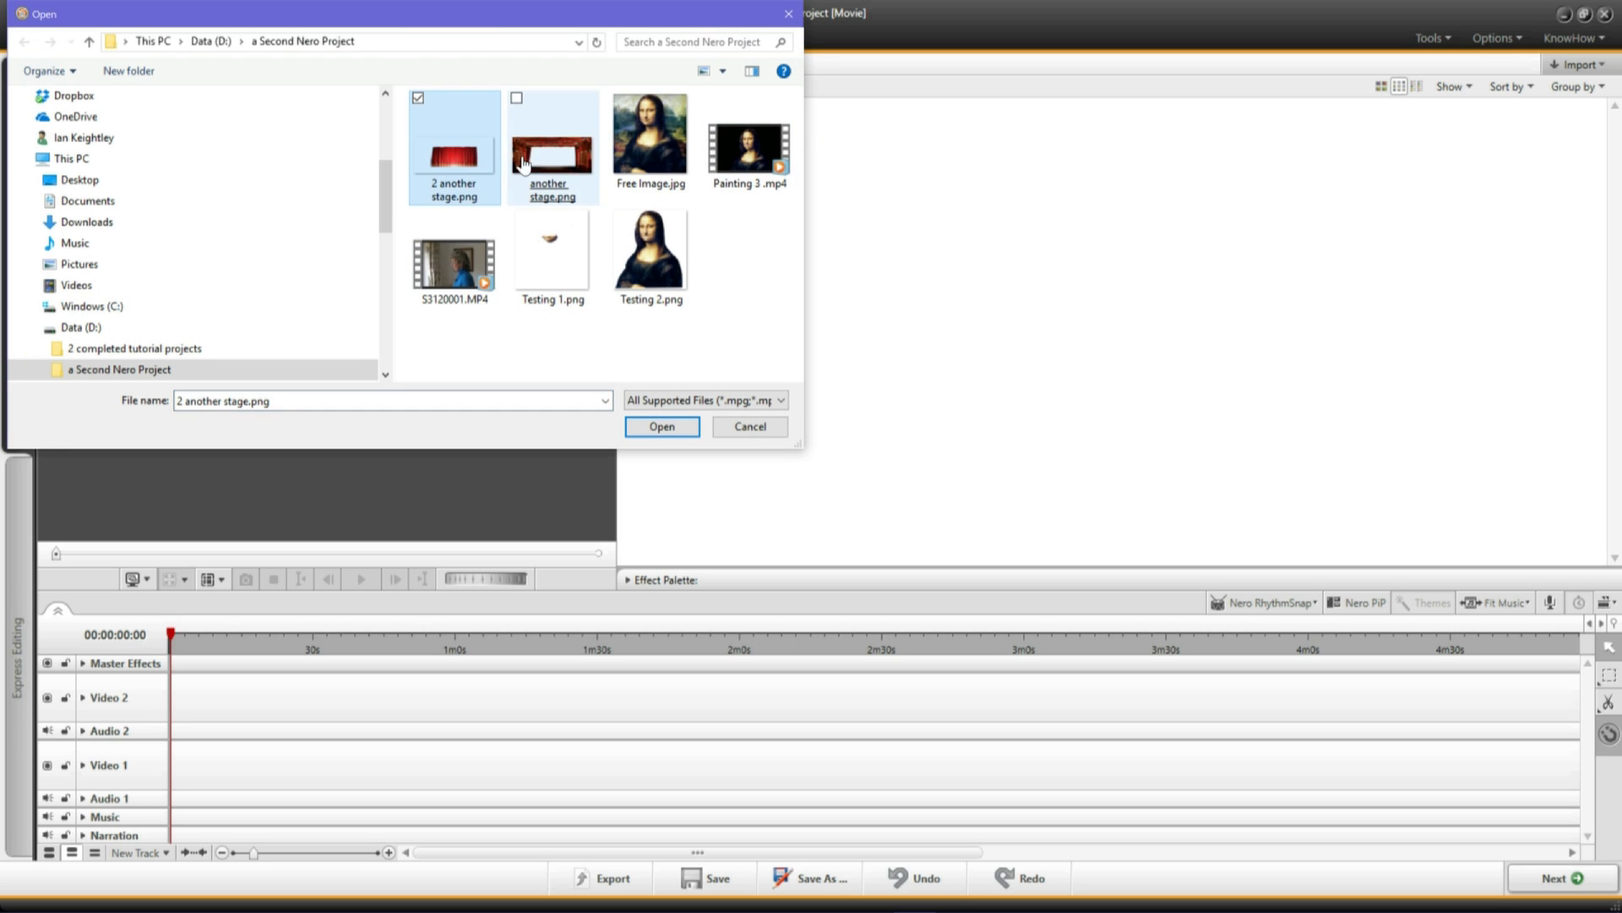
ctrl+click(523, 166)
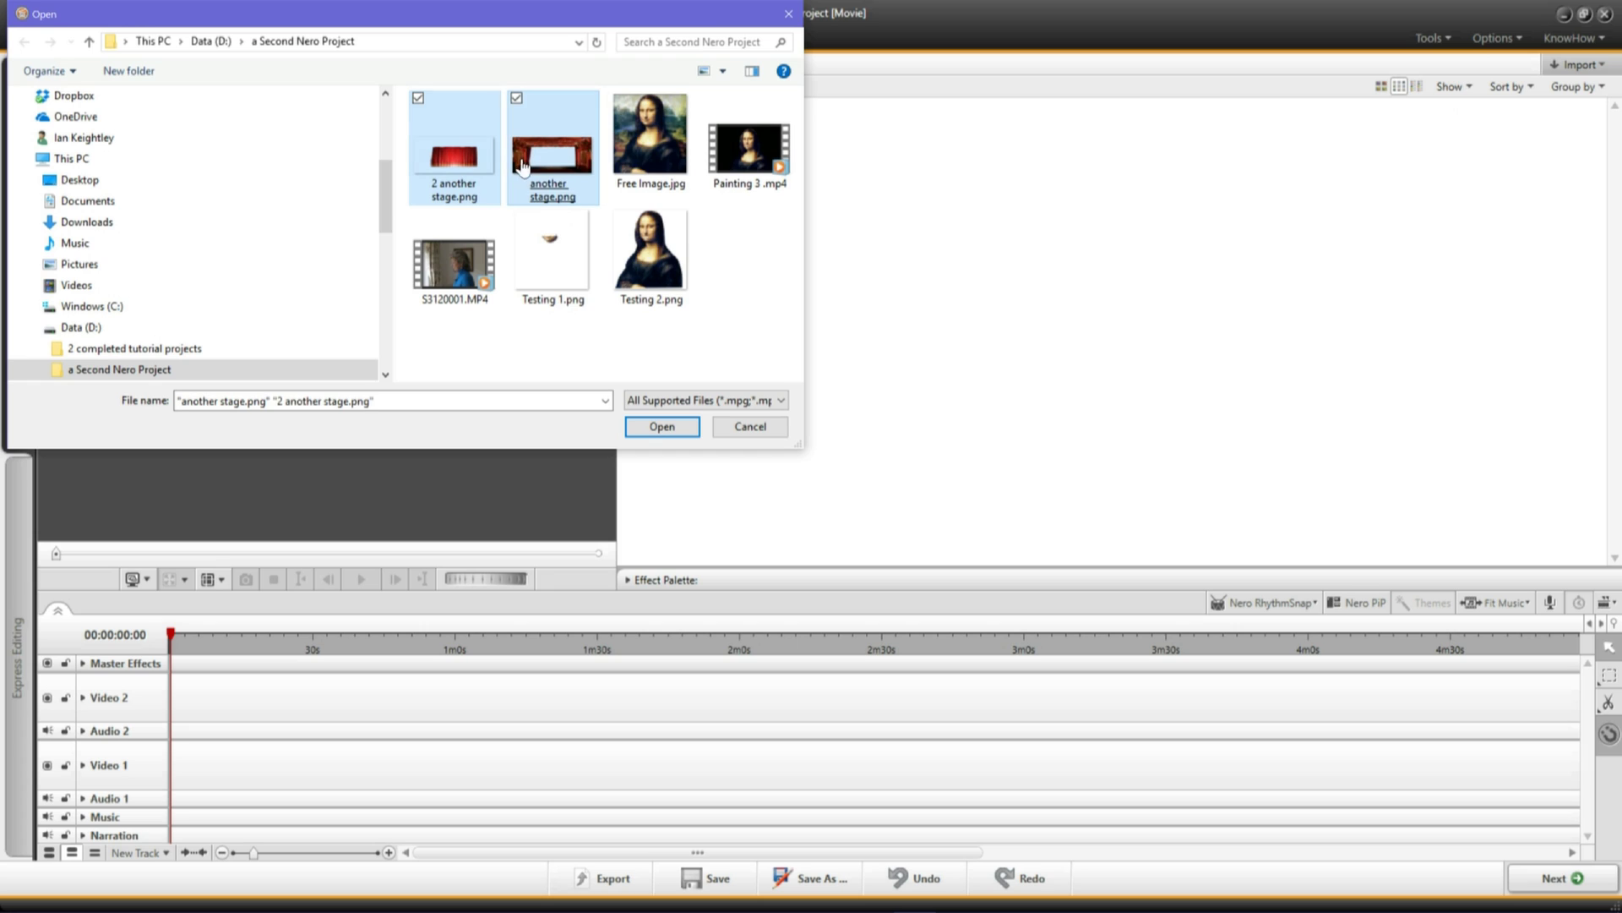
ctrl+click(736, 169)
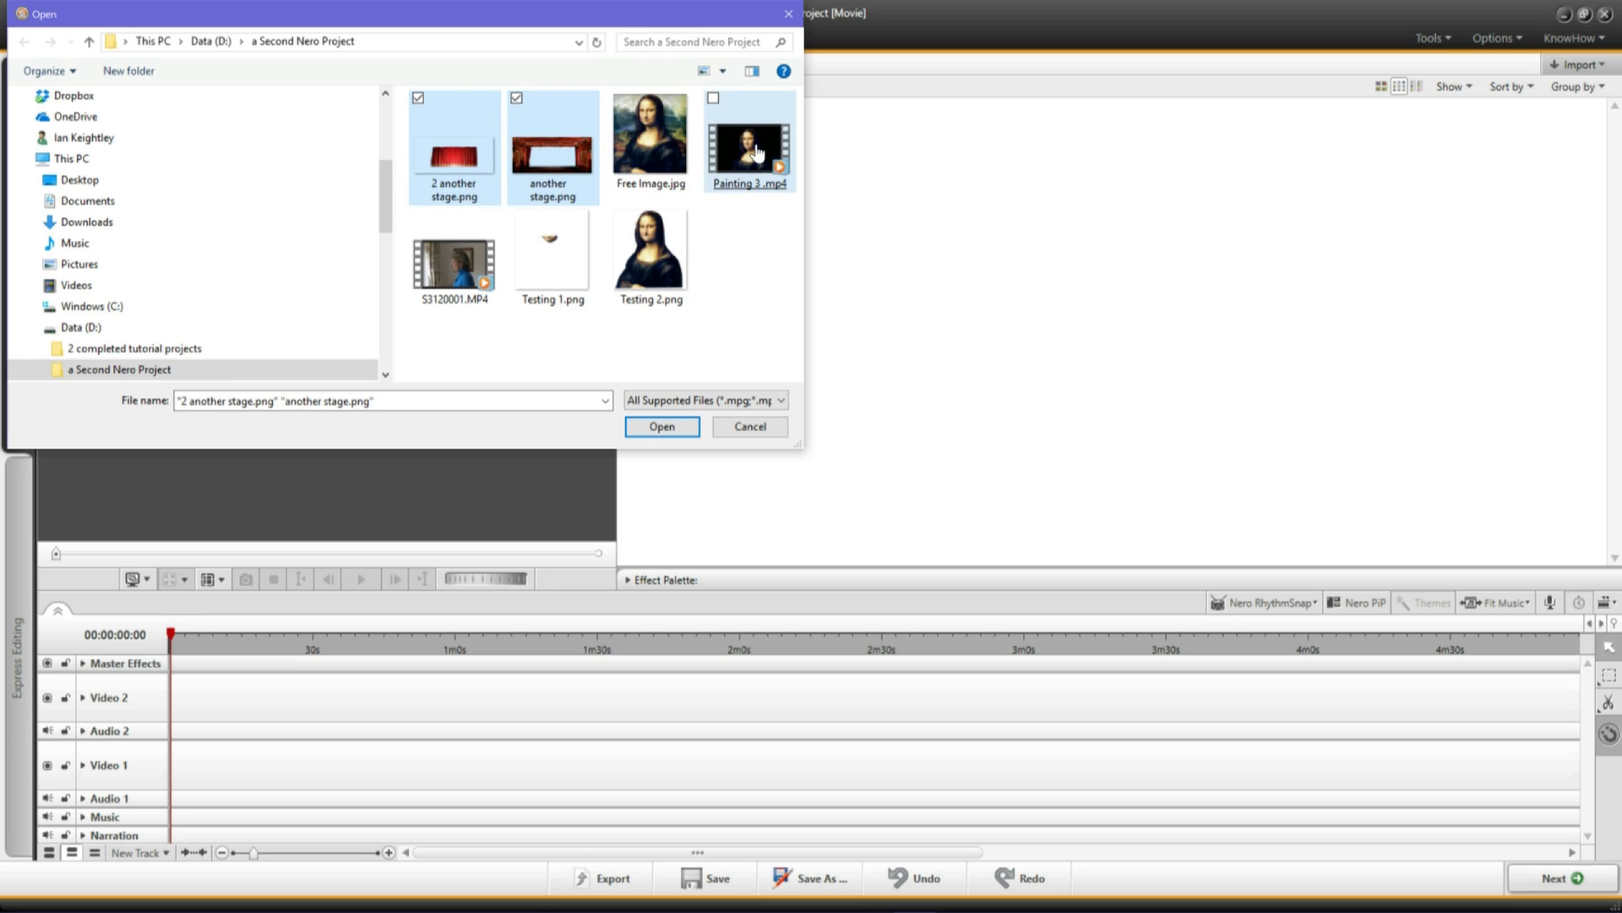
click(664, 428)
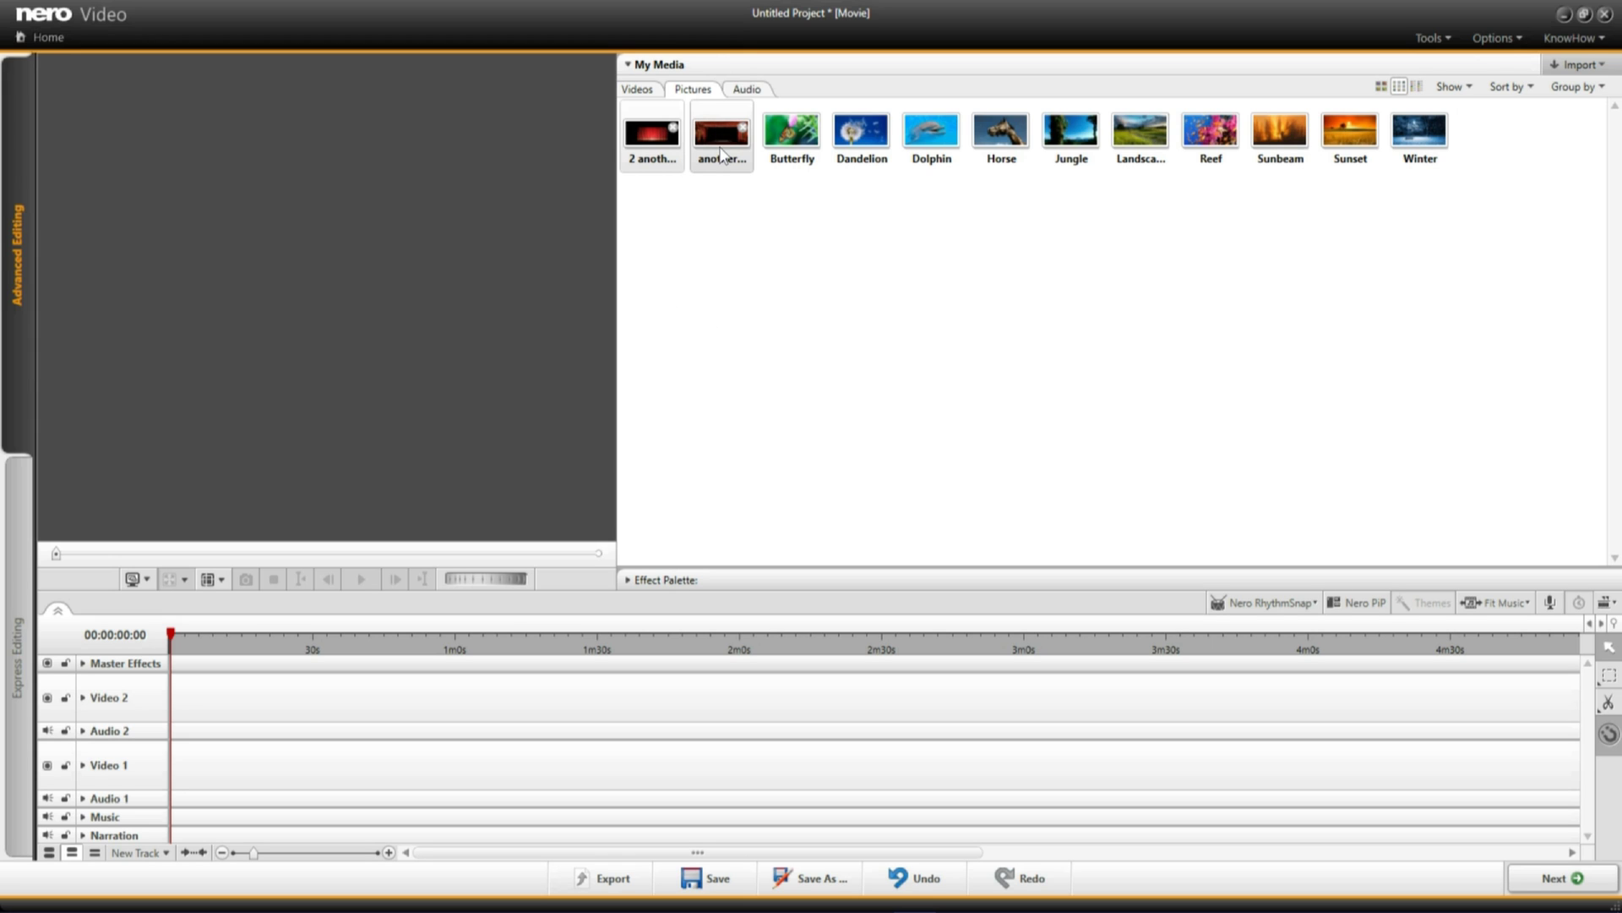
Place both stage images at the timeline start, with 'another stage.png' on its own new track
drag(722, 153, 667, 588)
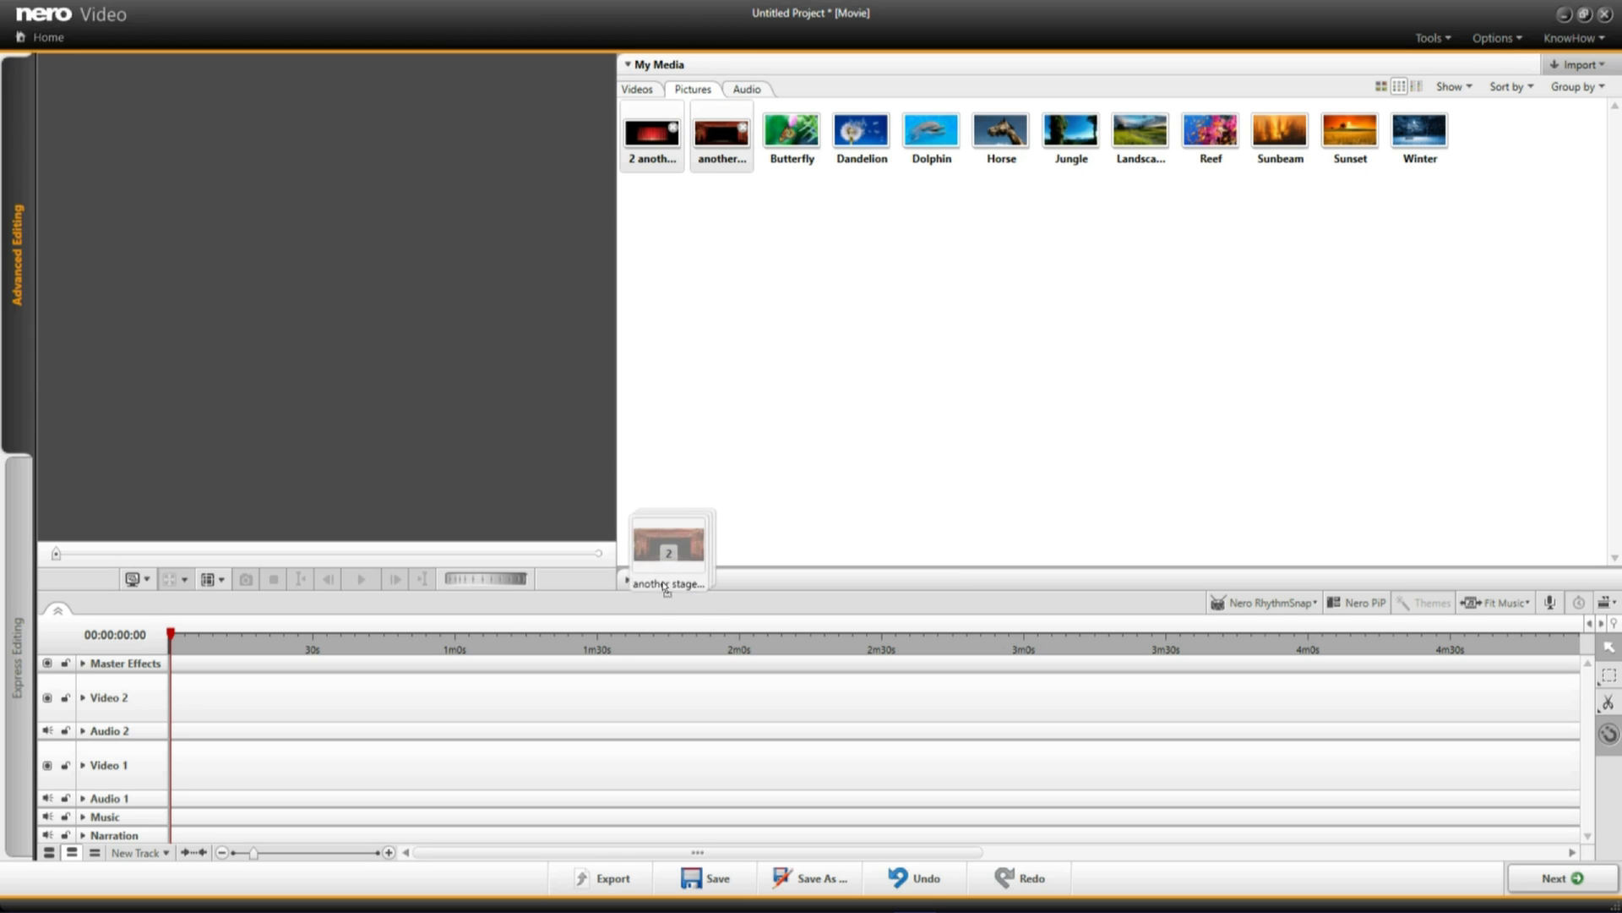
drag(668, 588, 166, 691)
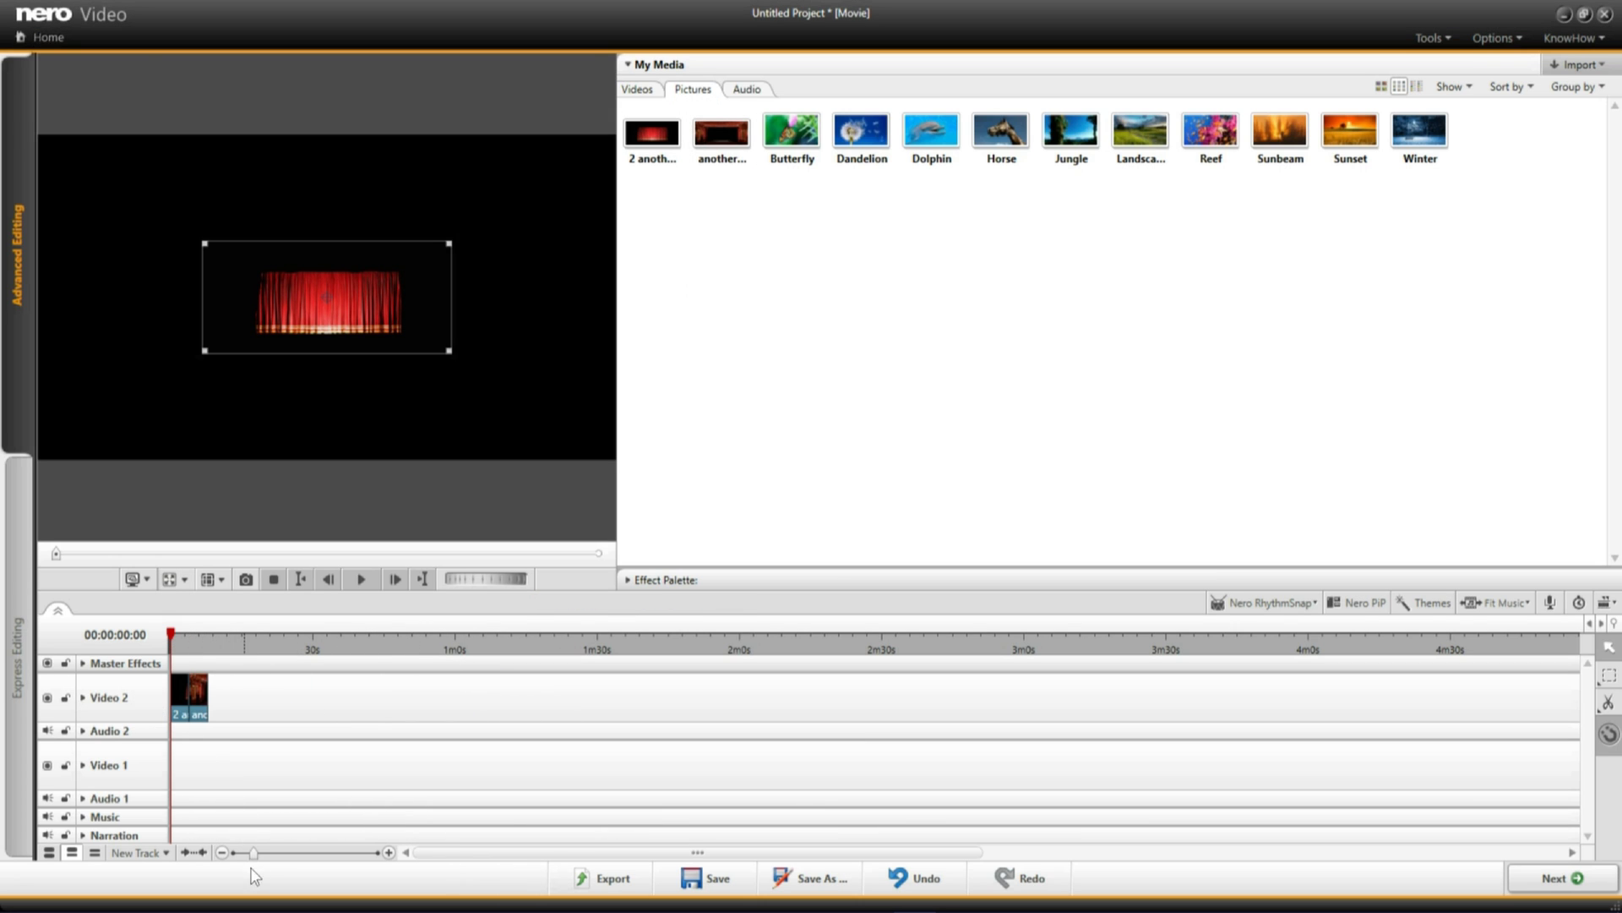
drag(253, 852, 314, 881)
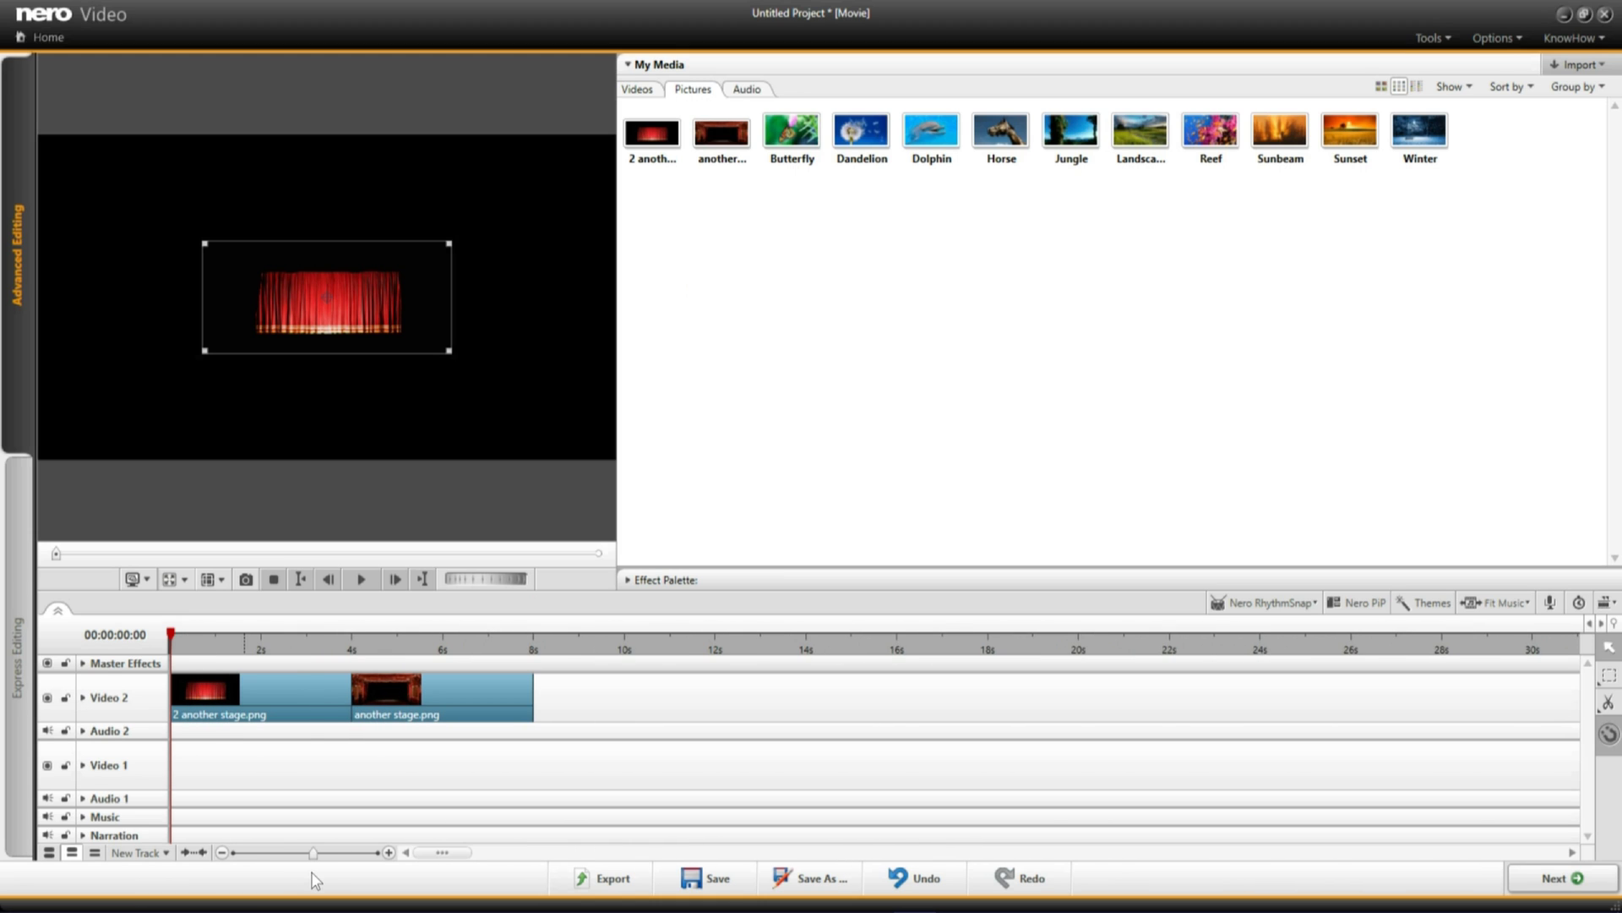
click(465, 699)
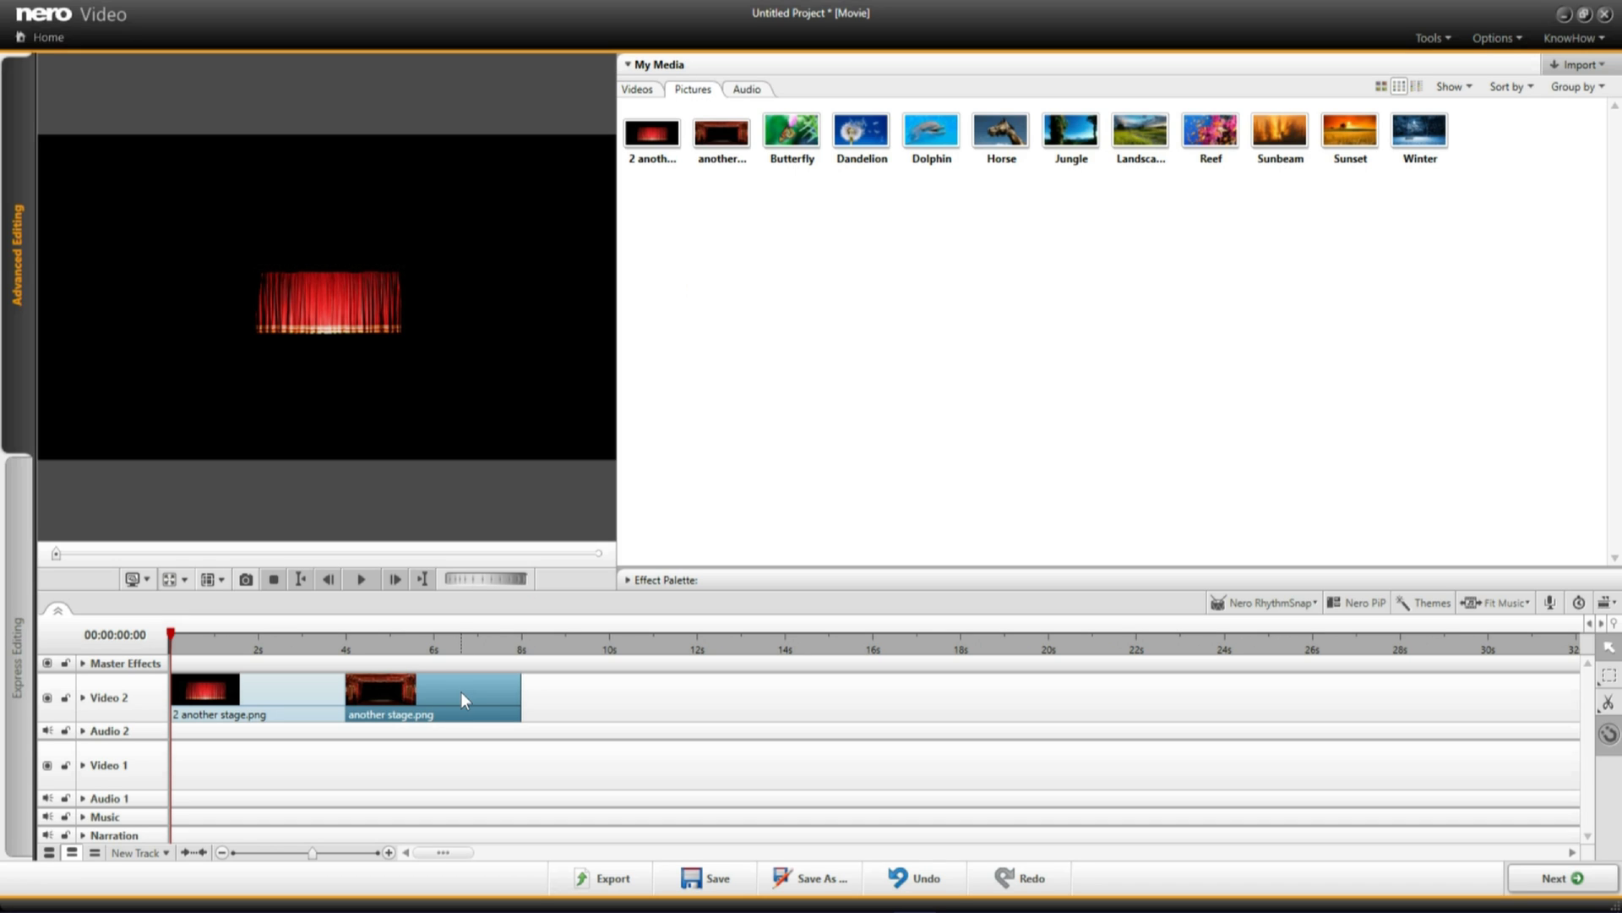
drag(460, 699, 465, 678)
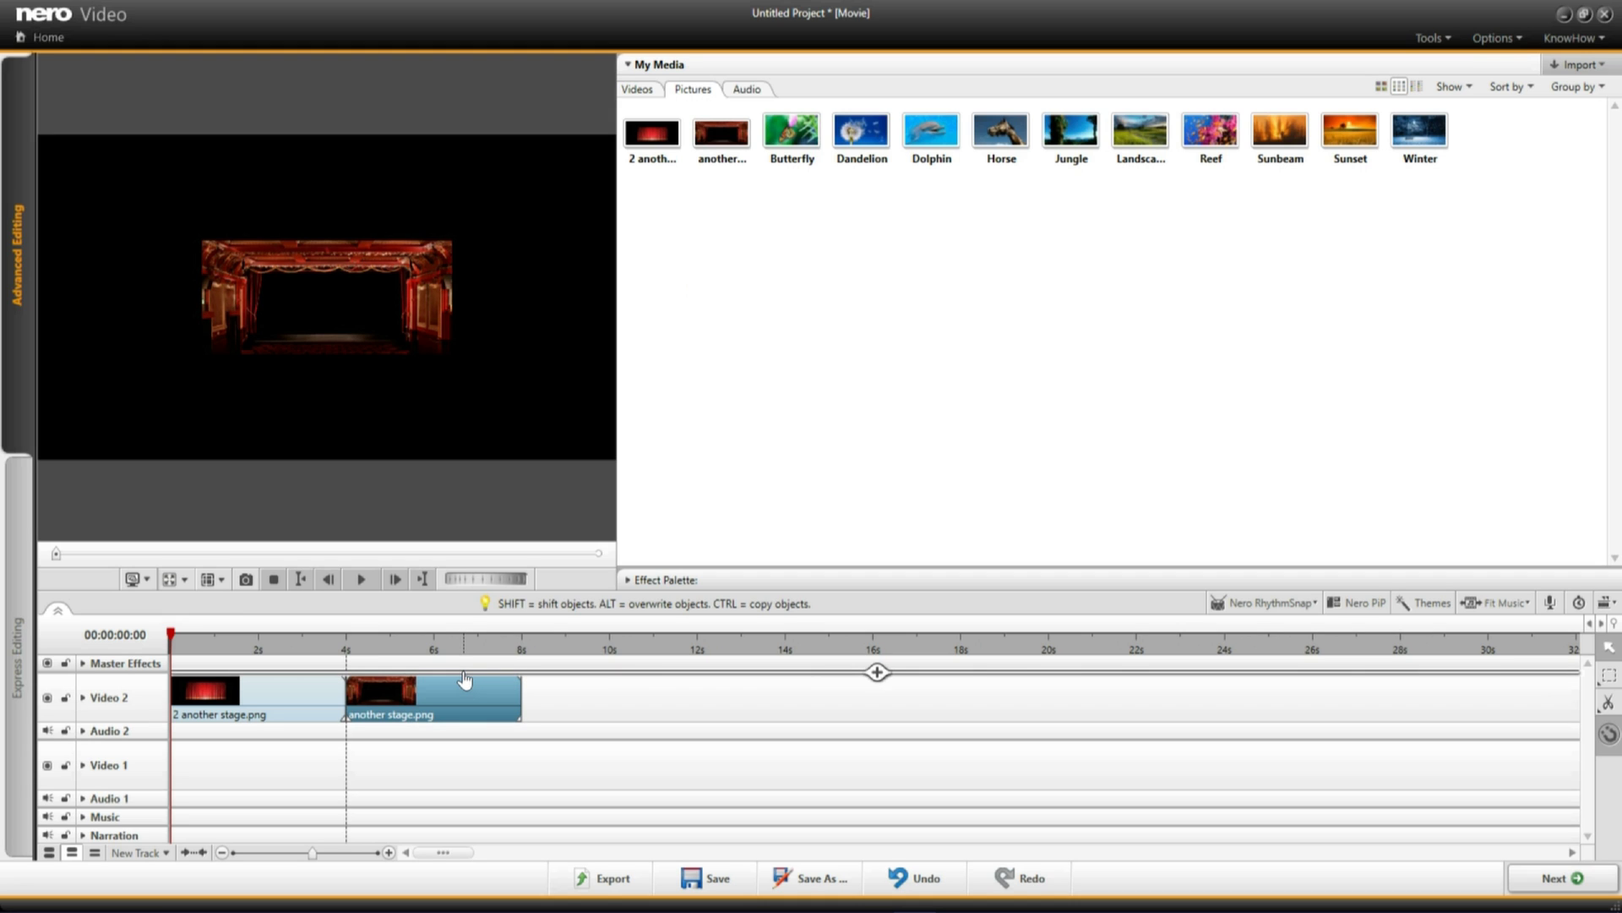
drag(464, 681, 464, 680)
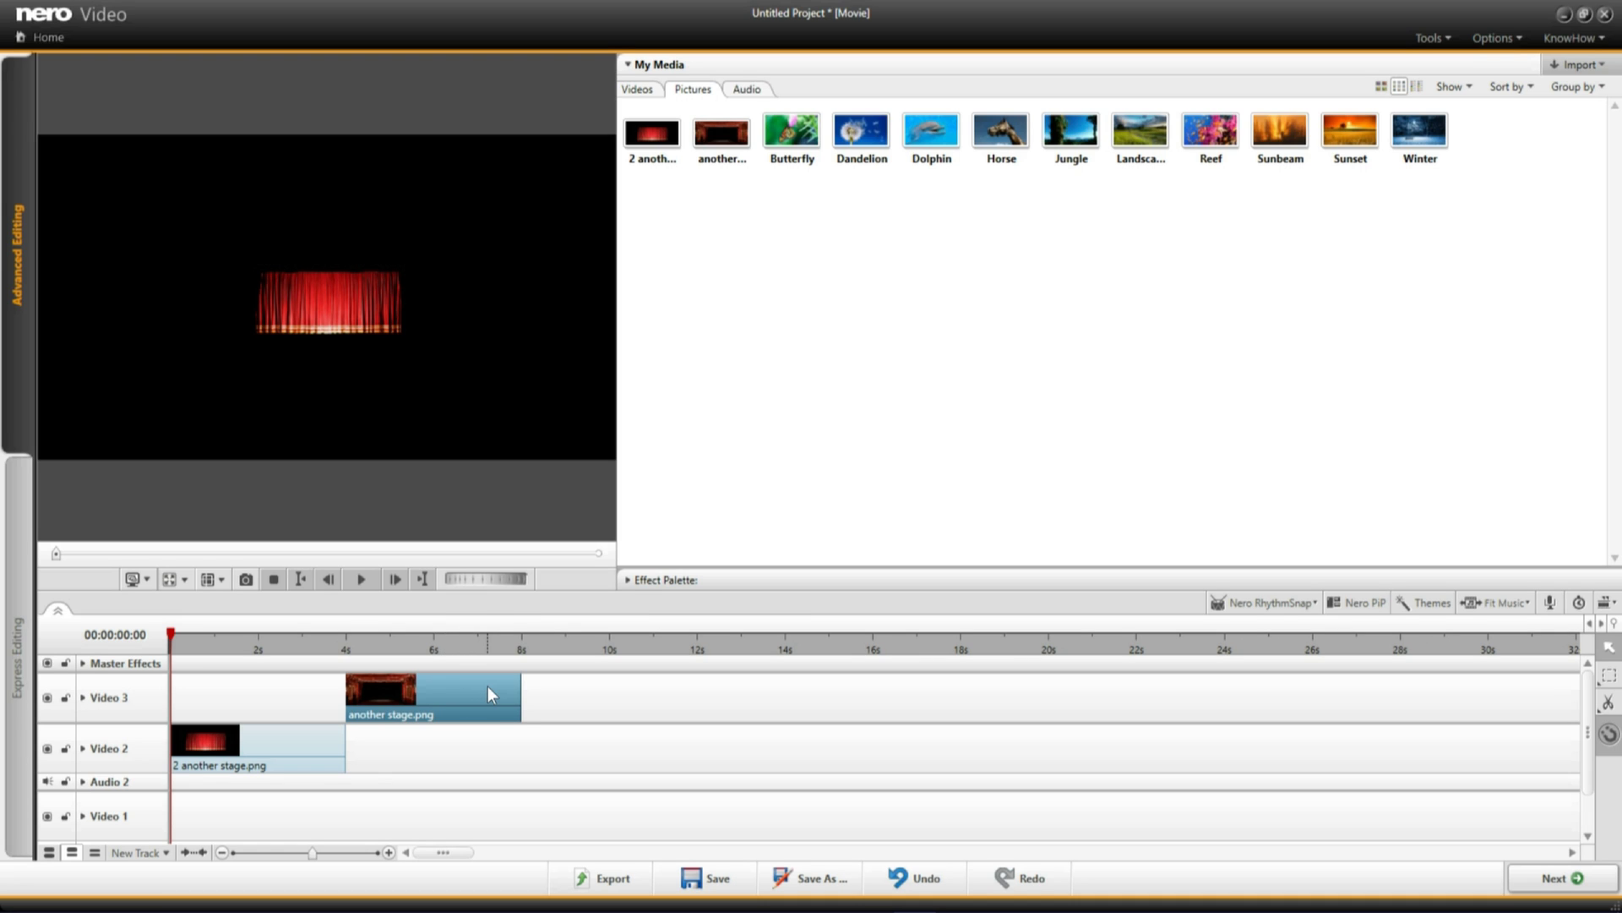
drag(488, 693, 288, 705)
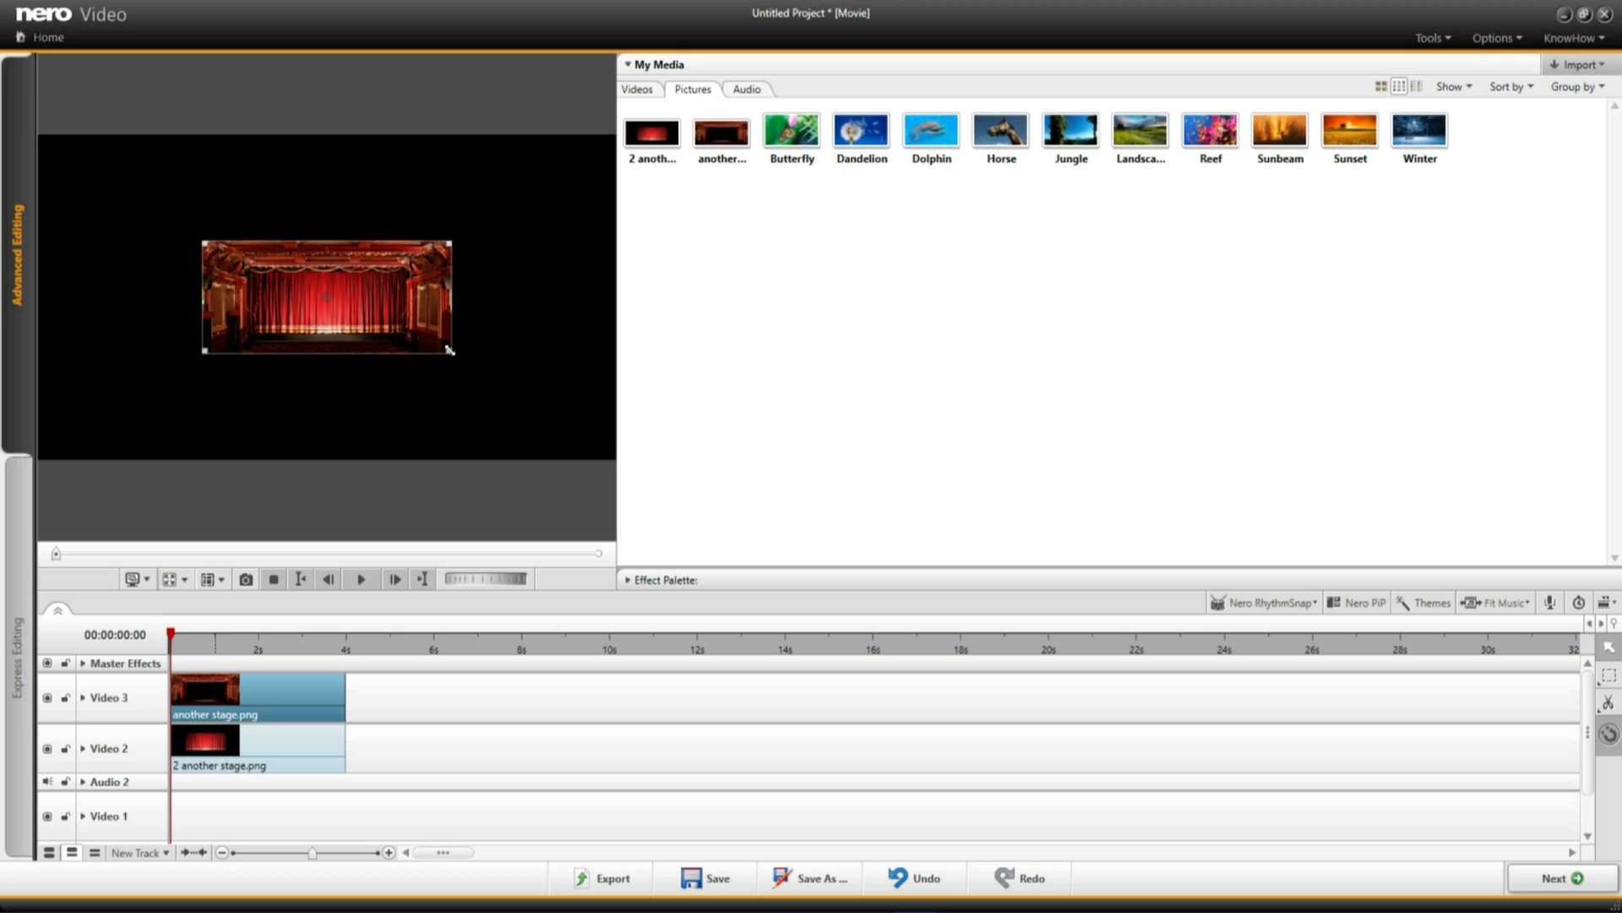
Enlarge the stage and curtain images in the preview to fill the frame
drag(451, 350, 538, 459)
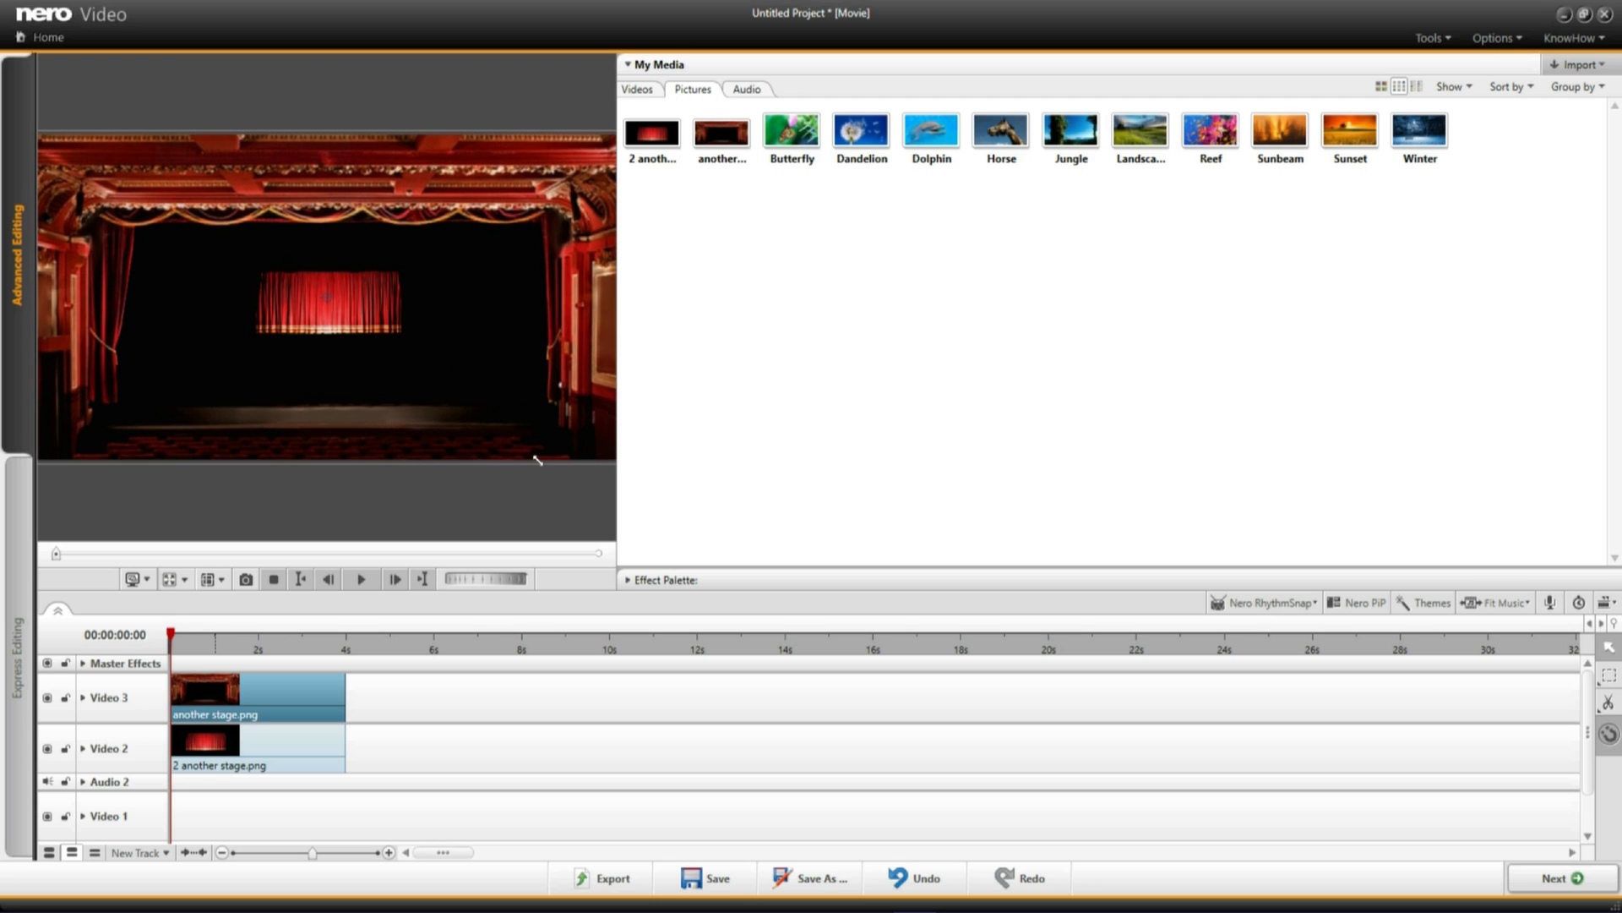
click(294, 750)
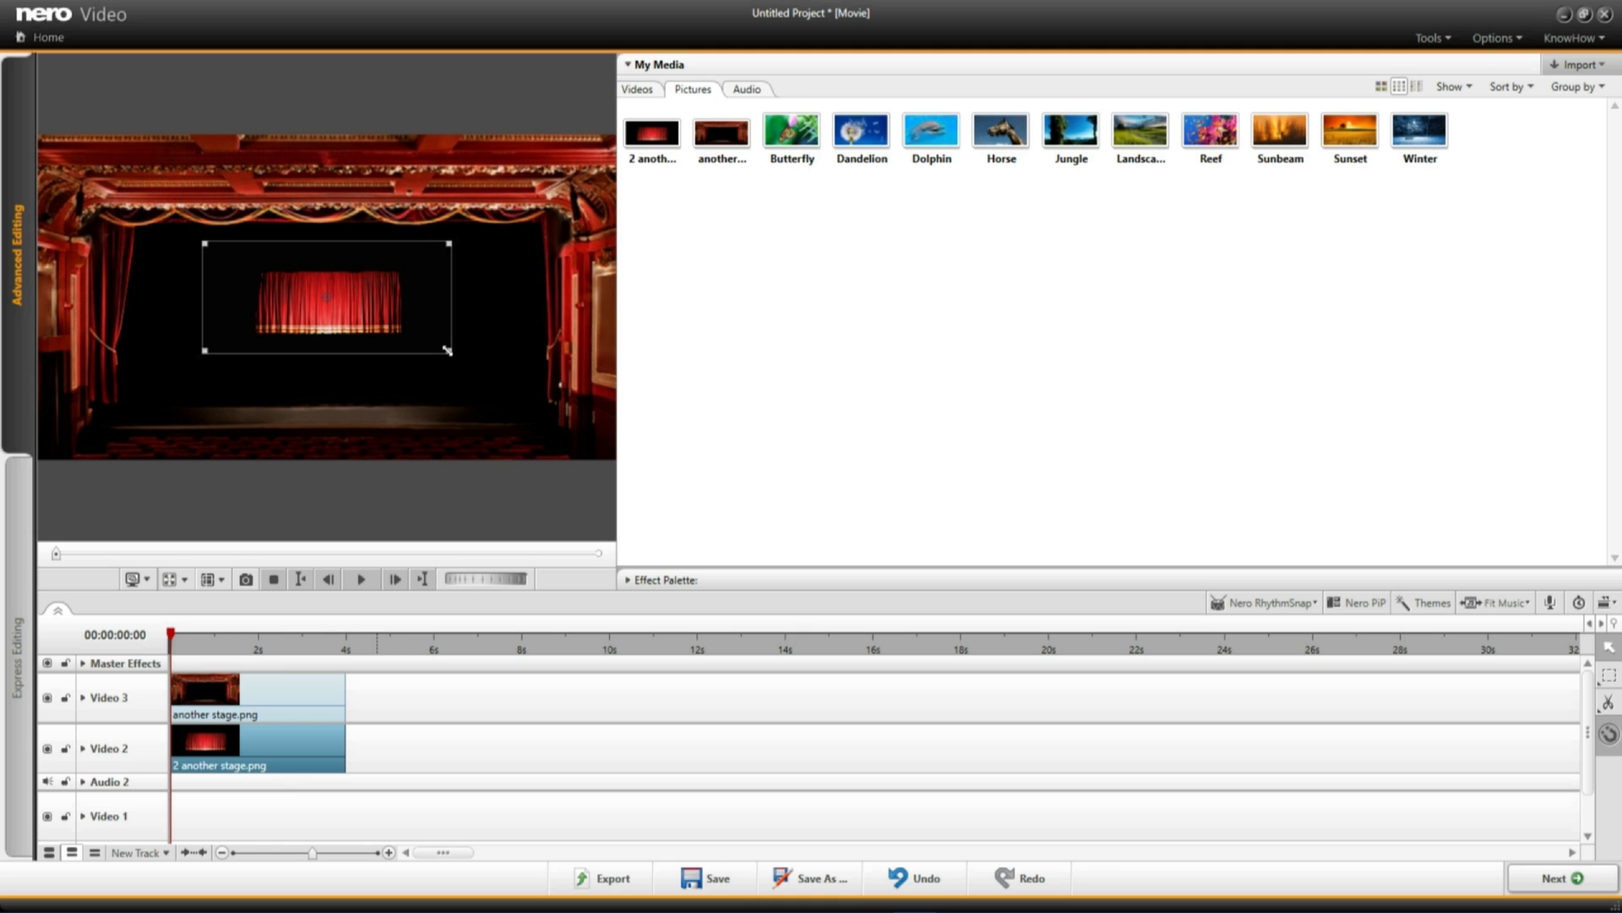
drag(447, 350, 496, 464)
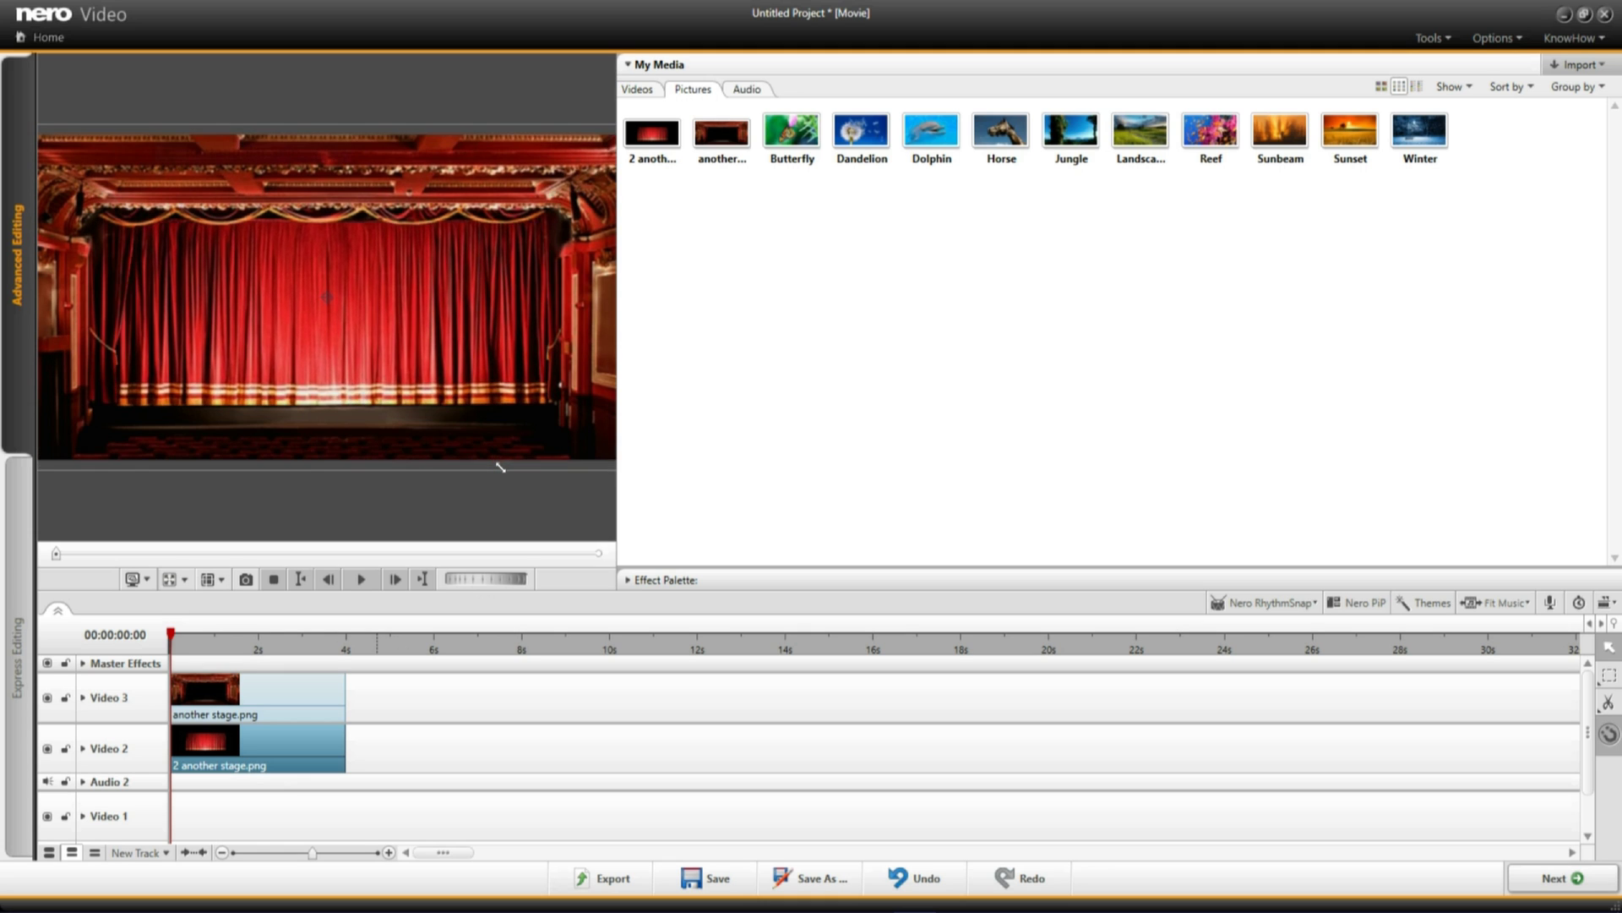
drag(497, 465, 498, 465)
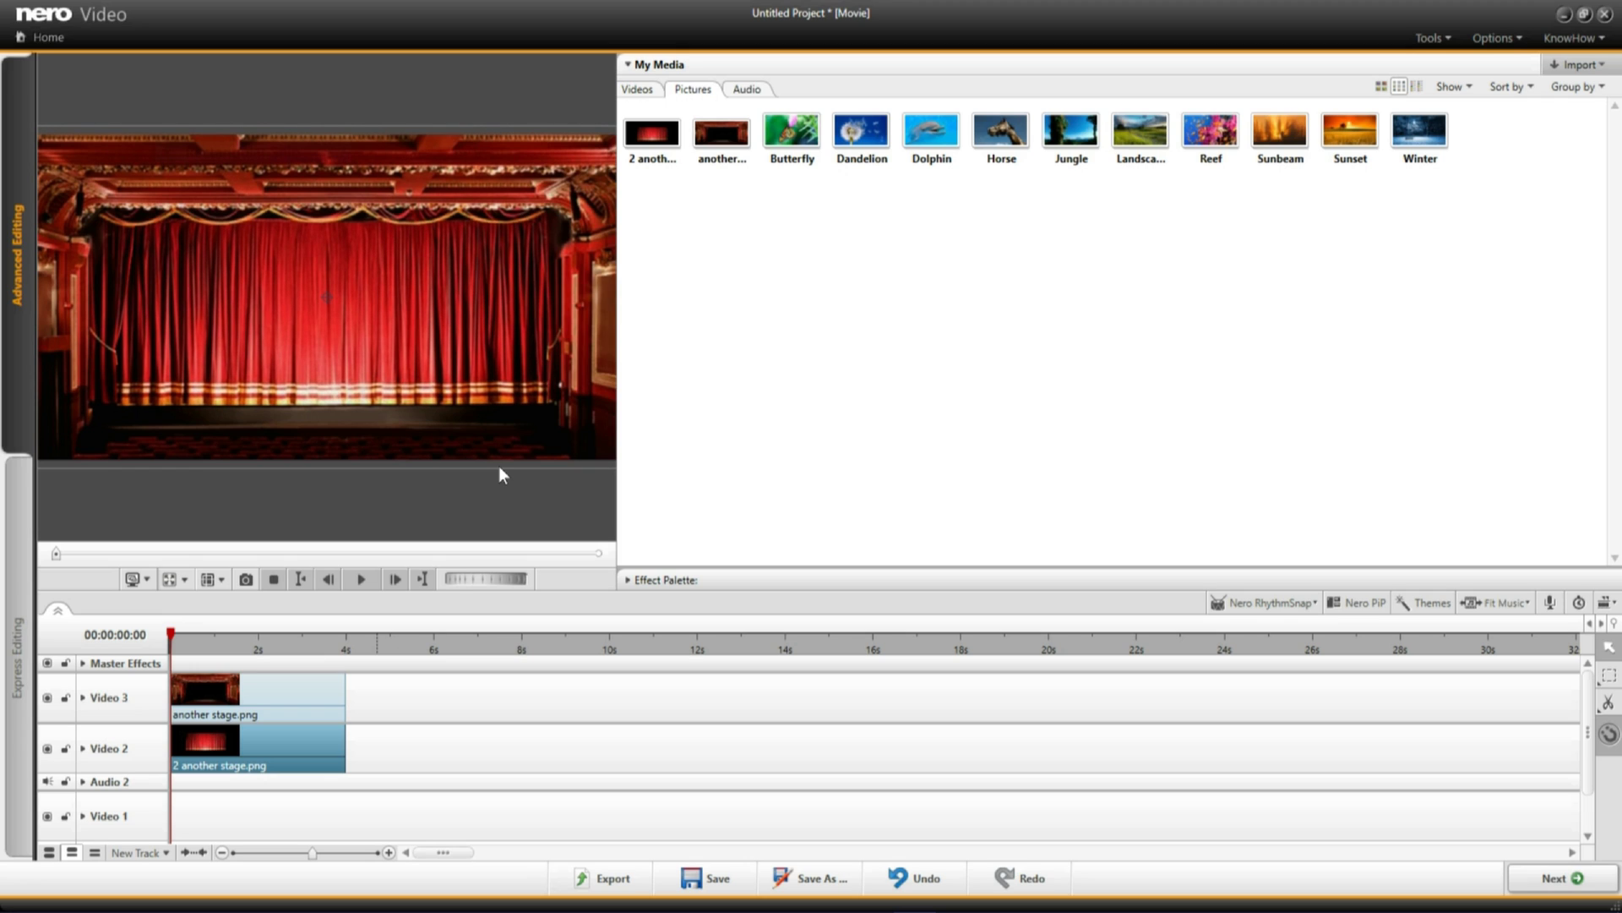
Place the Painting 3 video on Video 1 starting around 7 seconds
click(639, 93)
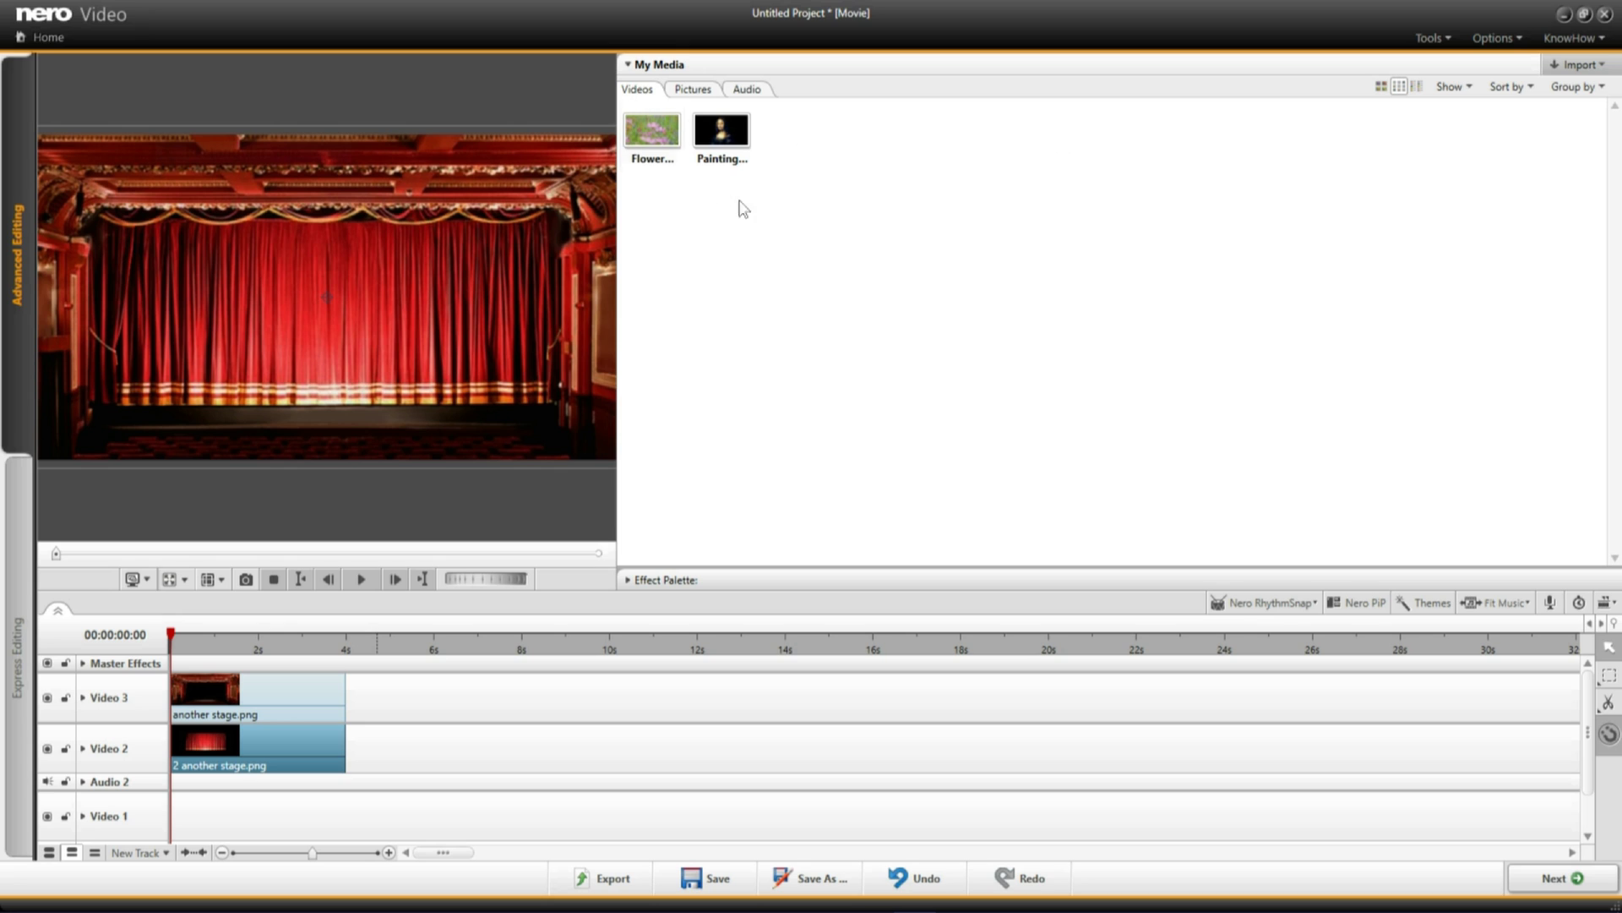
drag(729, 139, 613, 512)
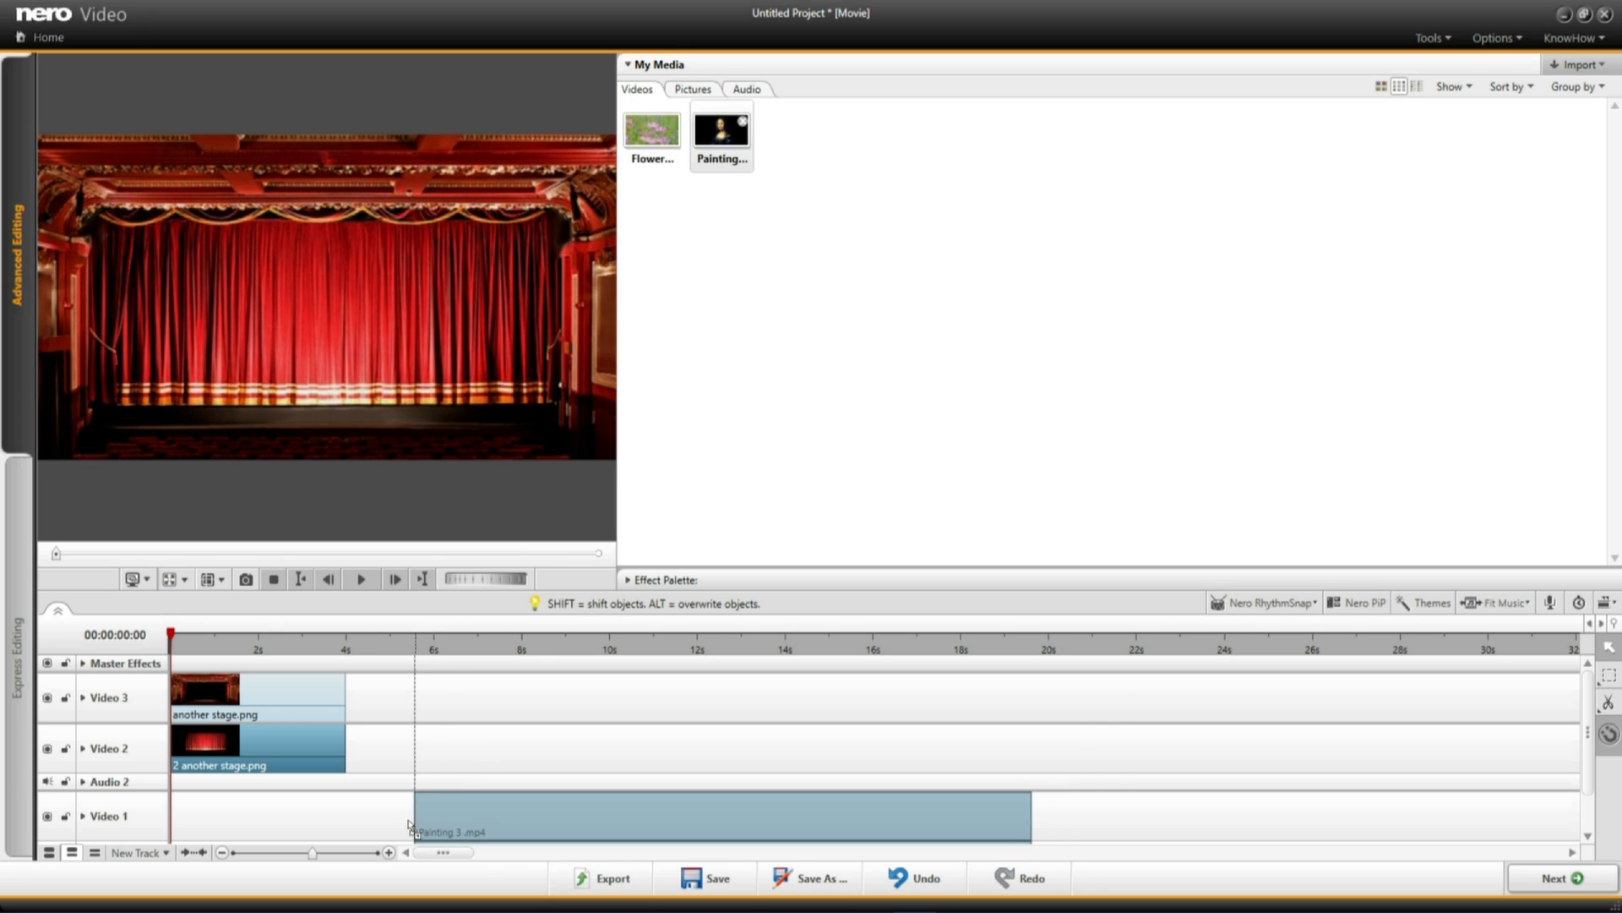
mouse_move(614, 512)
mouse_down()
mouse_move(380, 833)
mouse_move(479, 831)
mouse_move(480, 762)
mouse_up()
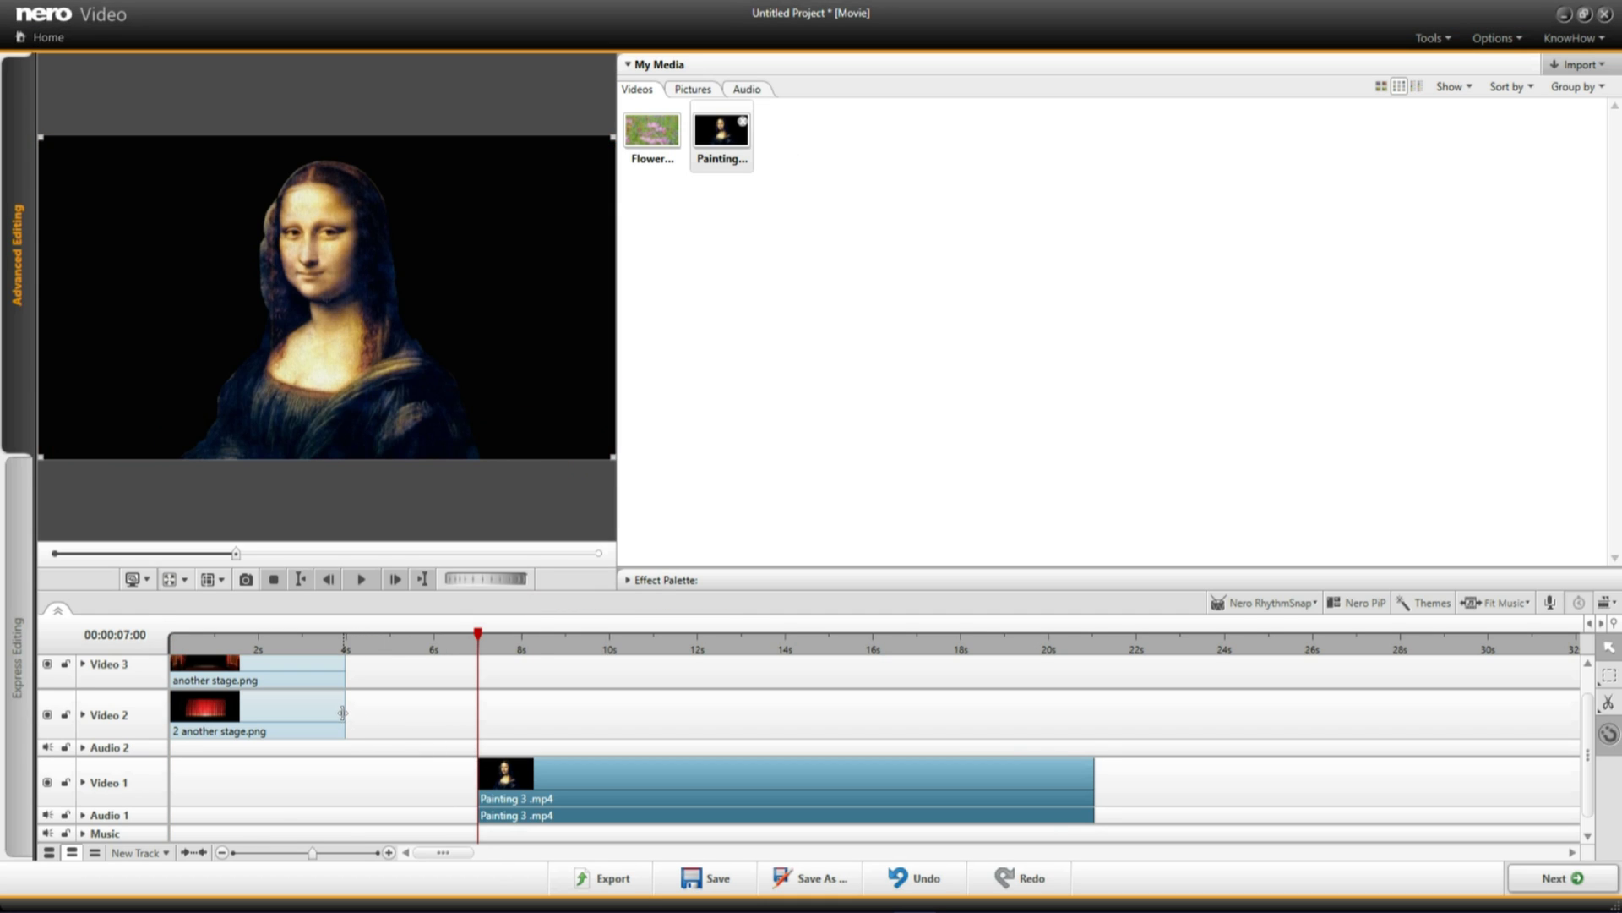
Lengthen both stage image clips to end at about 22 seconds
drag(342, 713, 548, 704)
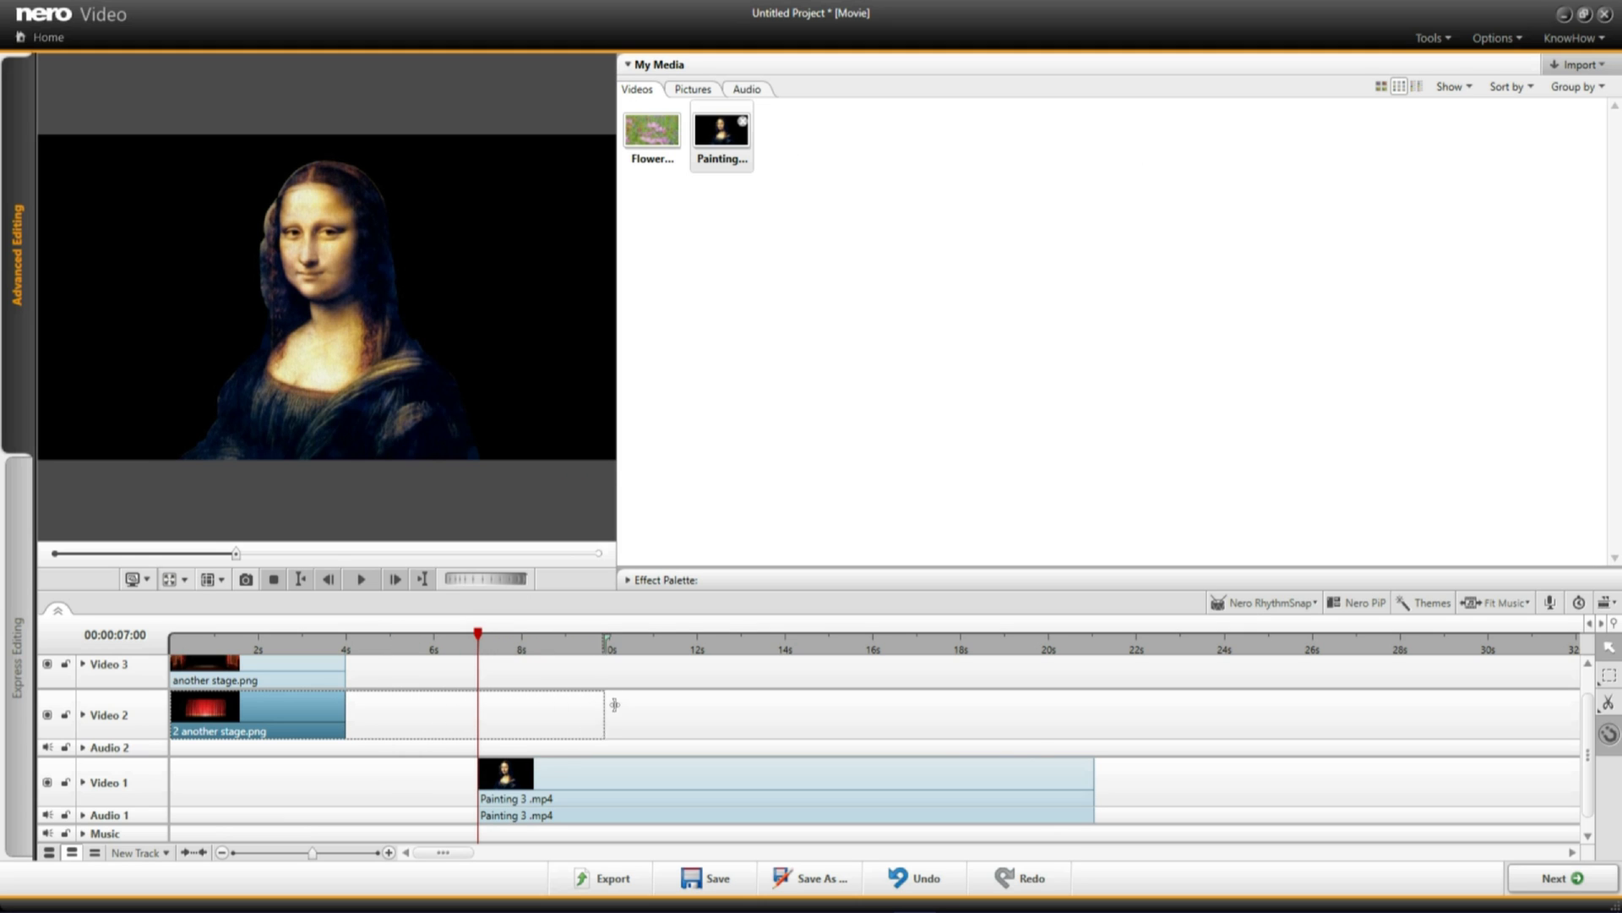
drag(548, 705, 1153, 728)
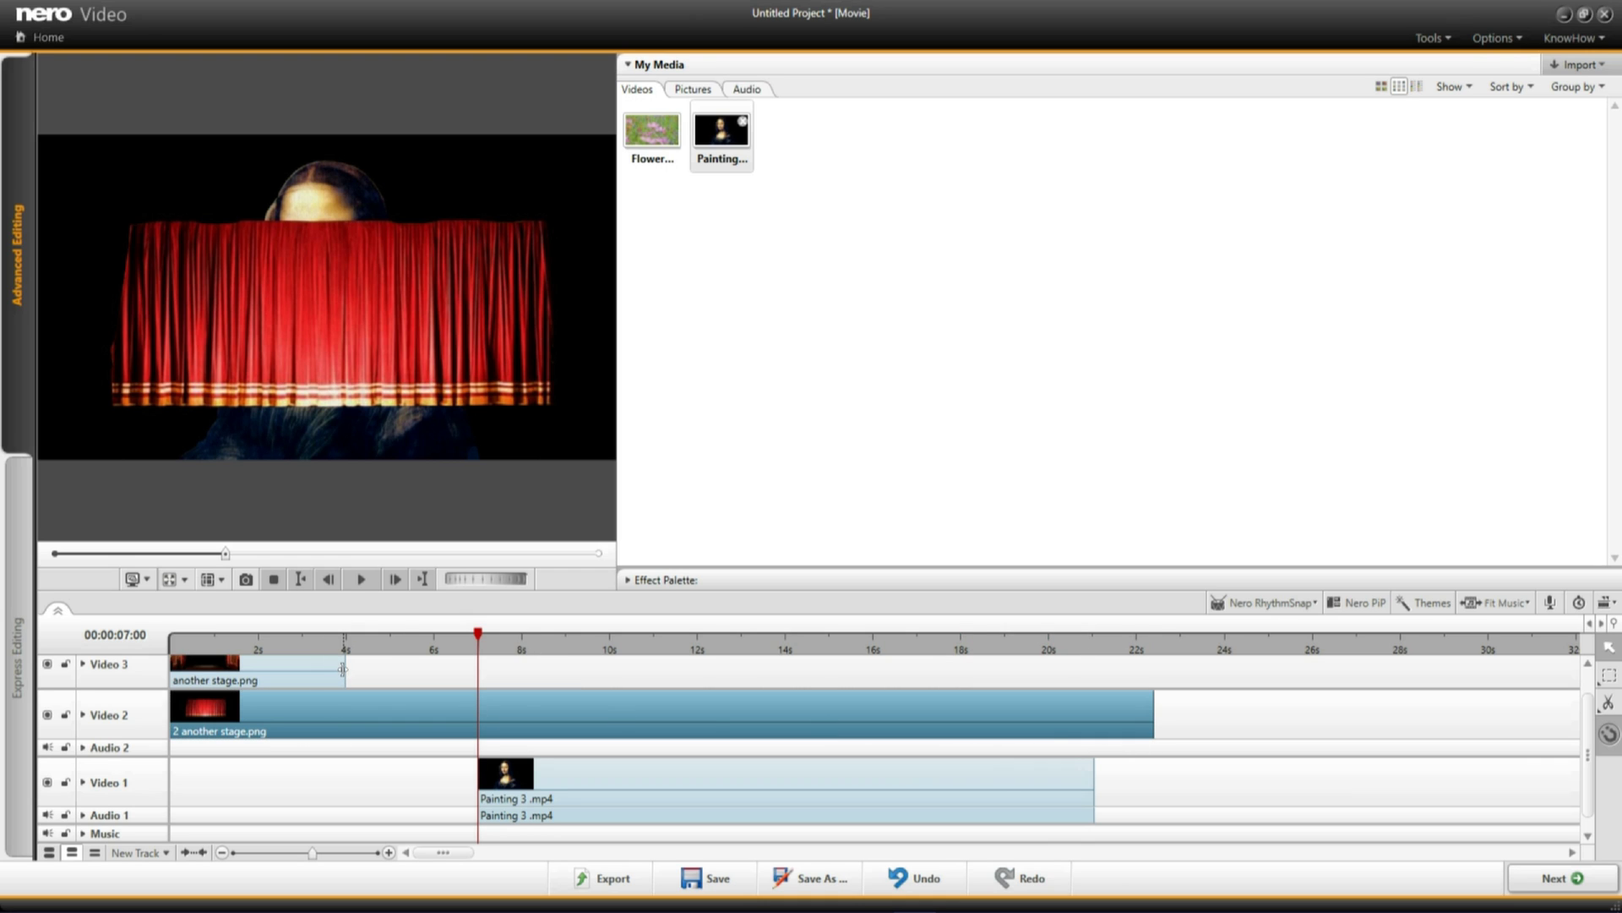
drag(343, 669, 502, 672)
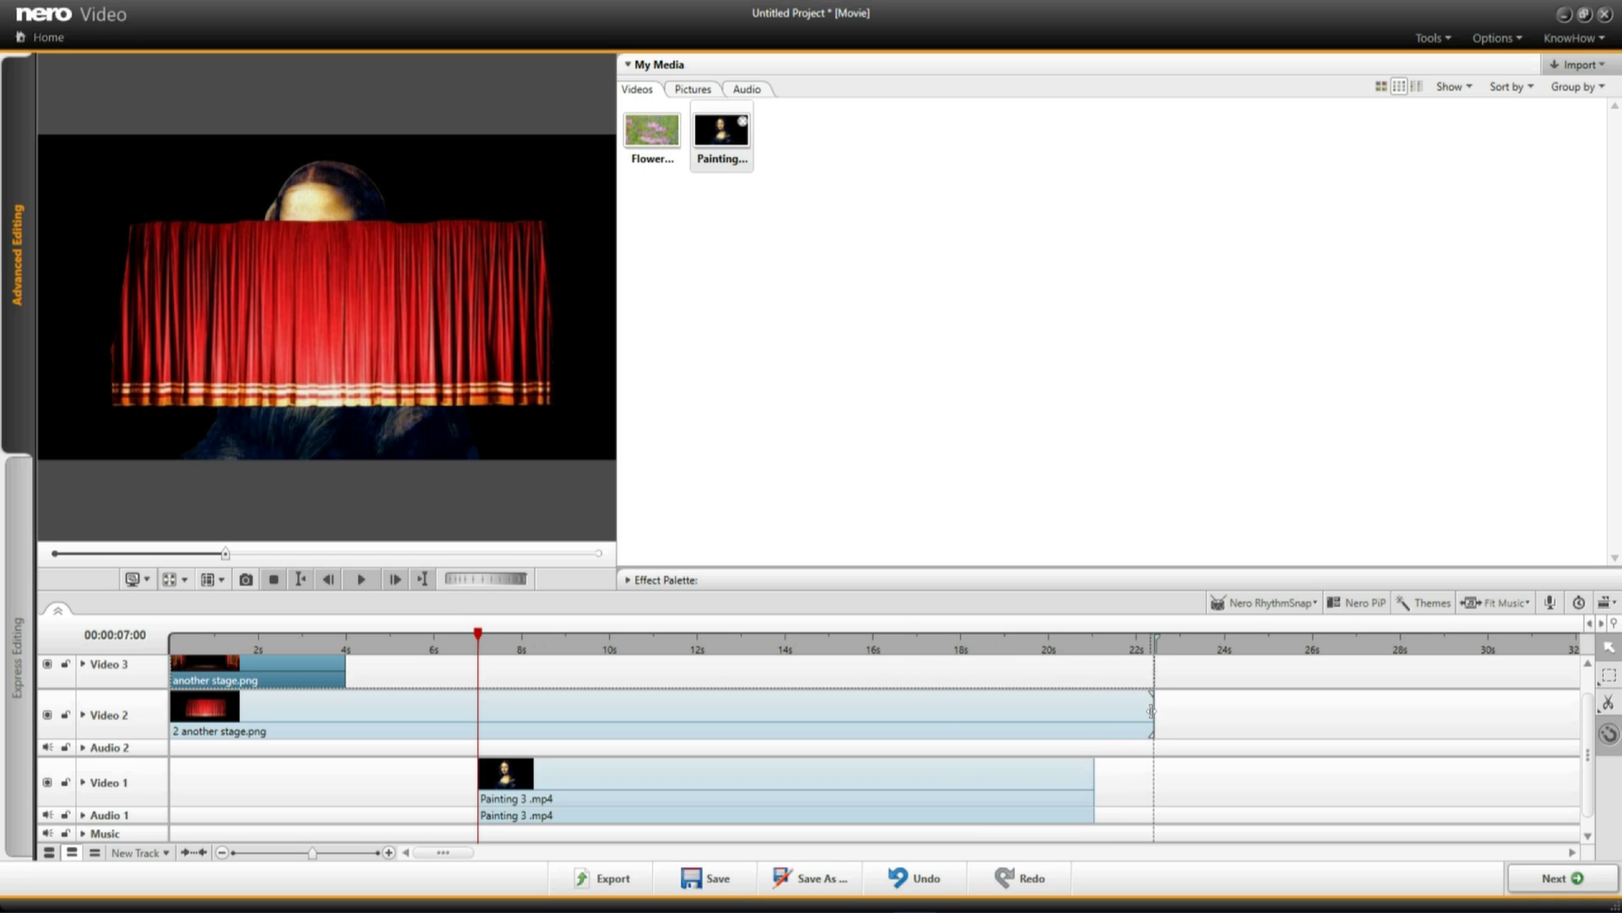
drag(1152, 710, 1154, 712)
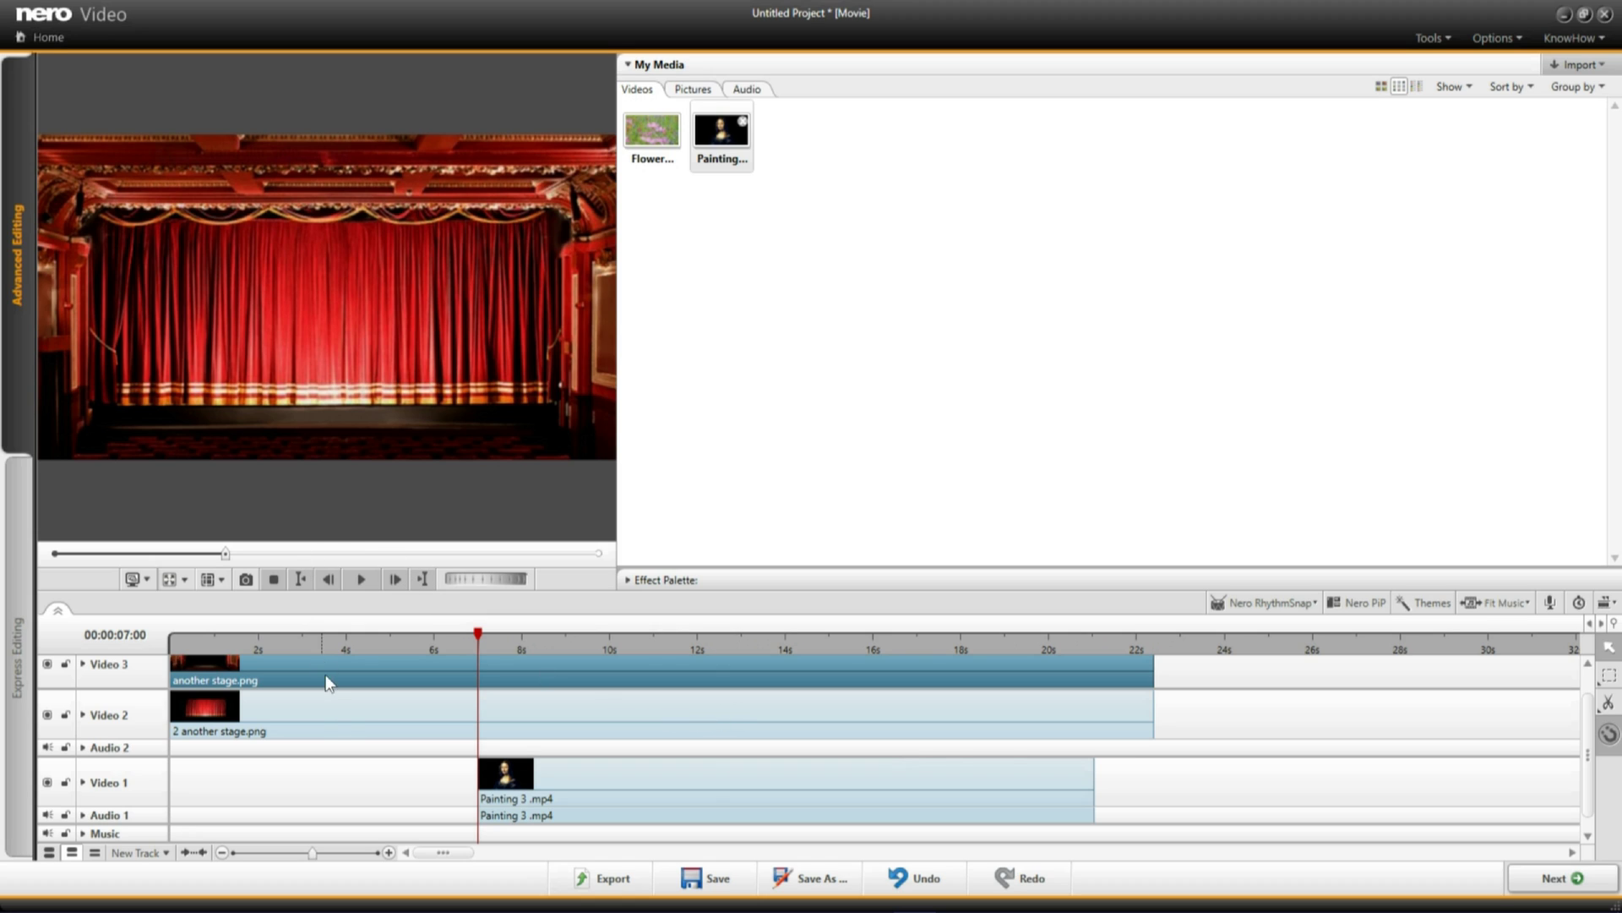
click(366, 719)
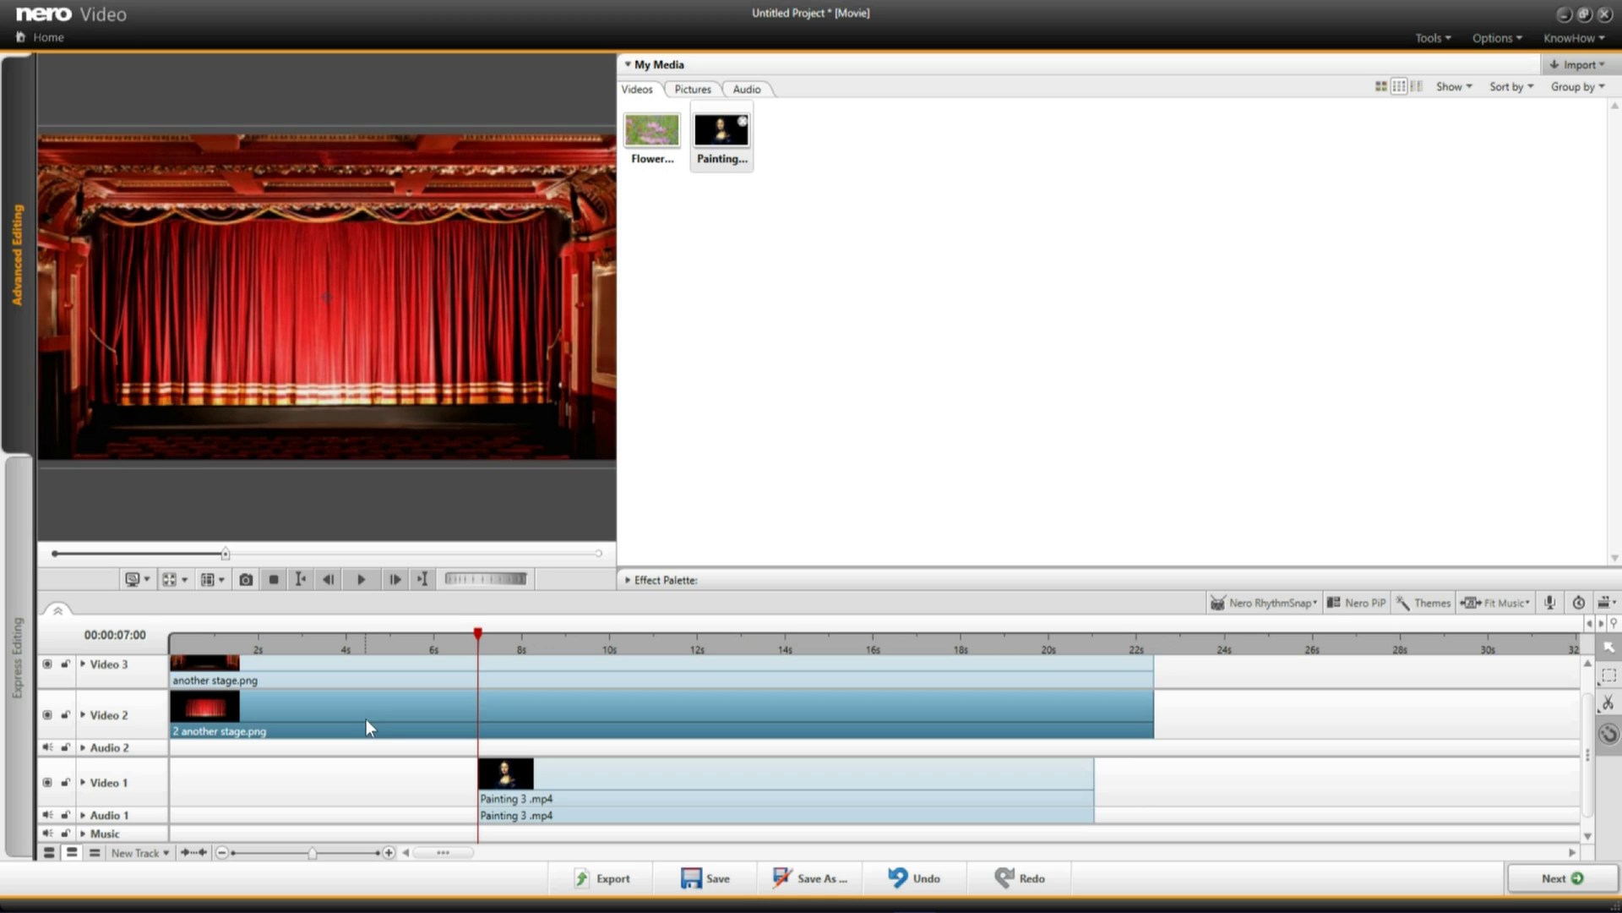
Turn on eased position keyframes for the curtain and raise it at 7 seconds
click(627, 580)
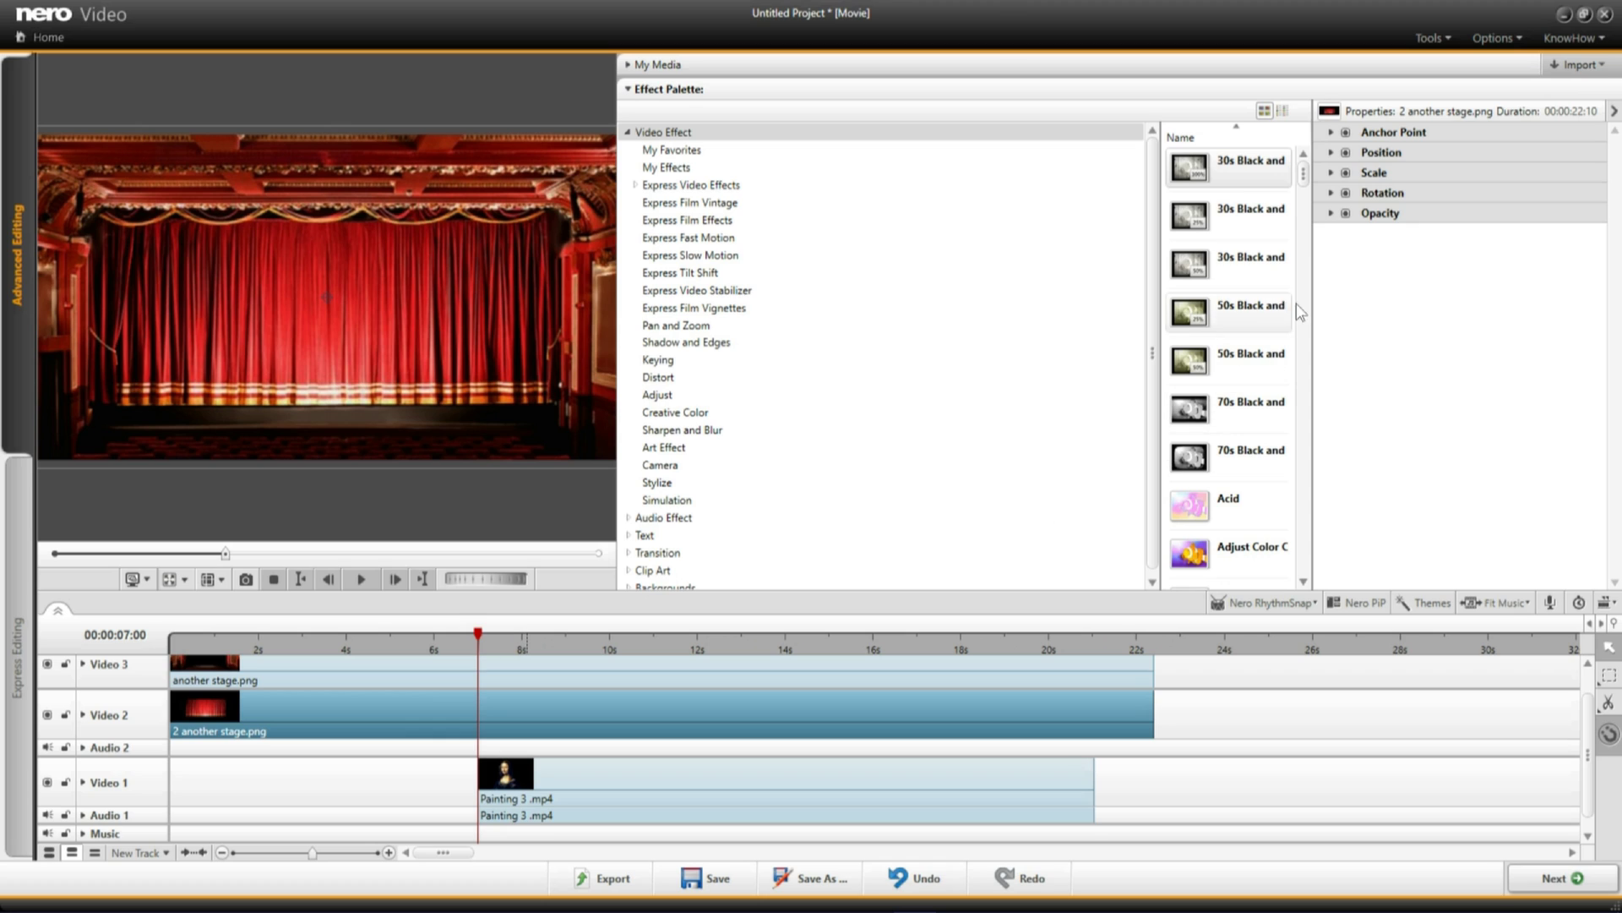
click(1331, 153)
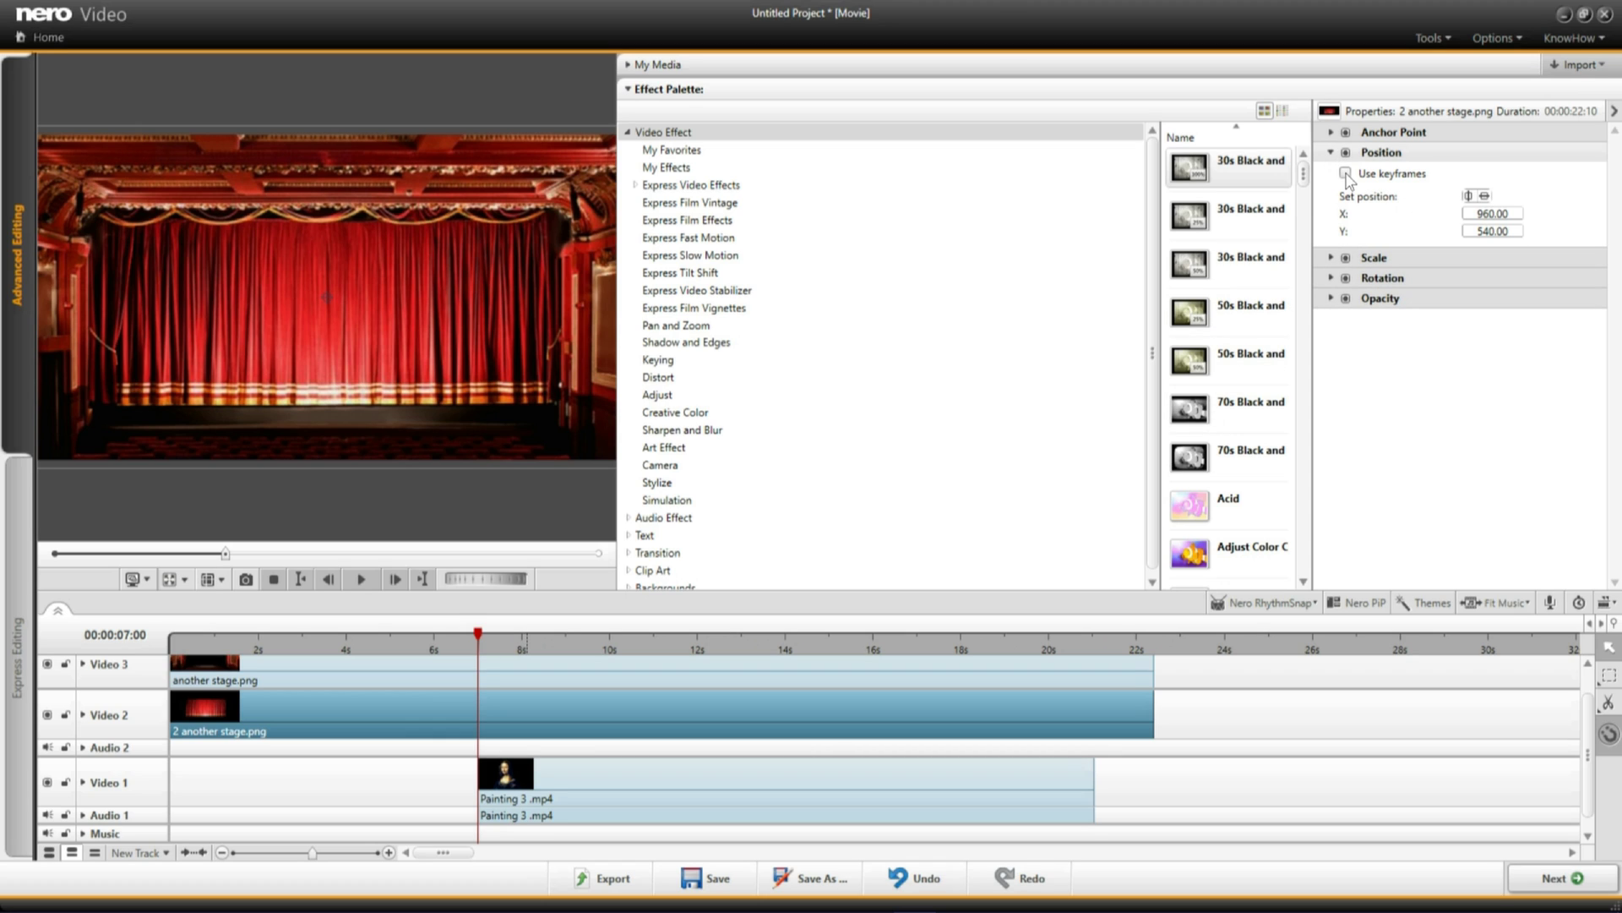
click(1346, 174)
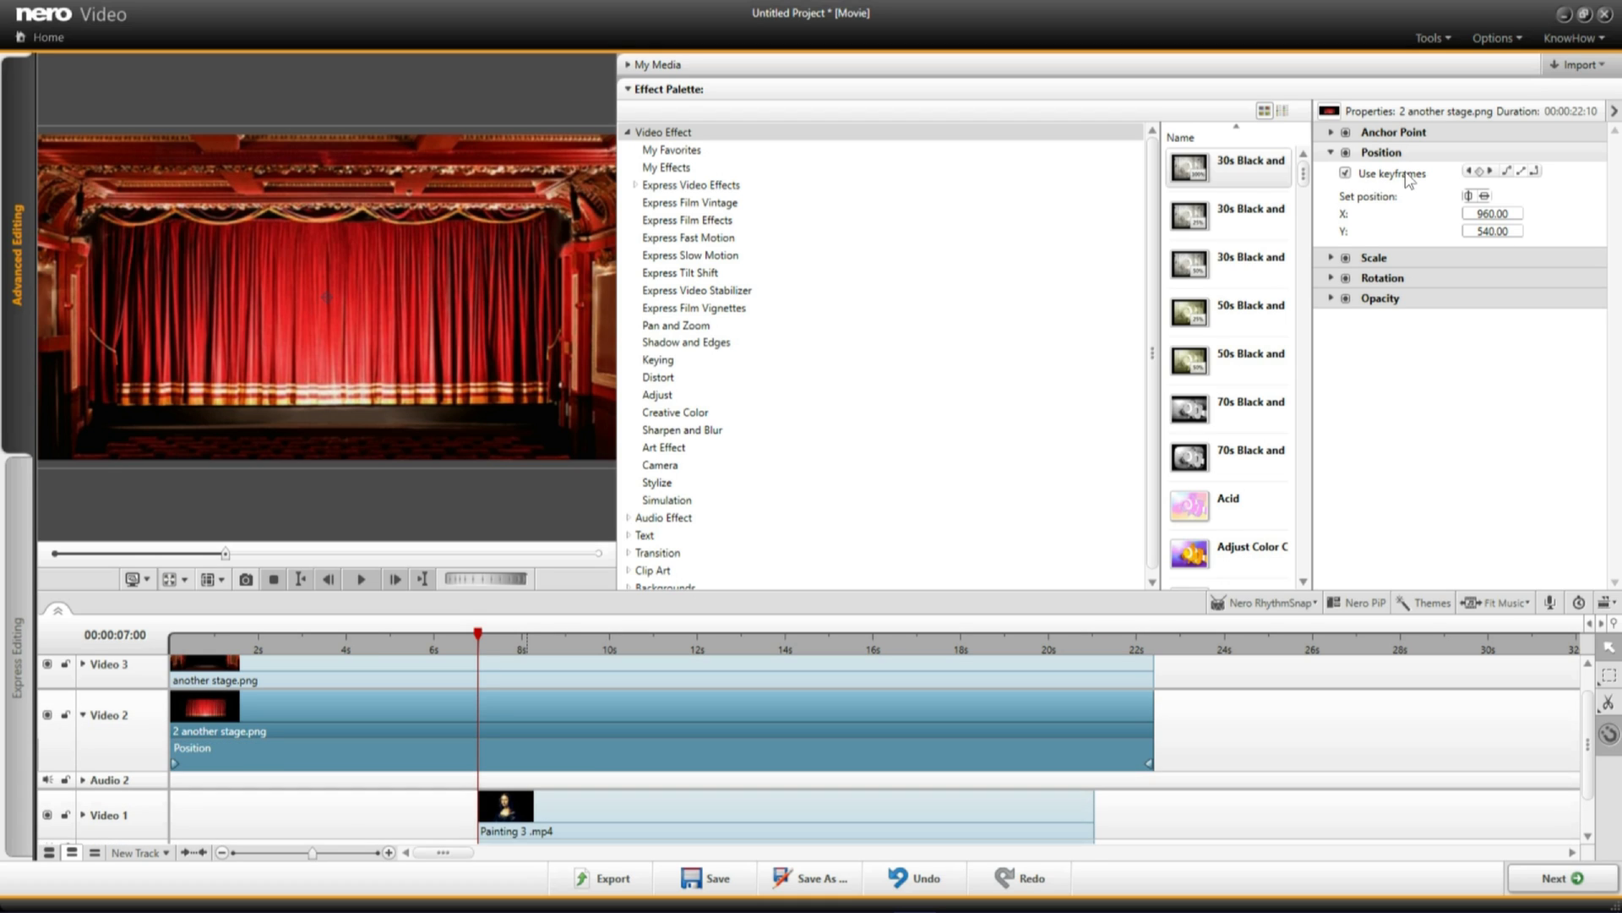
click(1514, 173)
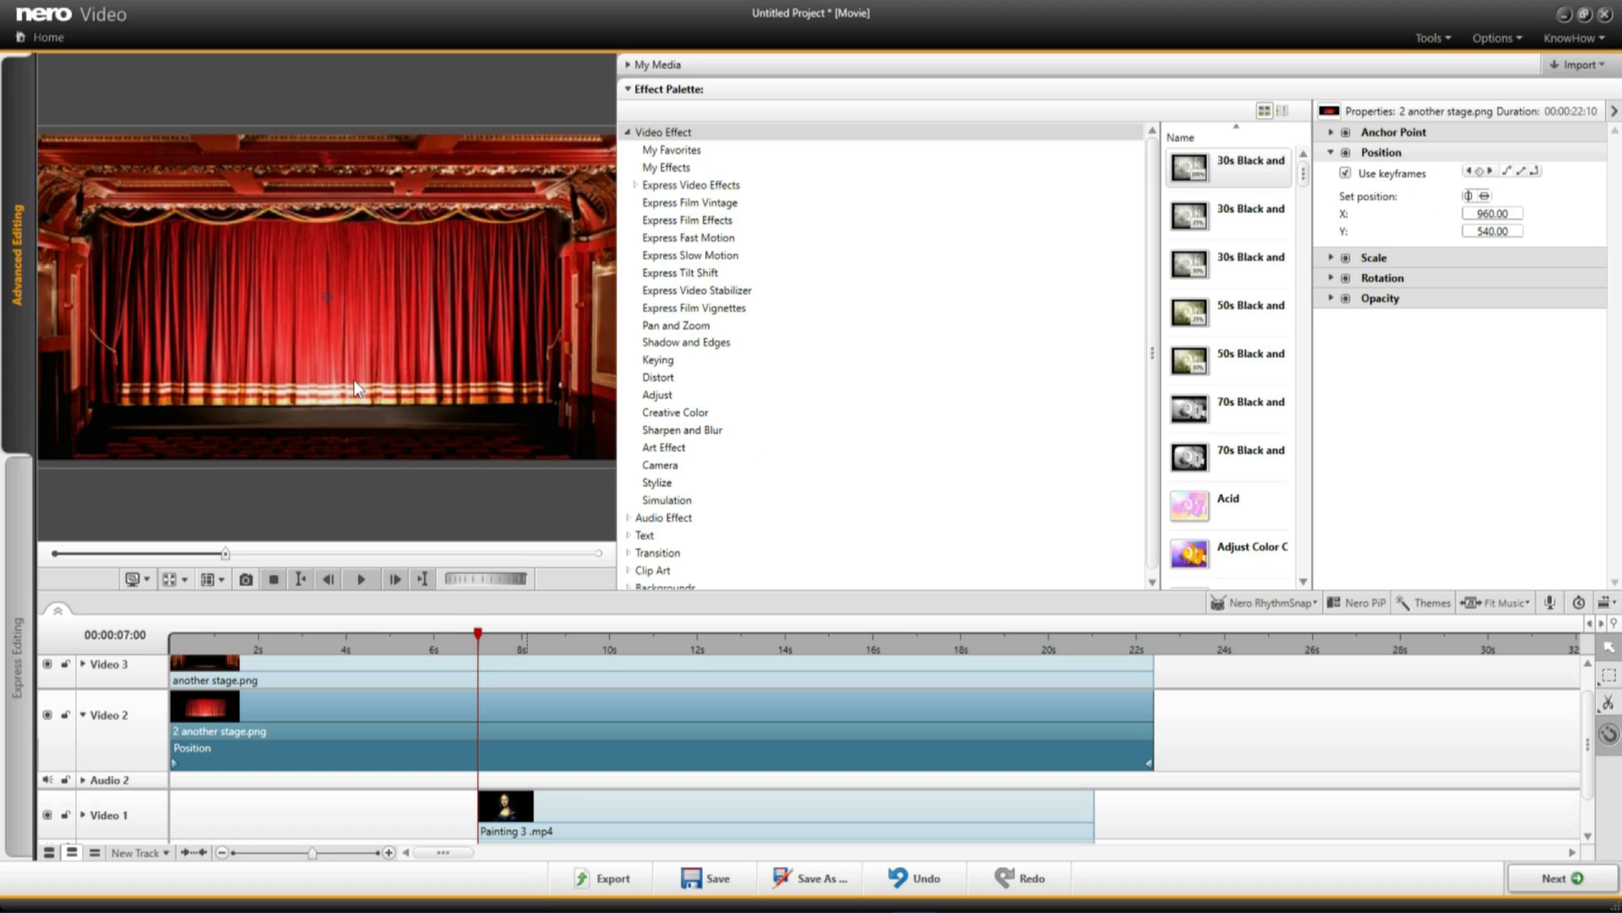
drag(354, 380, 359, 177)
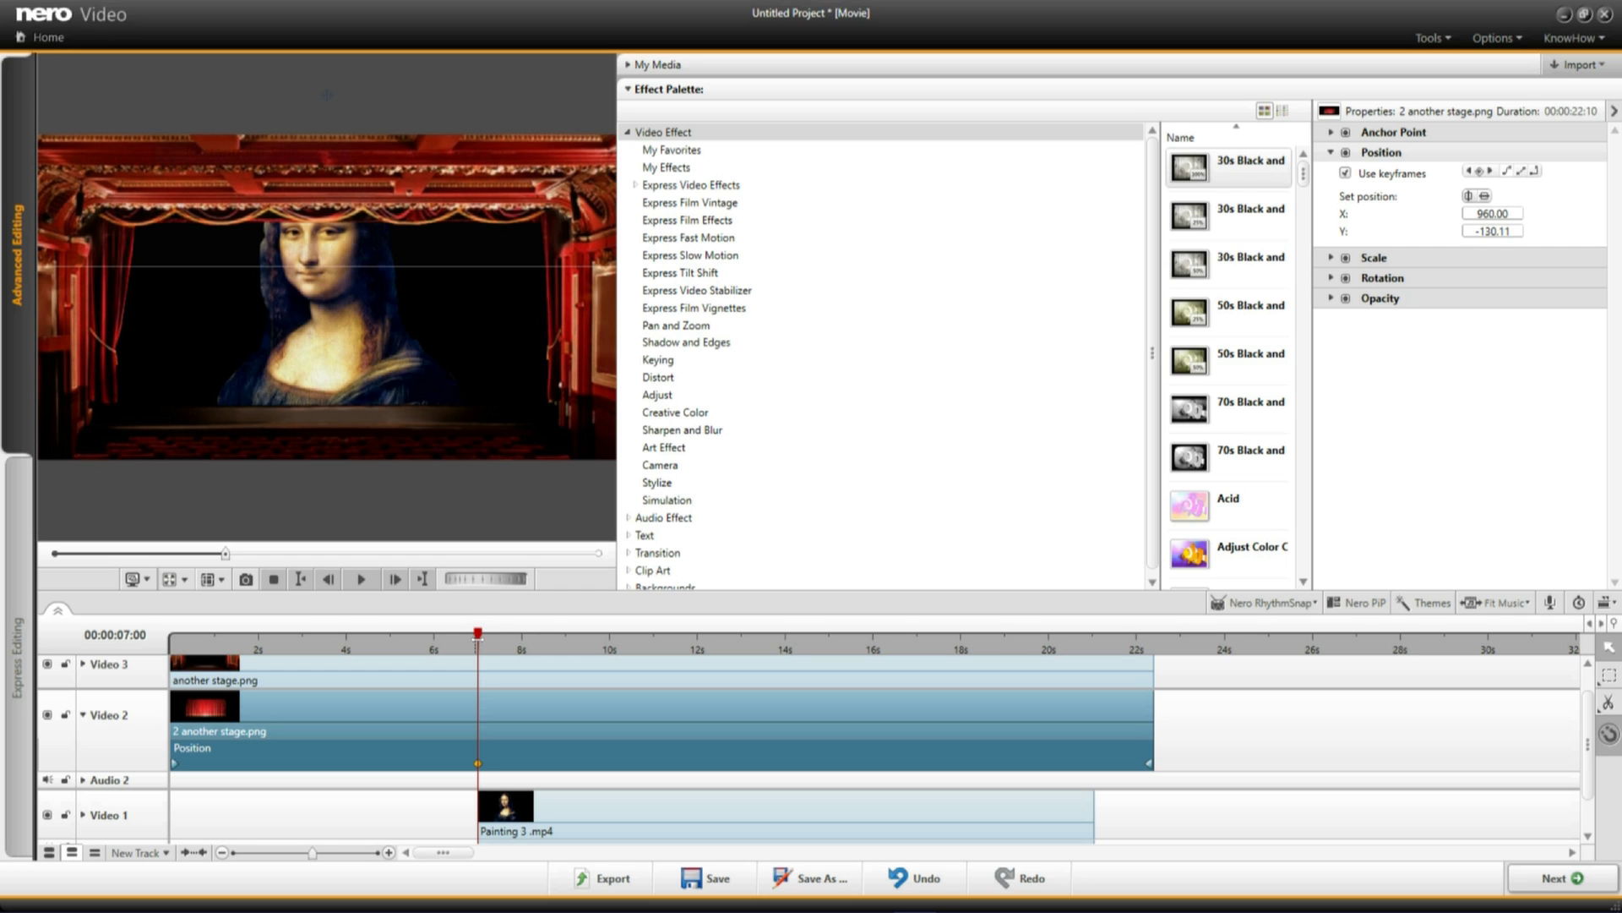
Scrub and play back the curtain rise to check the Mona Lisa reveal
drag(476, 634, 255, 634)
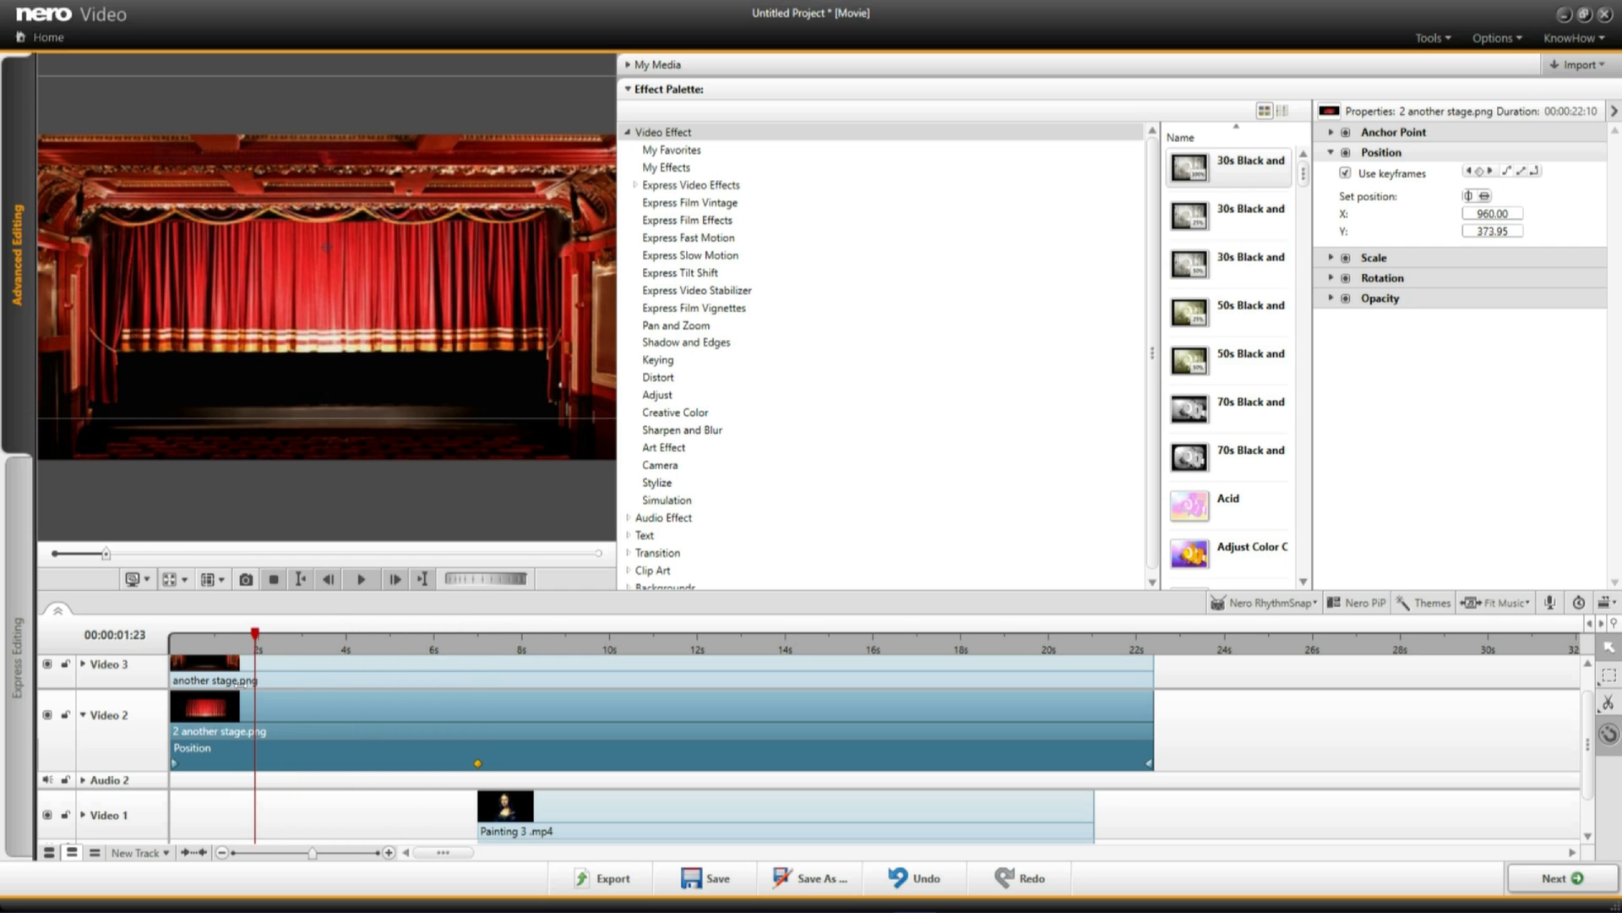
drag(254, 634, 472, 751)
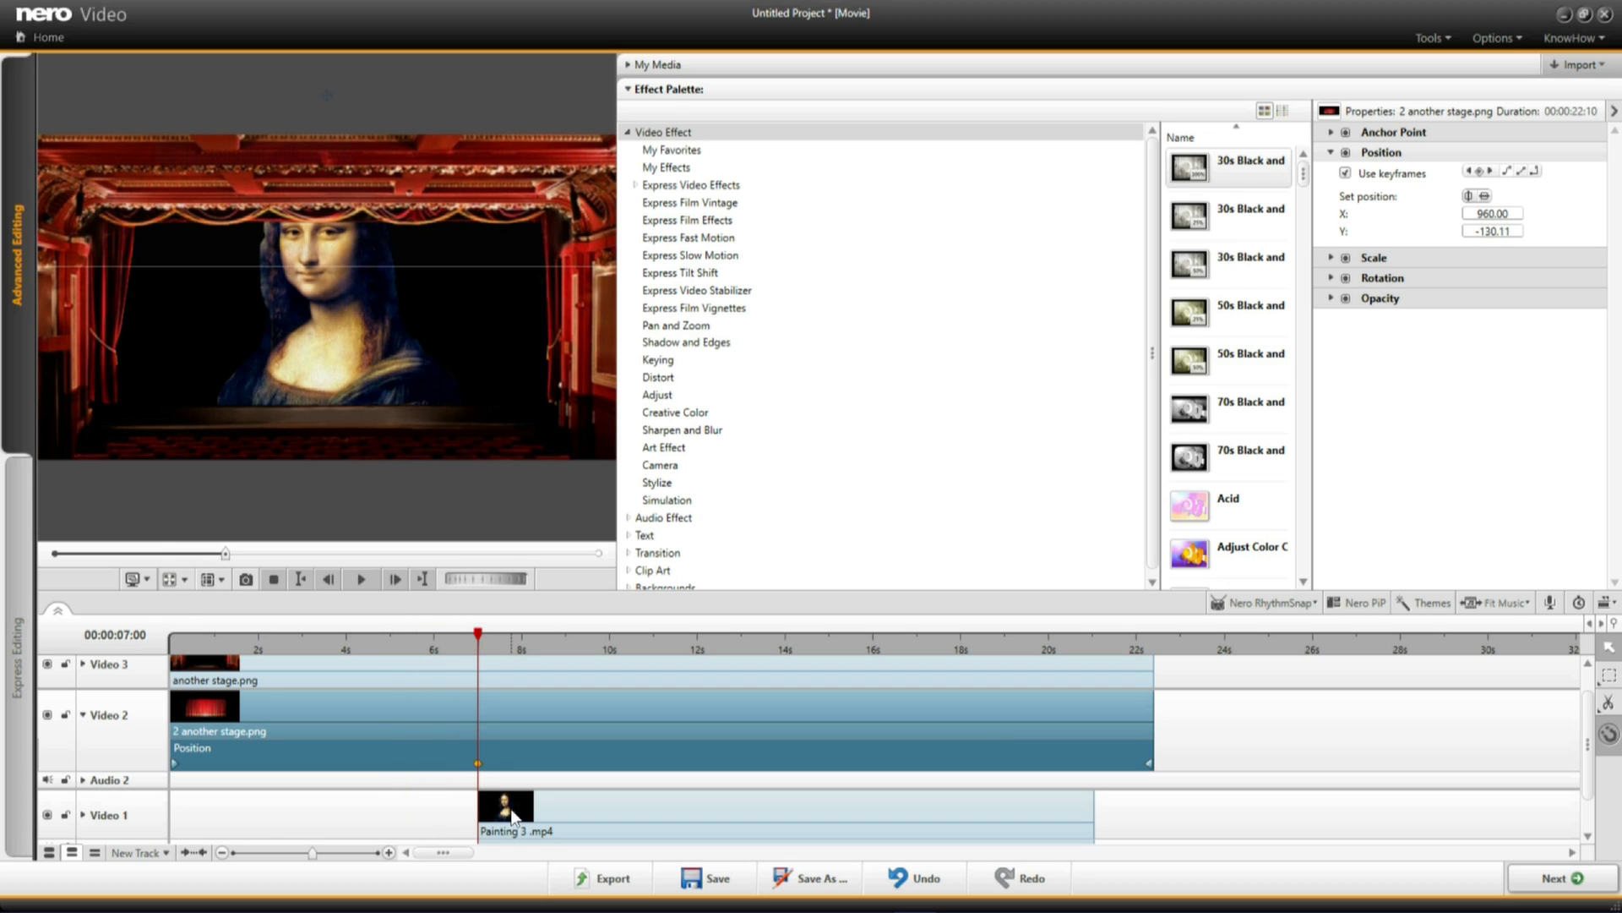
click(360, 580)
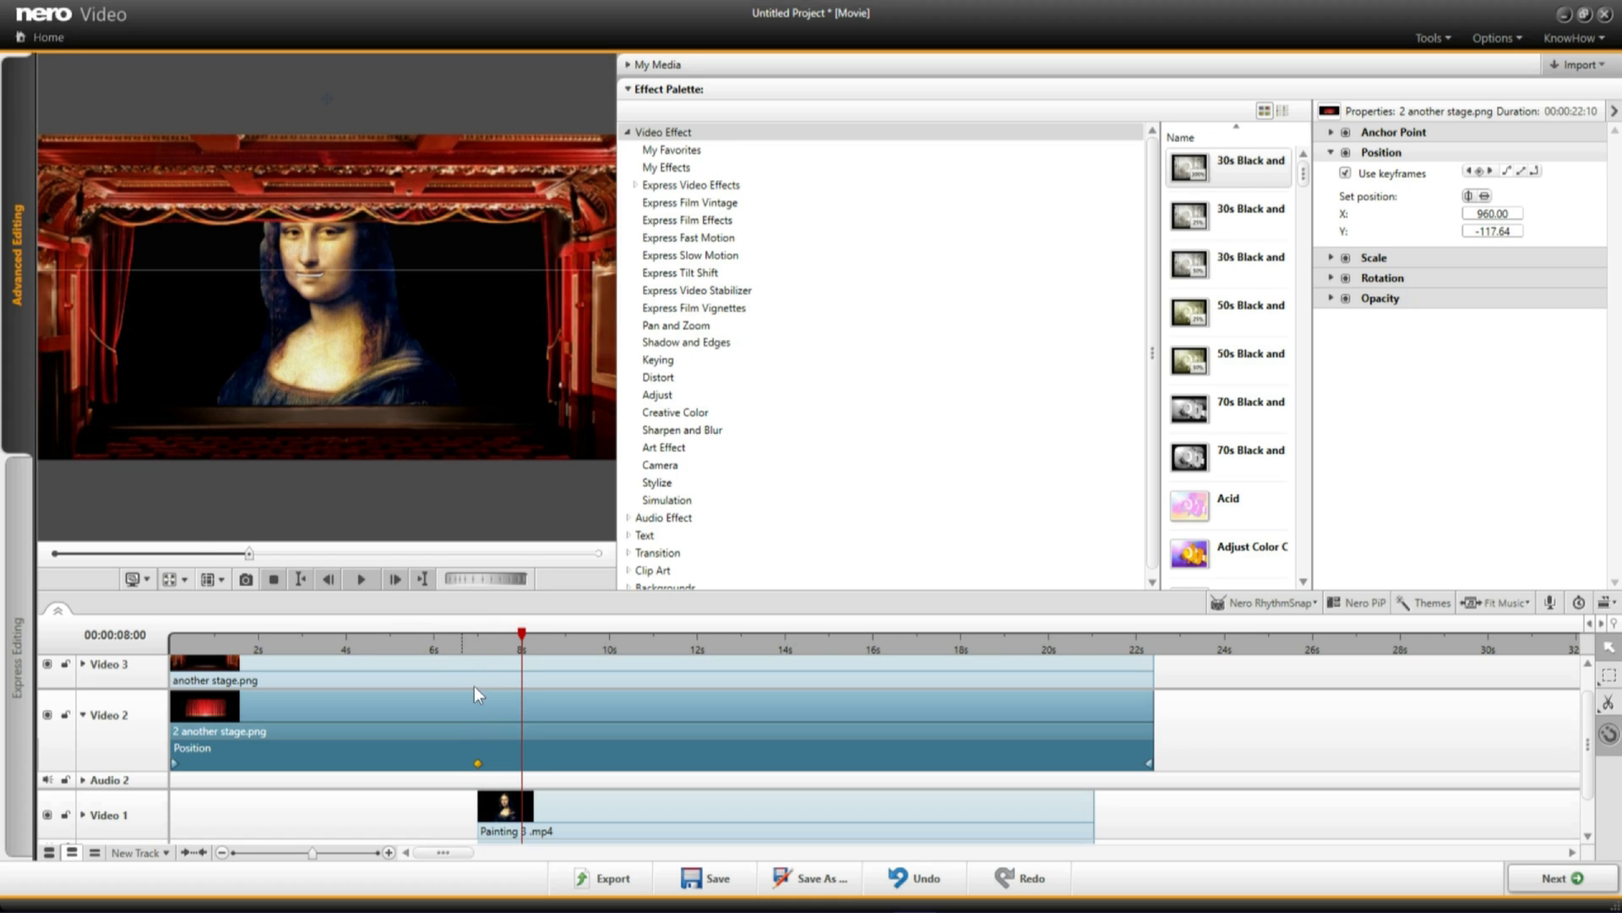
mouse_move(521, 634)
mouse_down()
mouse_move(446, 678)
mouse_move(474, 691)
mouse_move(457, 702)
mouse_up()
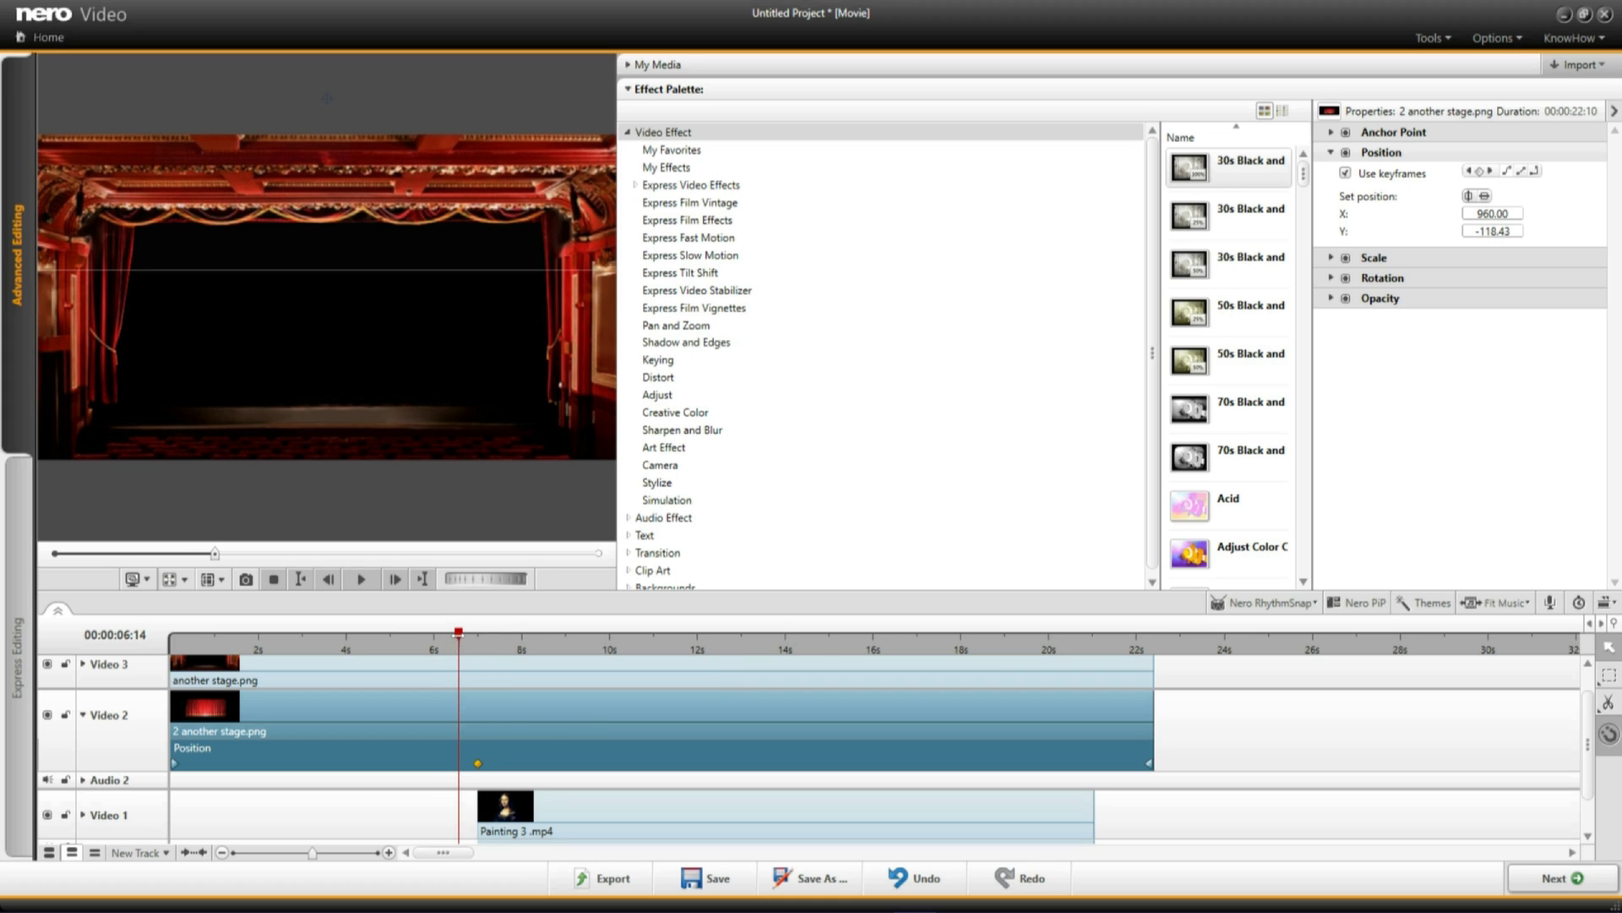
drag(458, 632, 472, 649)
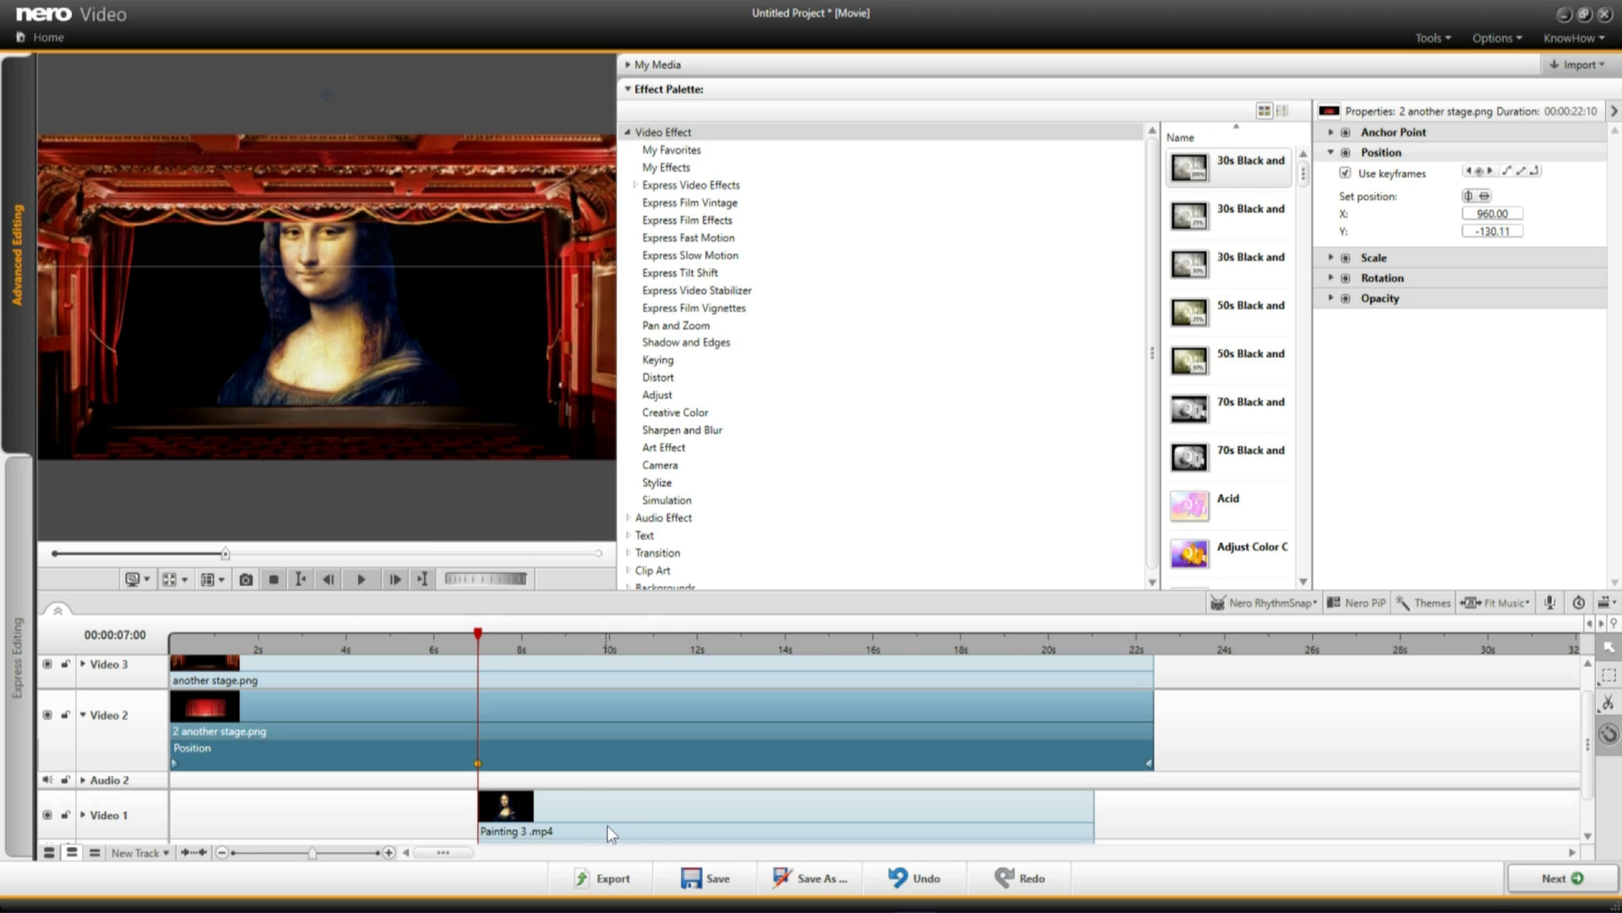
click(661, 836)
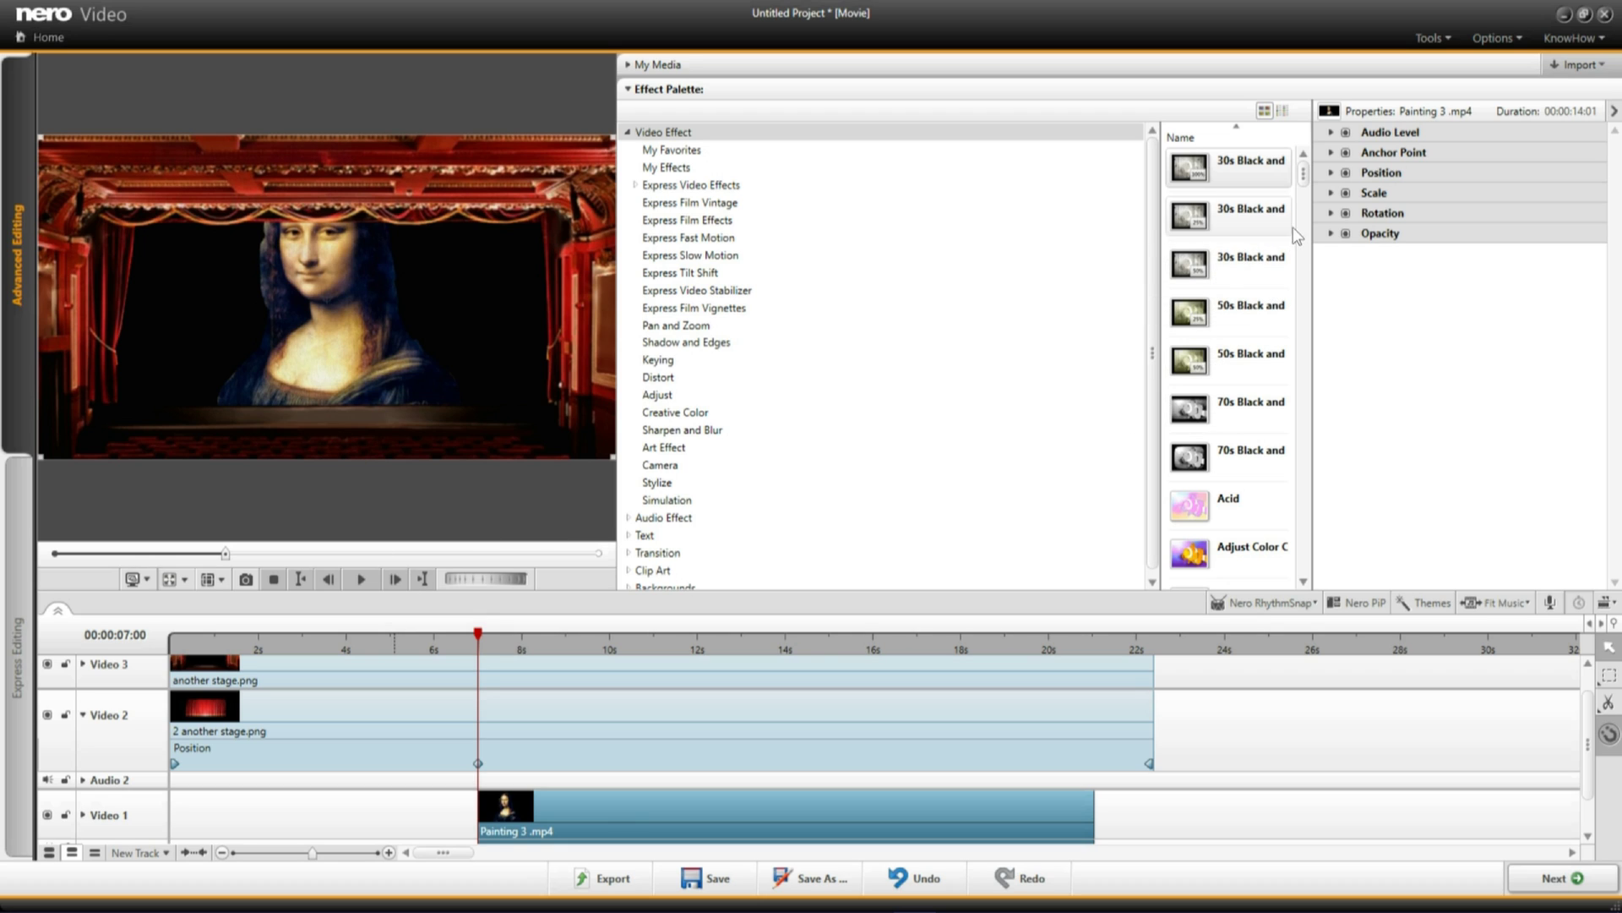
Scale the Painting 3 video horizontally to 30% and lower it slightly within the stage
click(1331, 195)
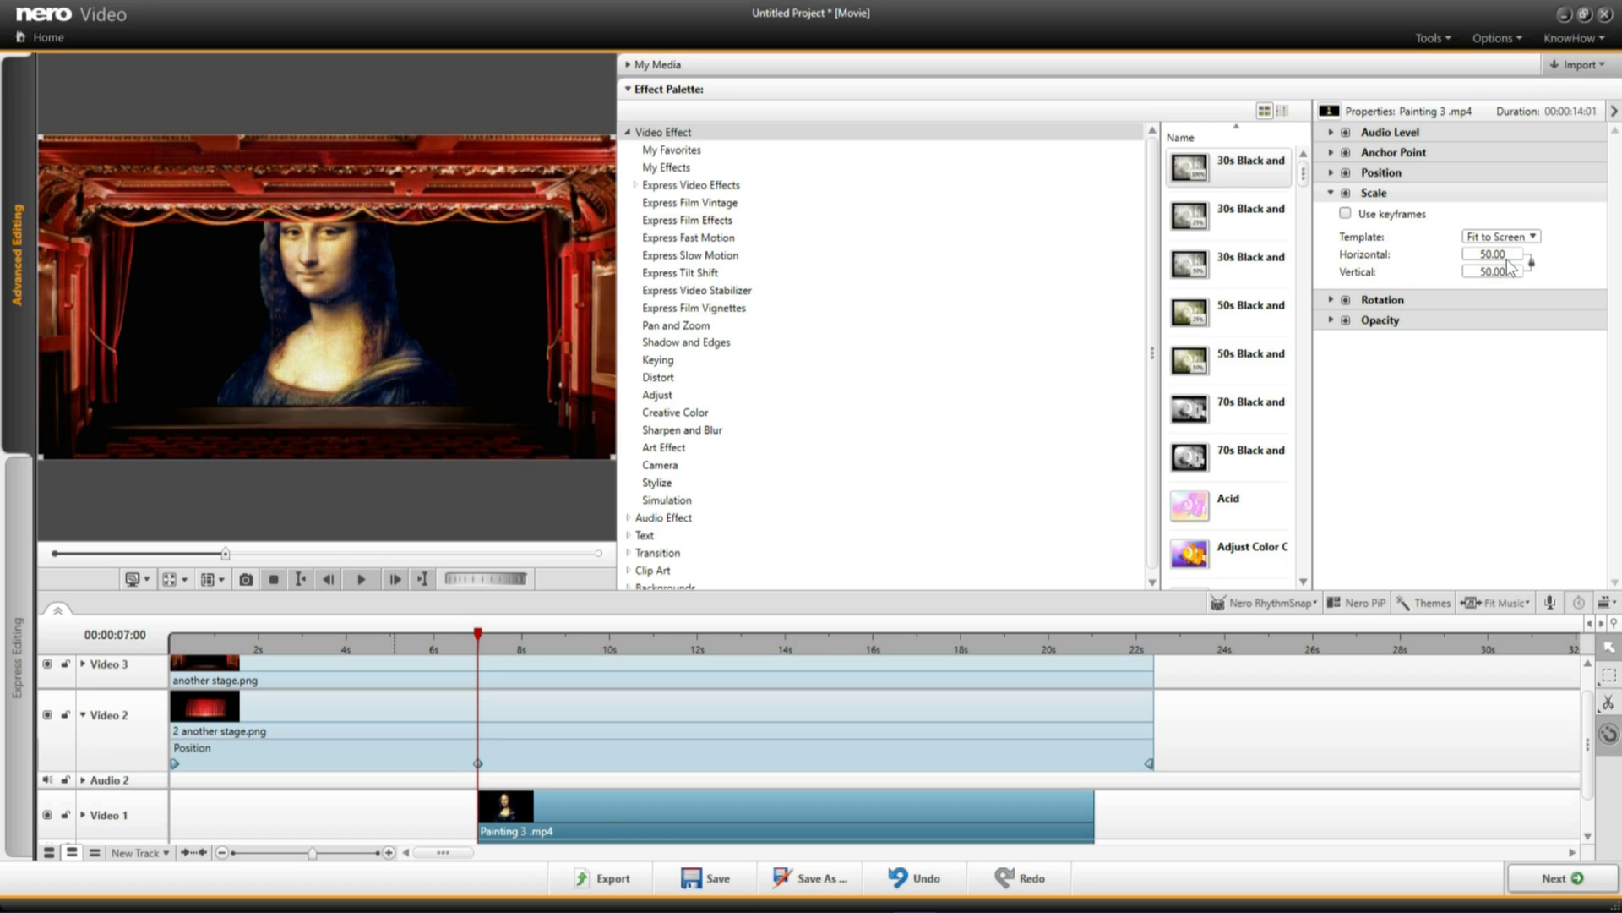
double_click(1509, 255)
key(BackSpace)
text(30)
key(Return)
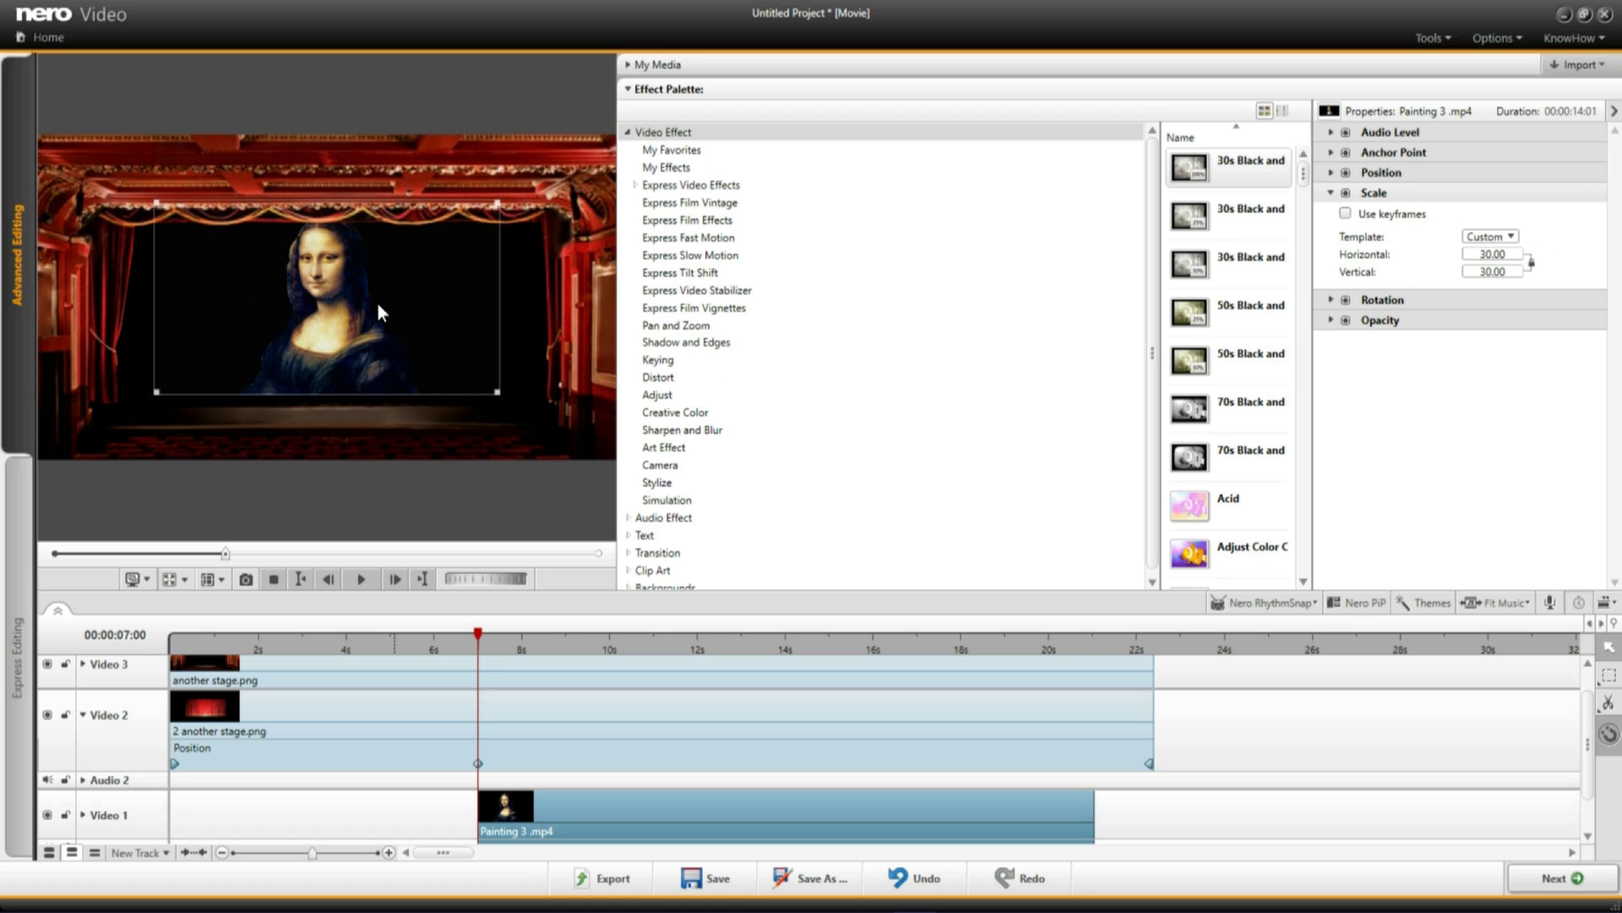
drag(377, 291, 377, 310)
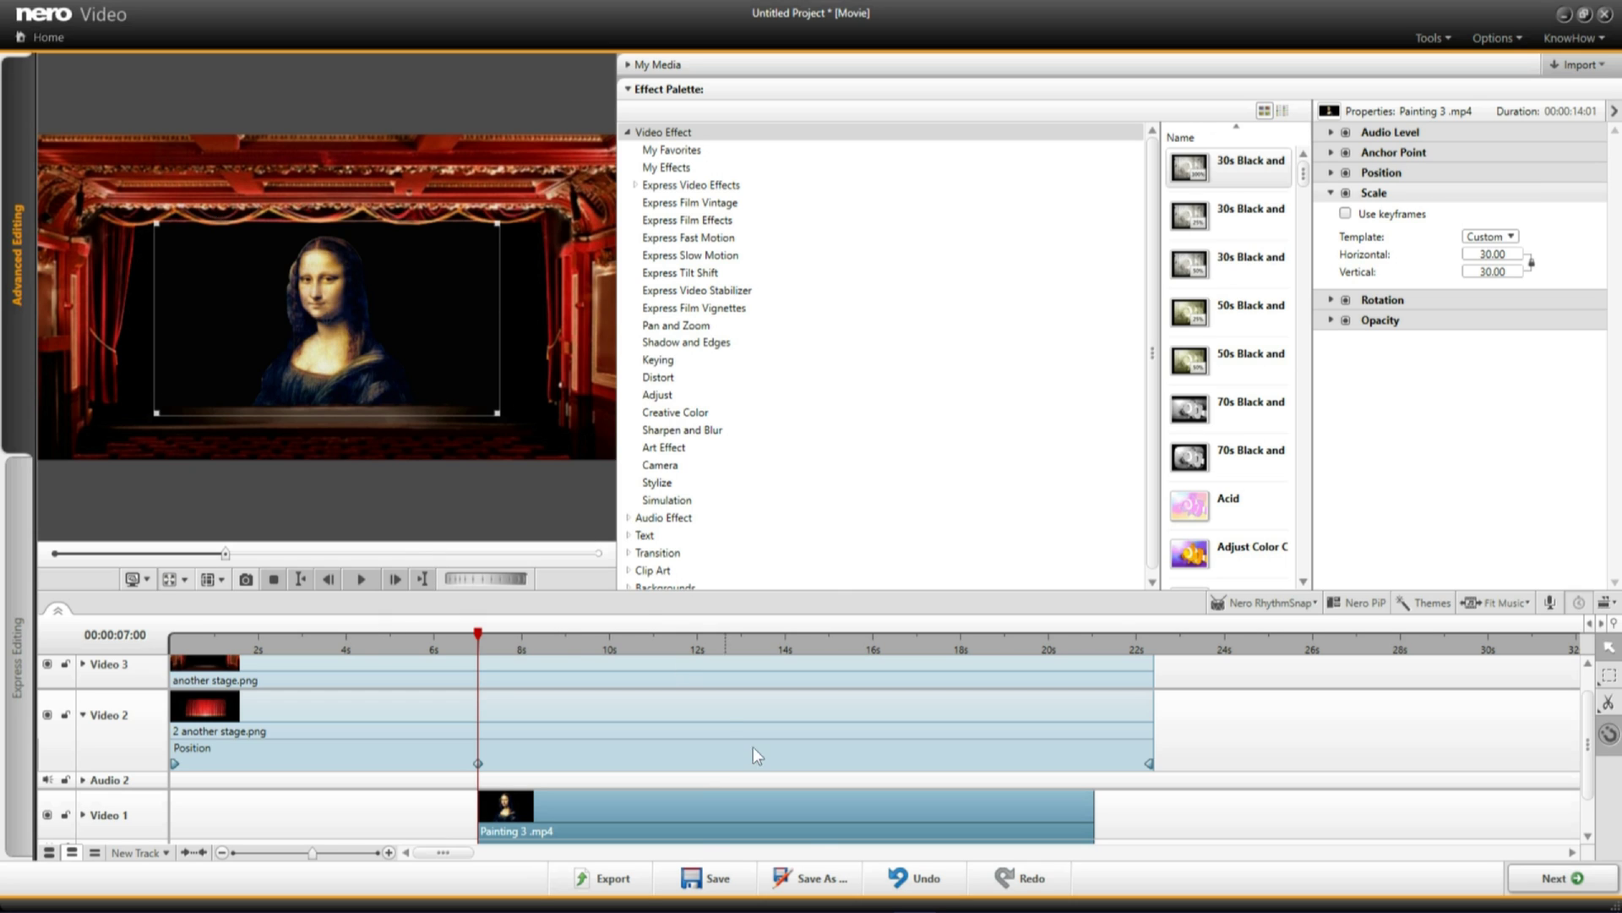
Move Painting 3 past the stage clips and snapshot its first frame
mouse_move(610, 818)
mouse_down()
mouse_move(1062, 831)
mouse_move(1306, 811)
mouse_up()
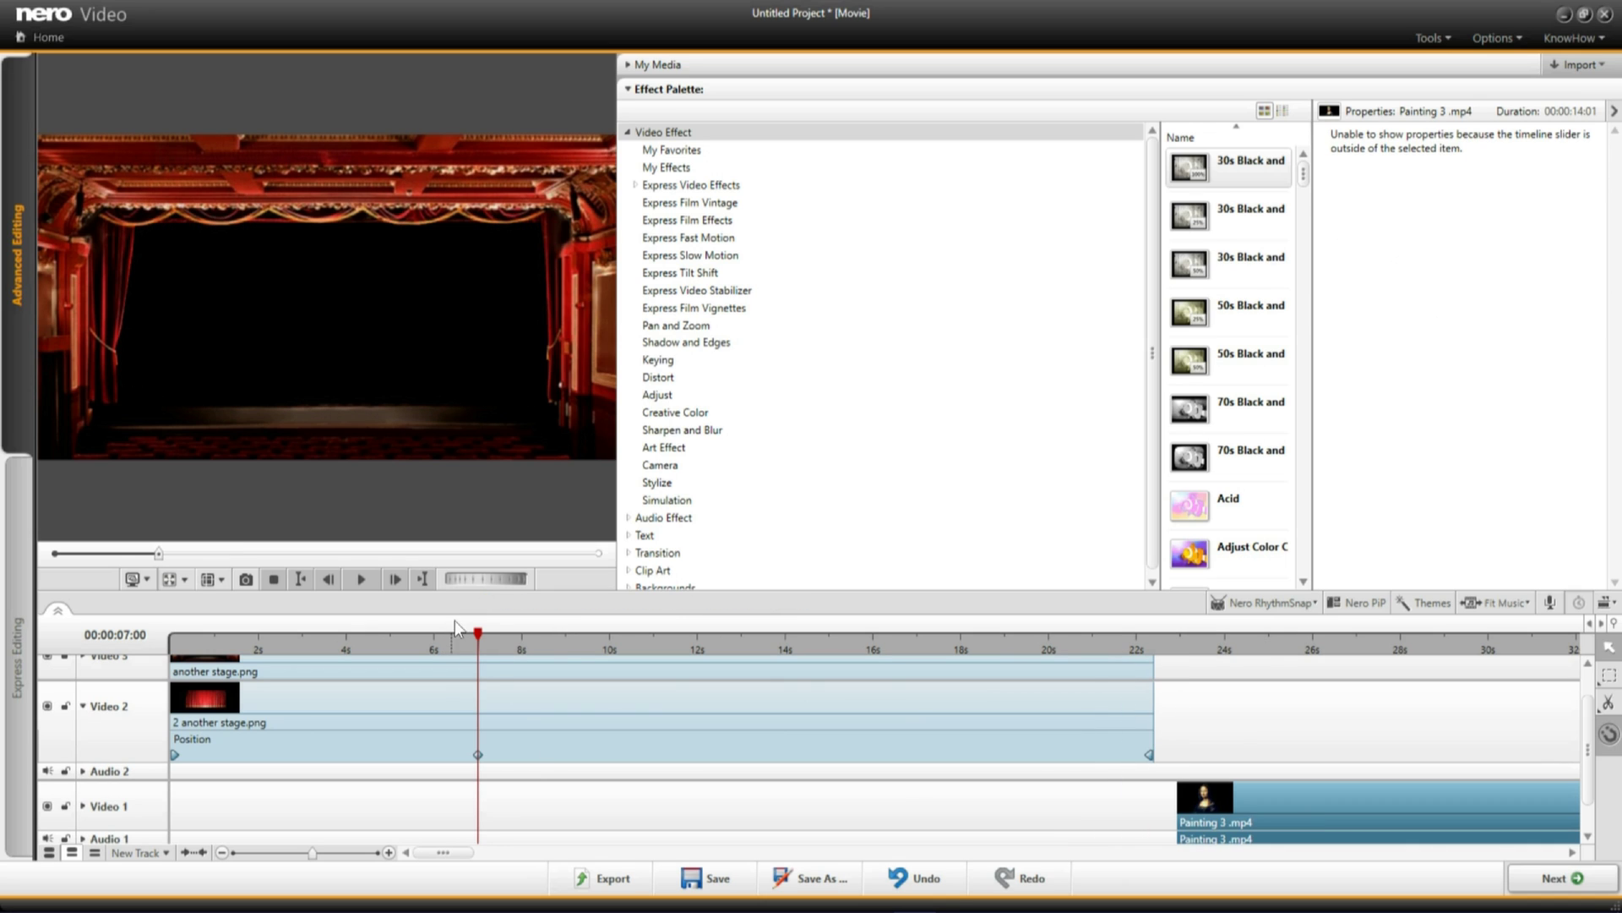
drag(479, 638, 1177, 639)
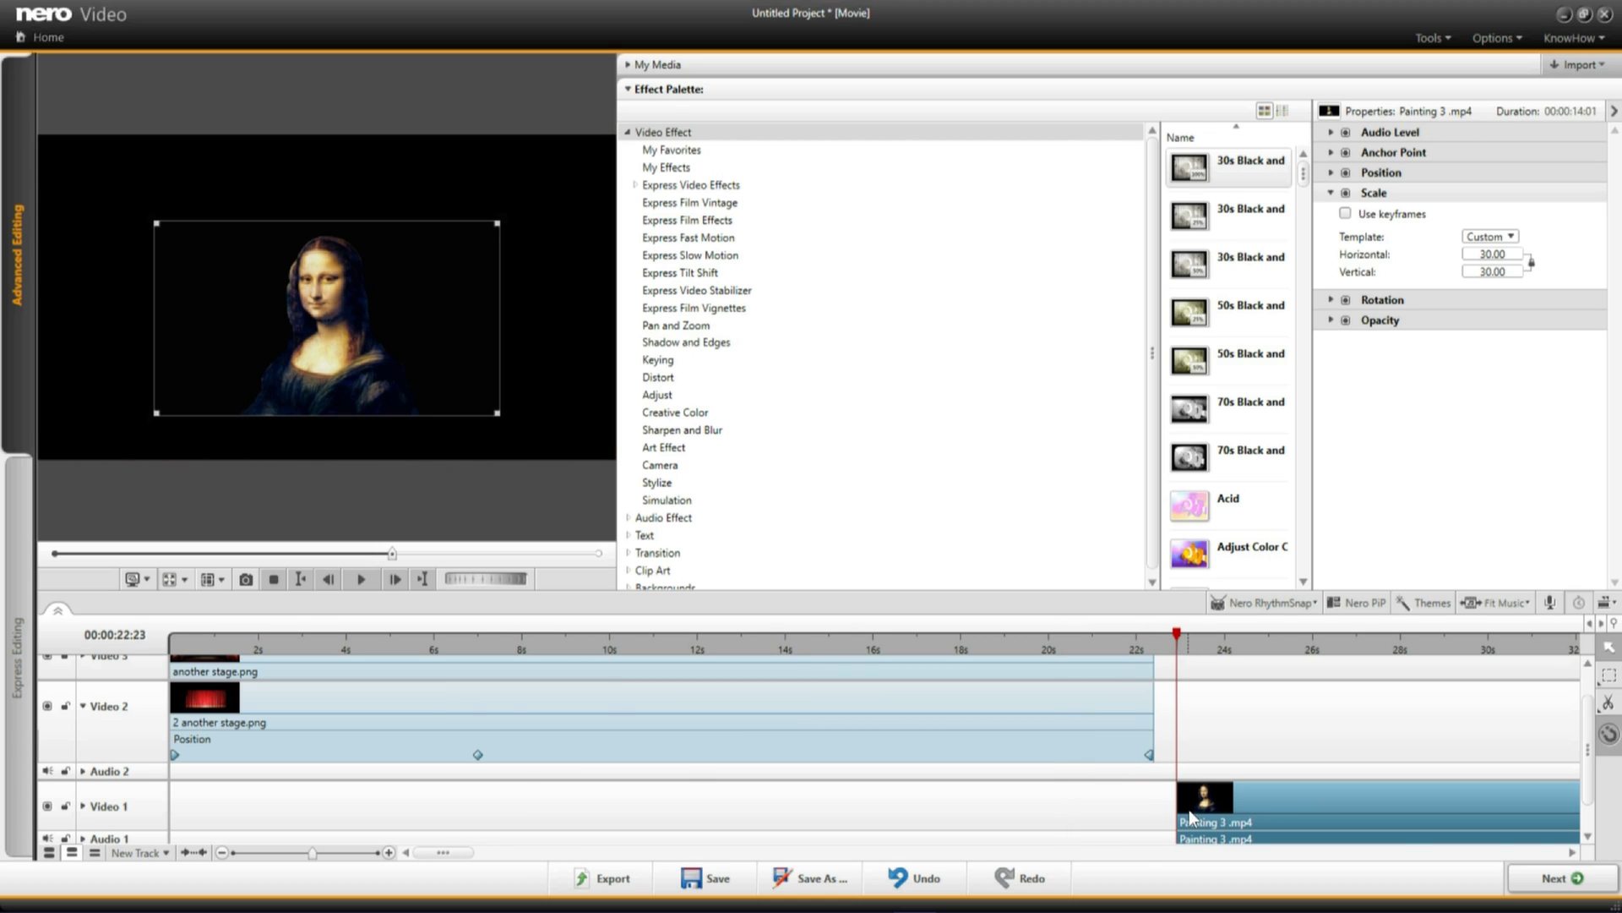
click(247, 580)
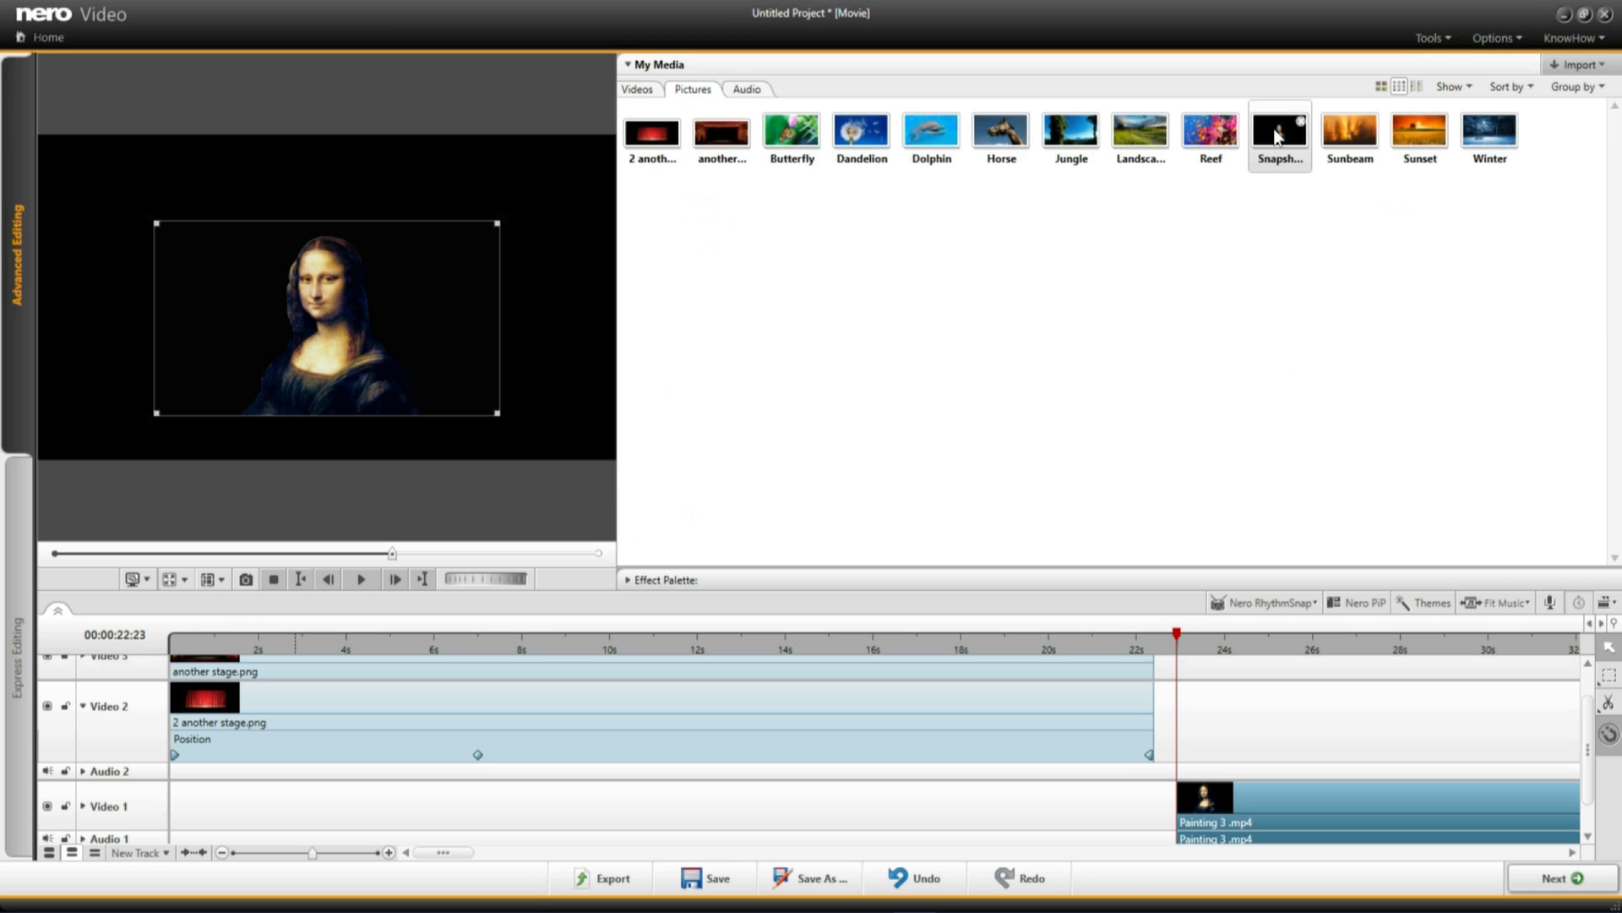
Put the snapshot at the start of Video 1 and move Painting 3 back to 7 seconds
drag(1278, 136, 332, 811)
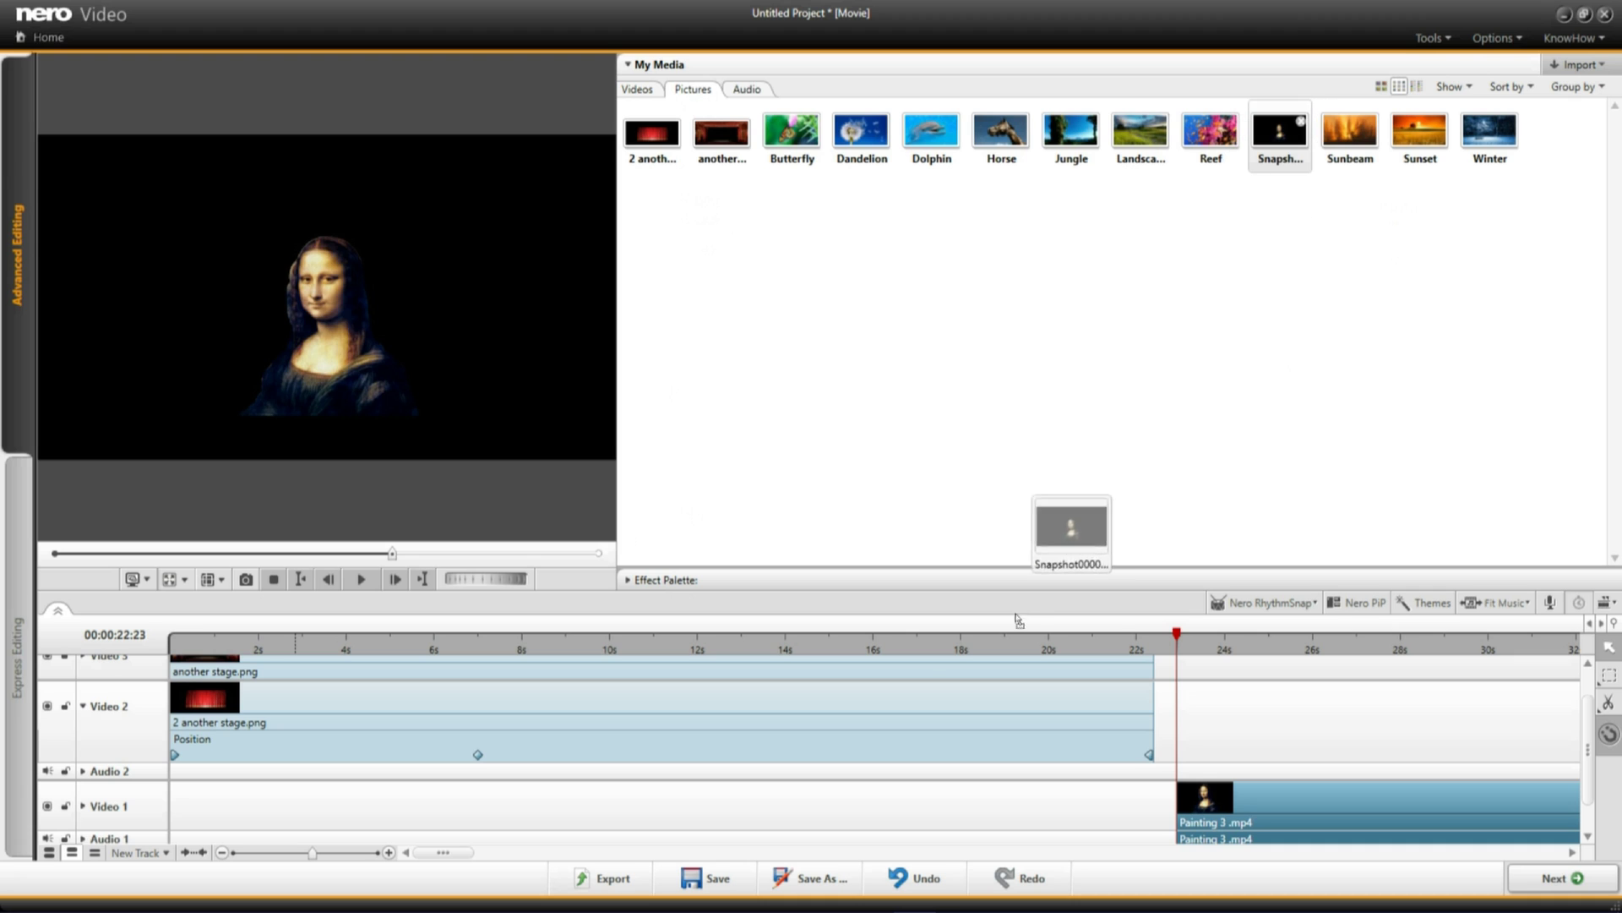
drag(332, 812, 166, 814)
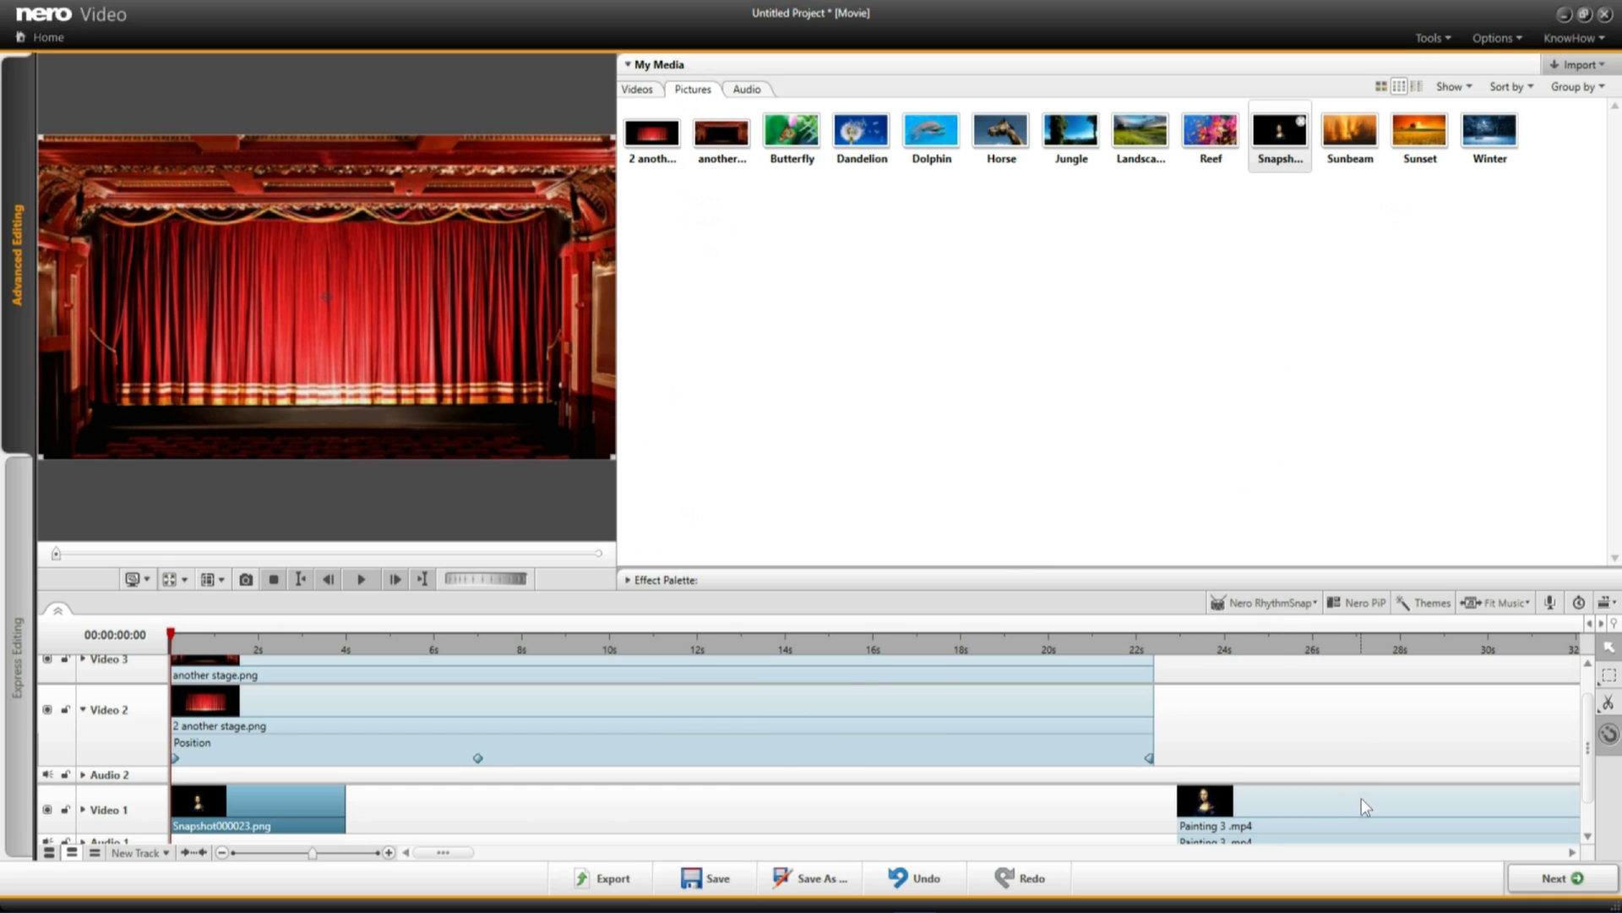
mouse_move(1359, 801)
mouse_down()
mouse_move(659, 839)
mouse_move(555, 781)
mouse_up()
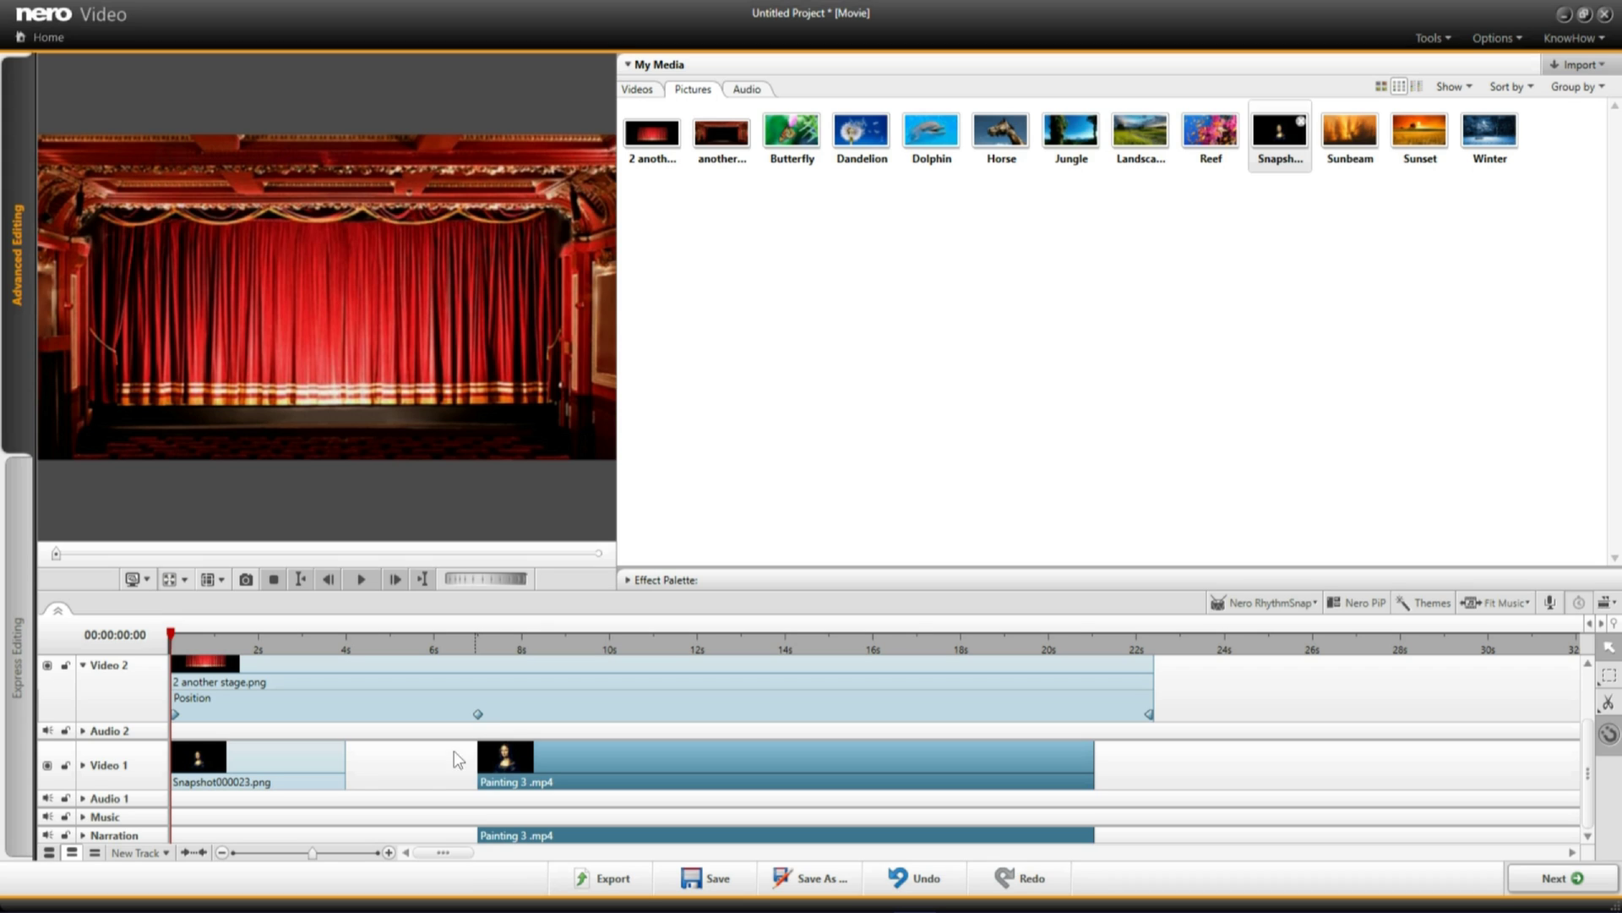
Stretch the Snapshot000023.png clip to 7 seconds and play the opening to check it
click(343, 770)
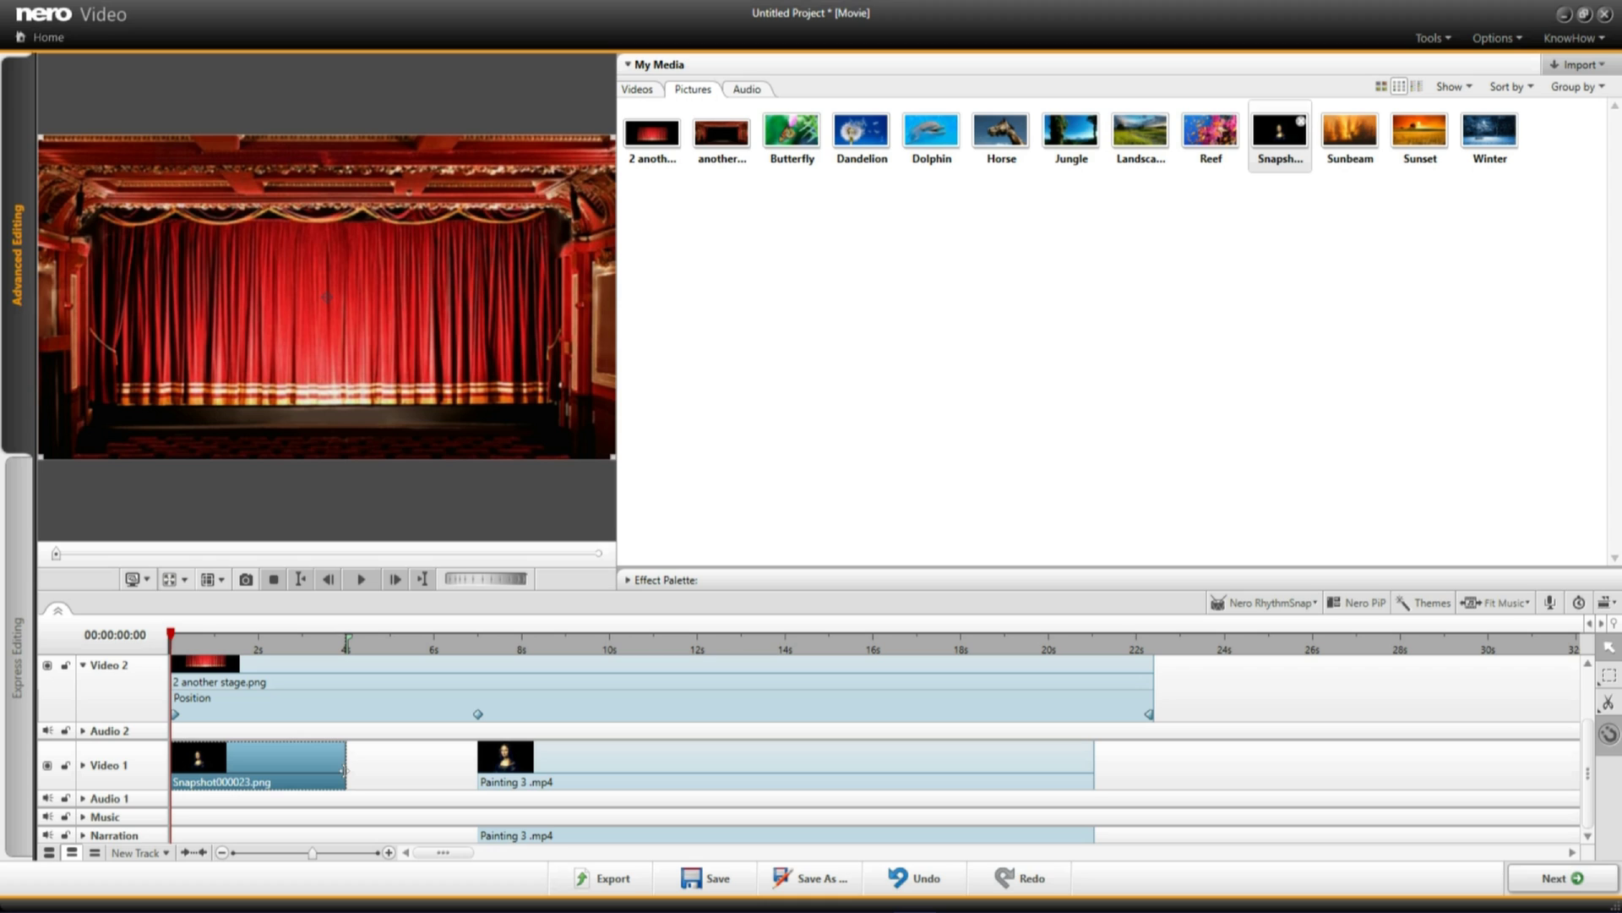
drag(342, 770, 476, 792)
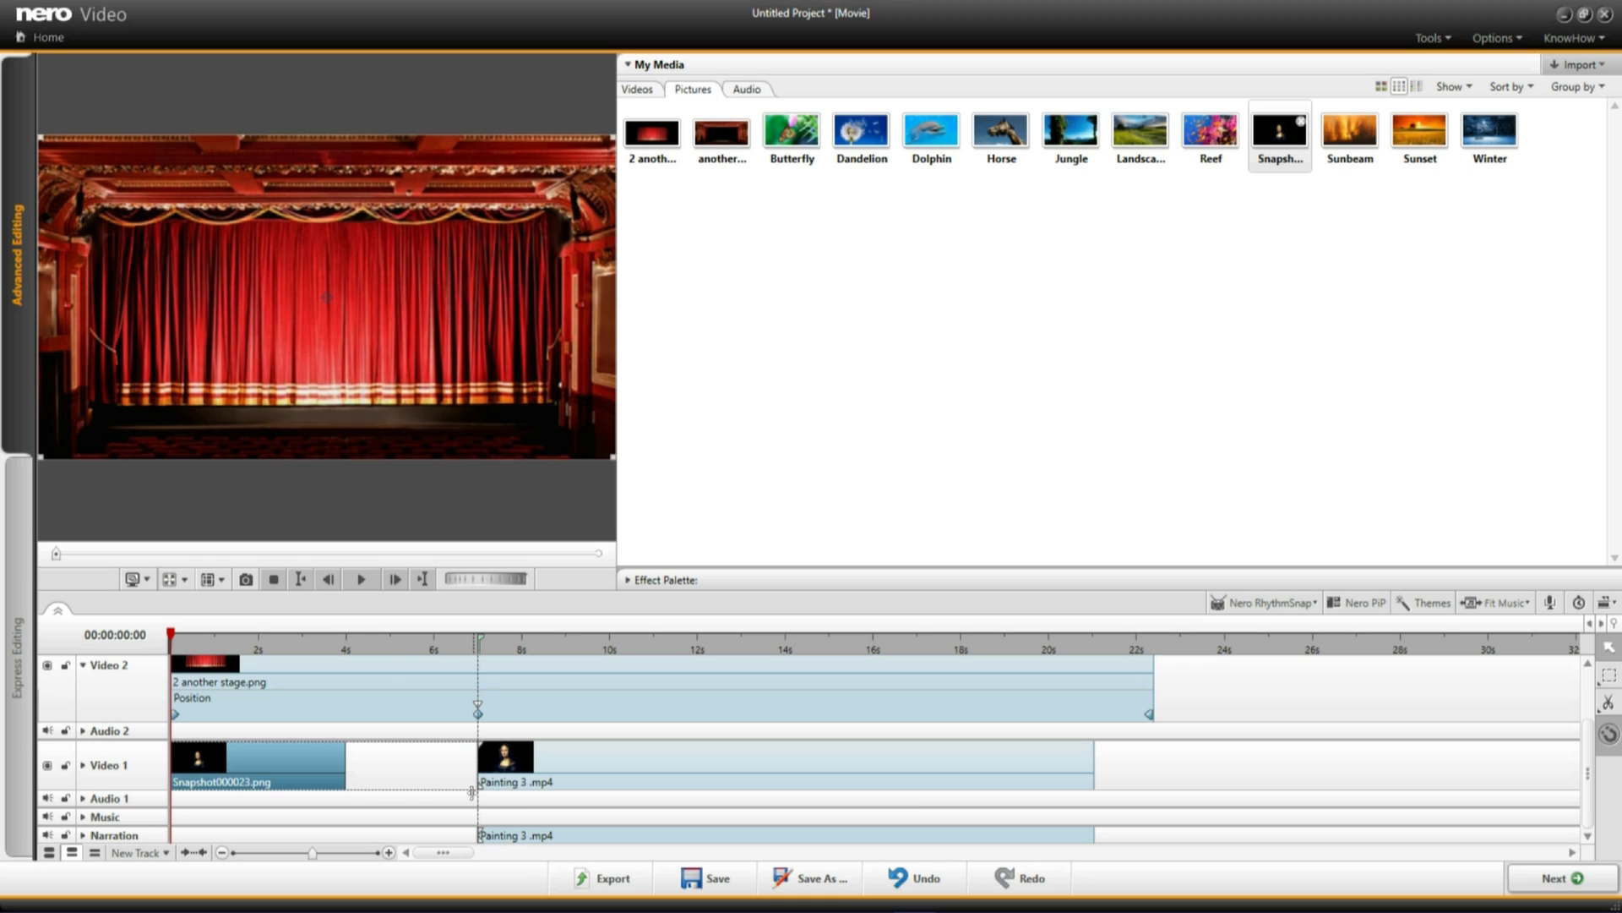
drag(476, 791, 476, 794)
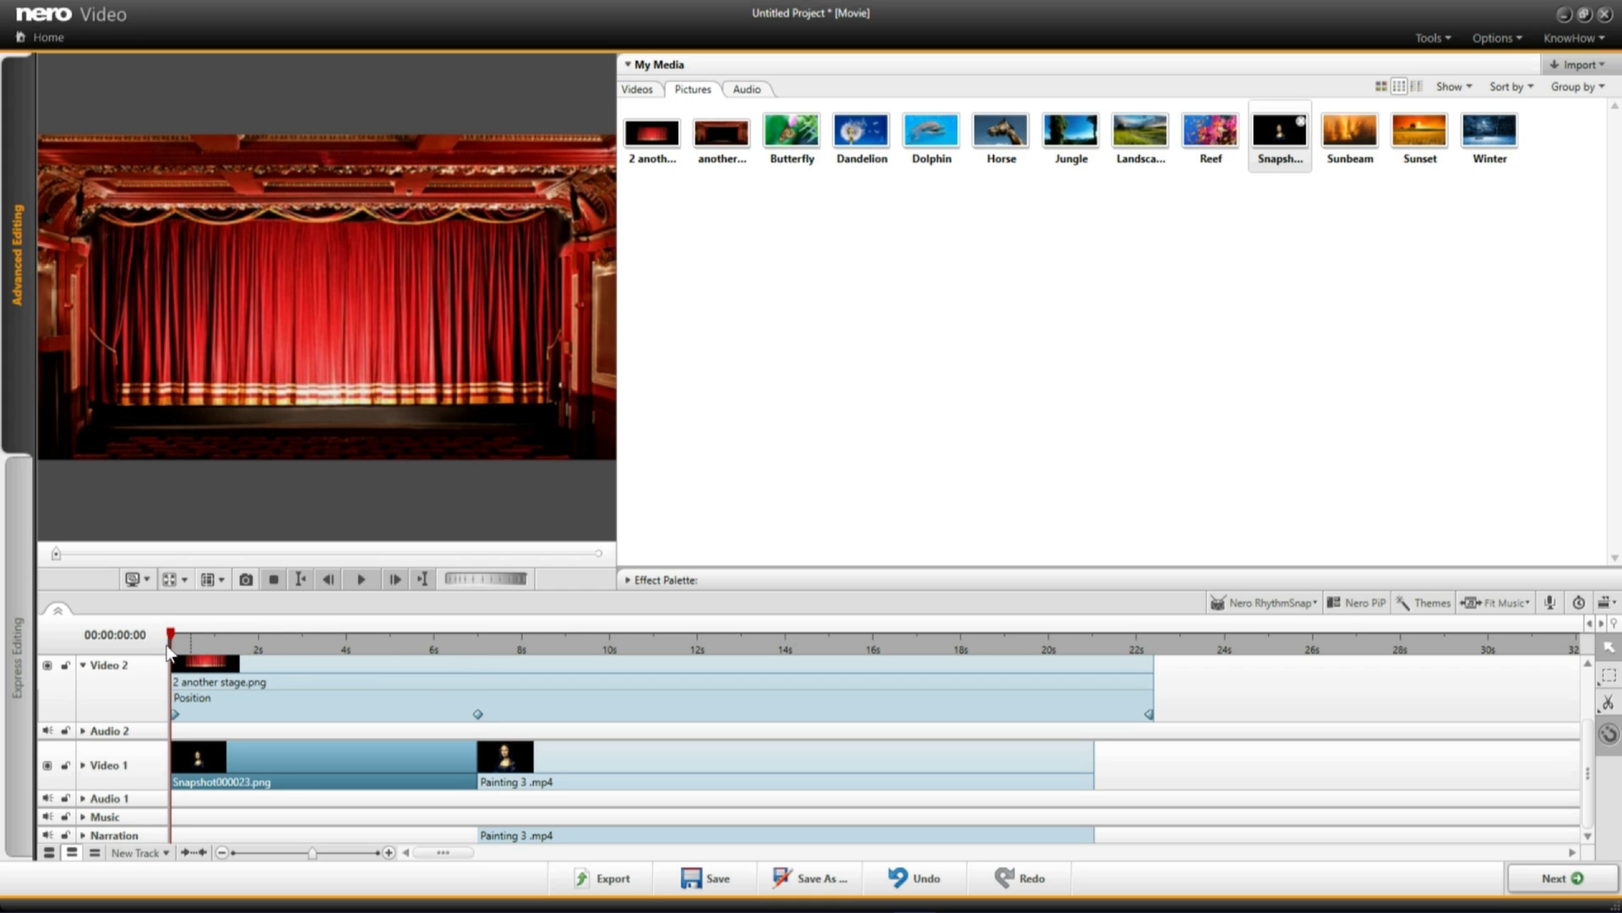
key(space)
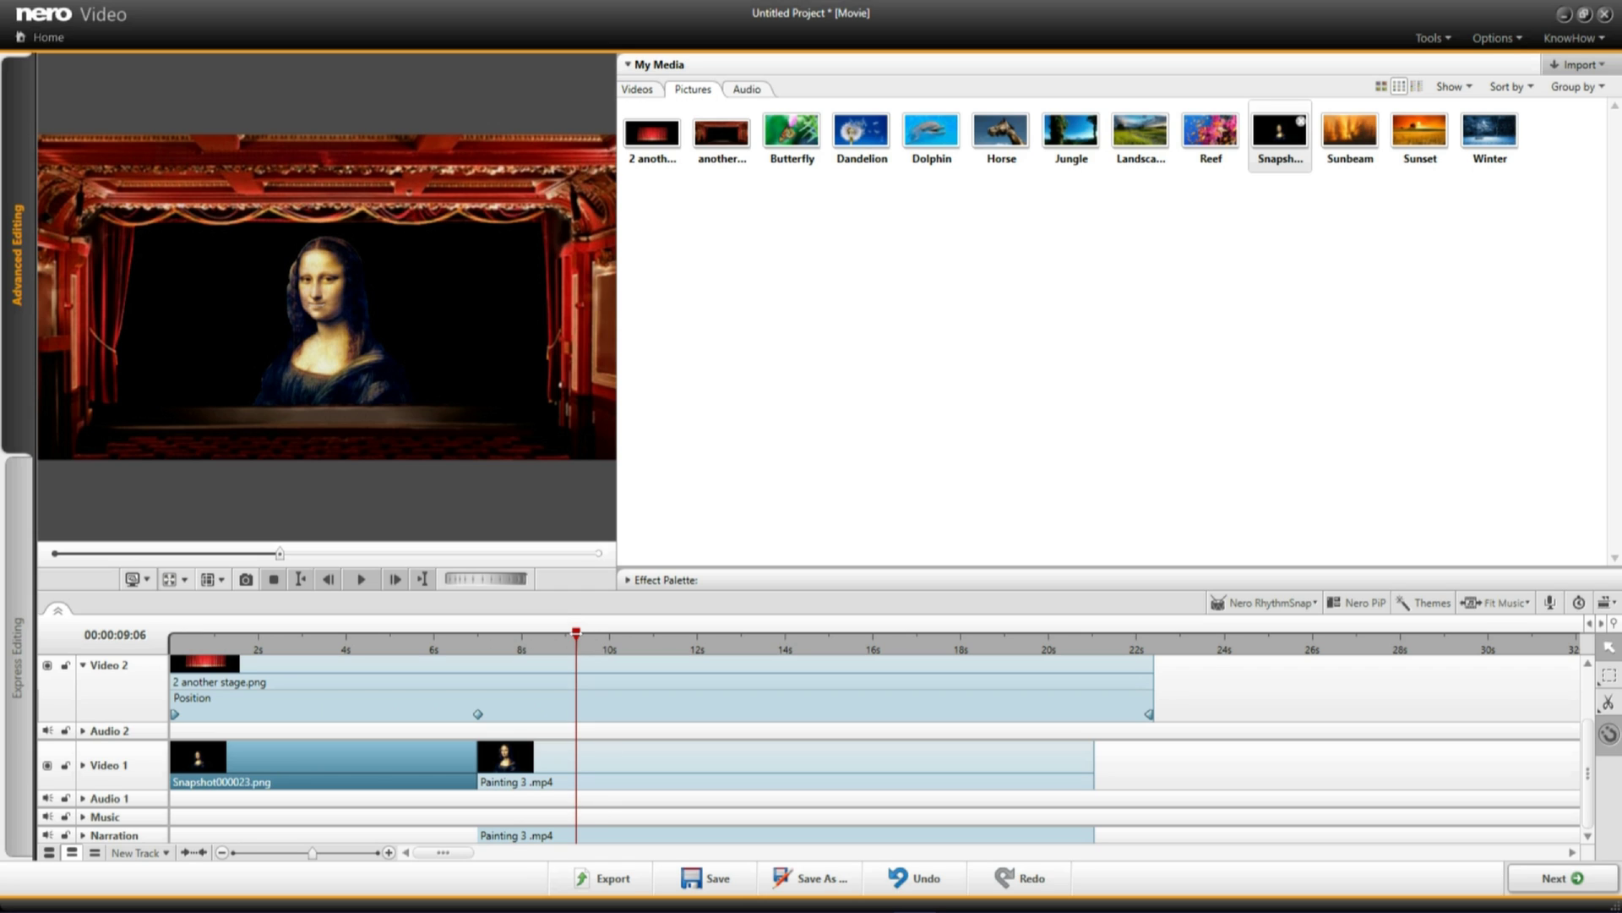
drag(576, 632, 439, 633)
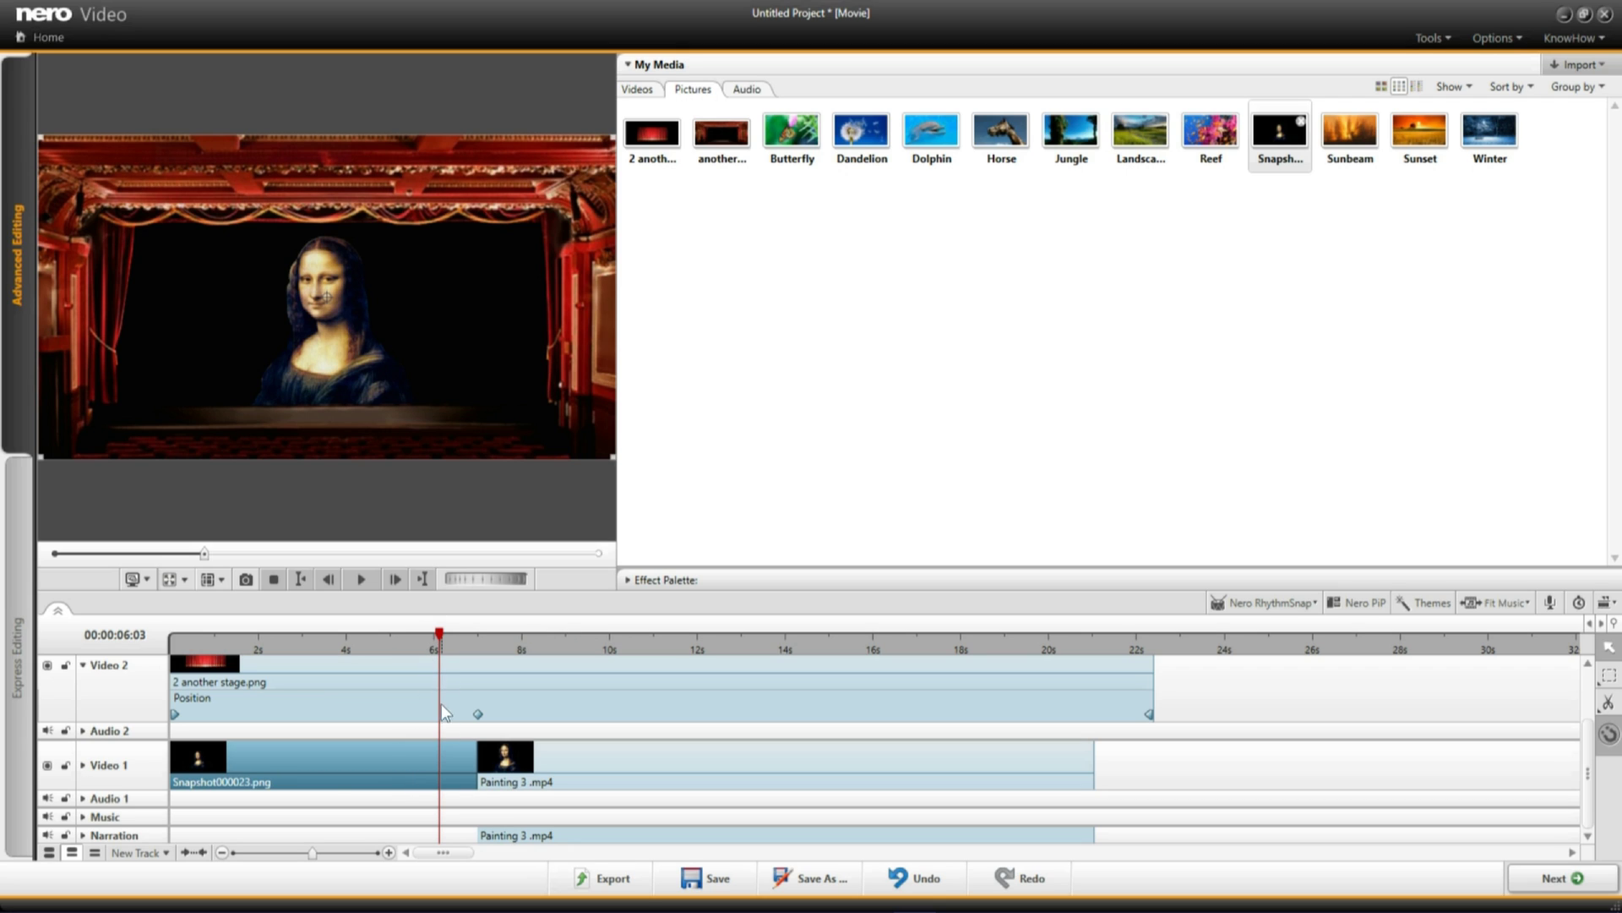
right_click(349, 759)
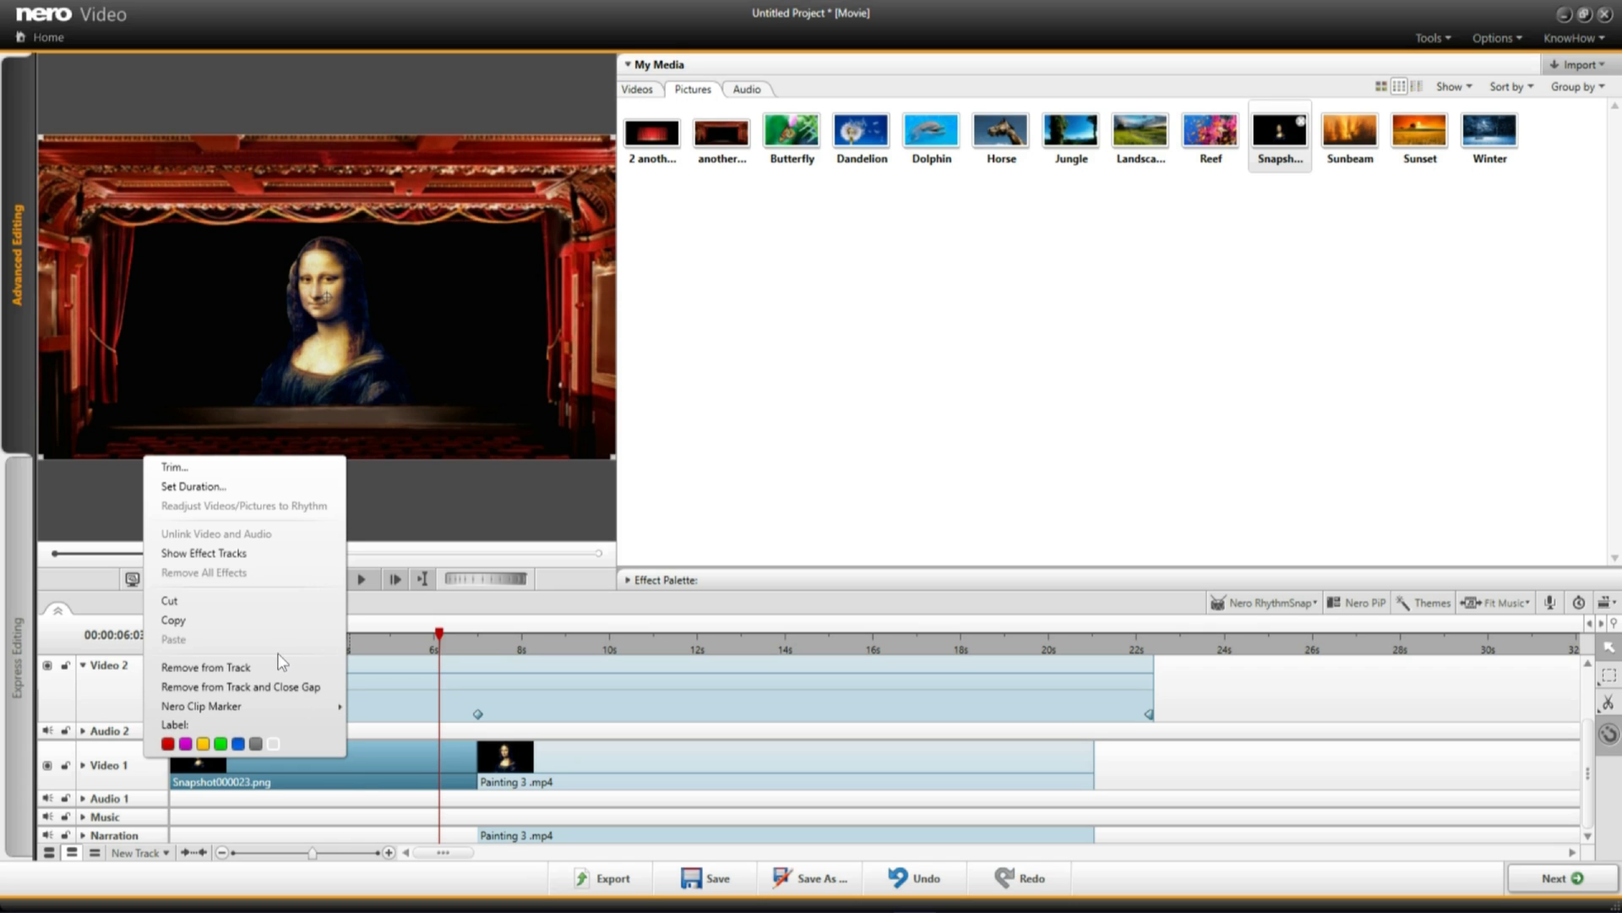
click(259, 622)
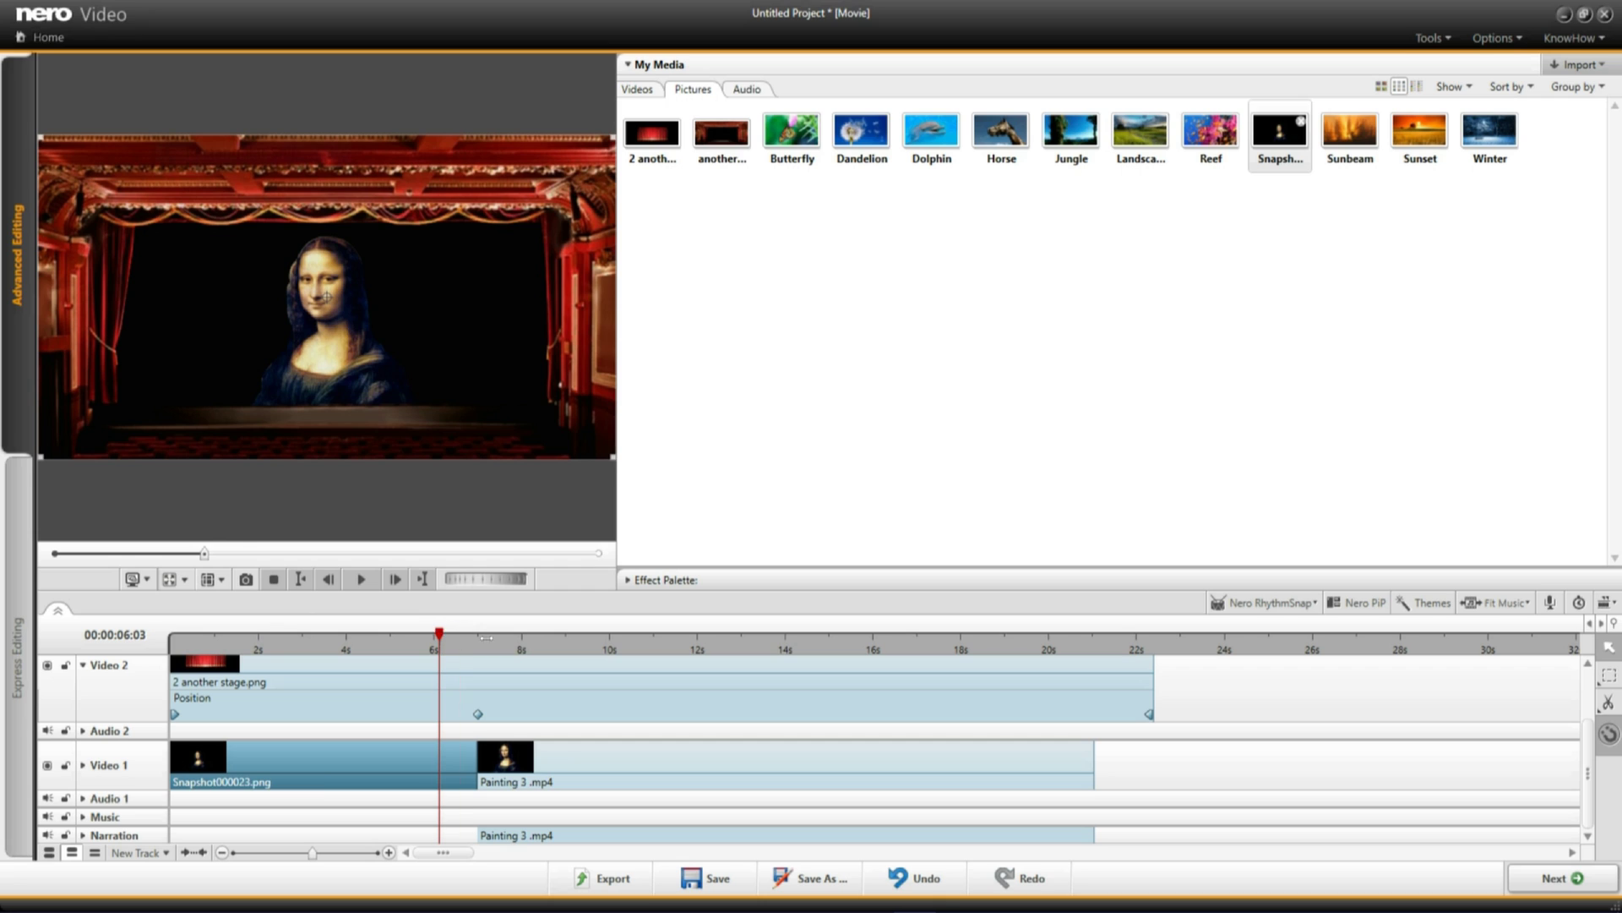
mouse_move(486, 637)
mouse_down()
mouse_move(1109, 717)
mouse_move(1095, 730)
mouse_up()
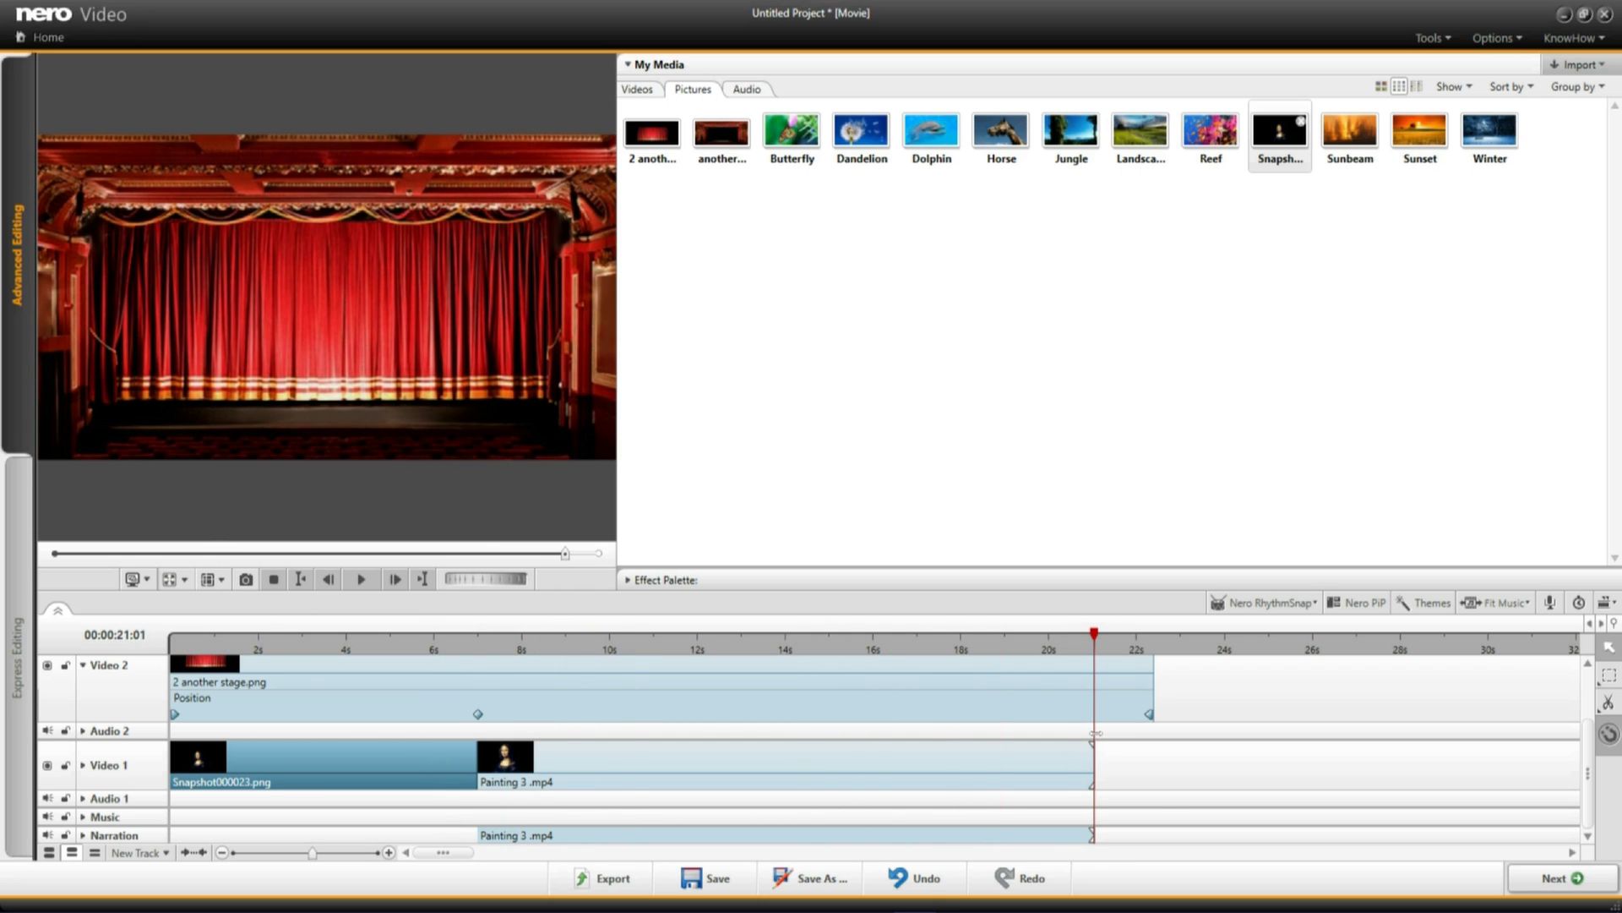
right_click(1150, 770)
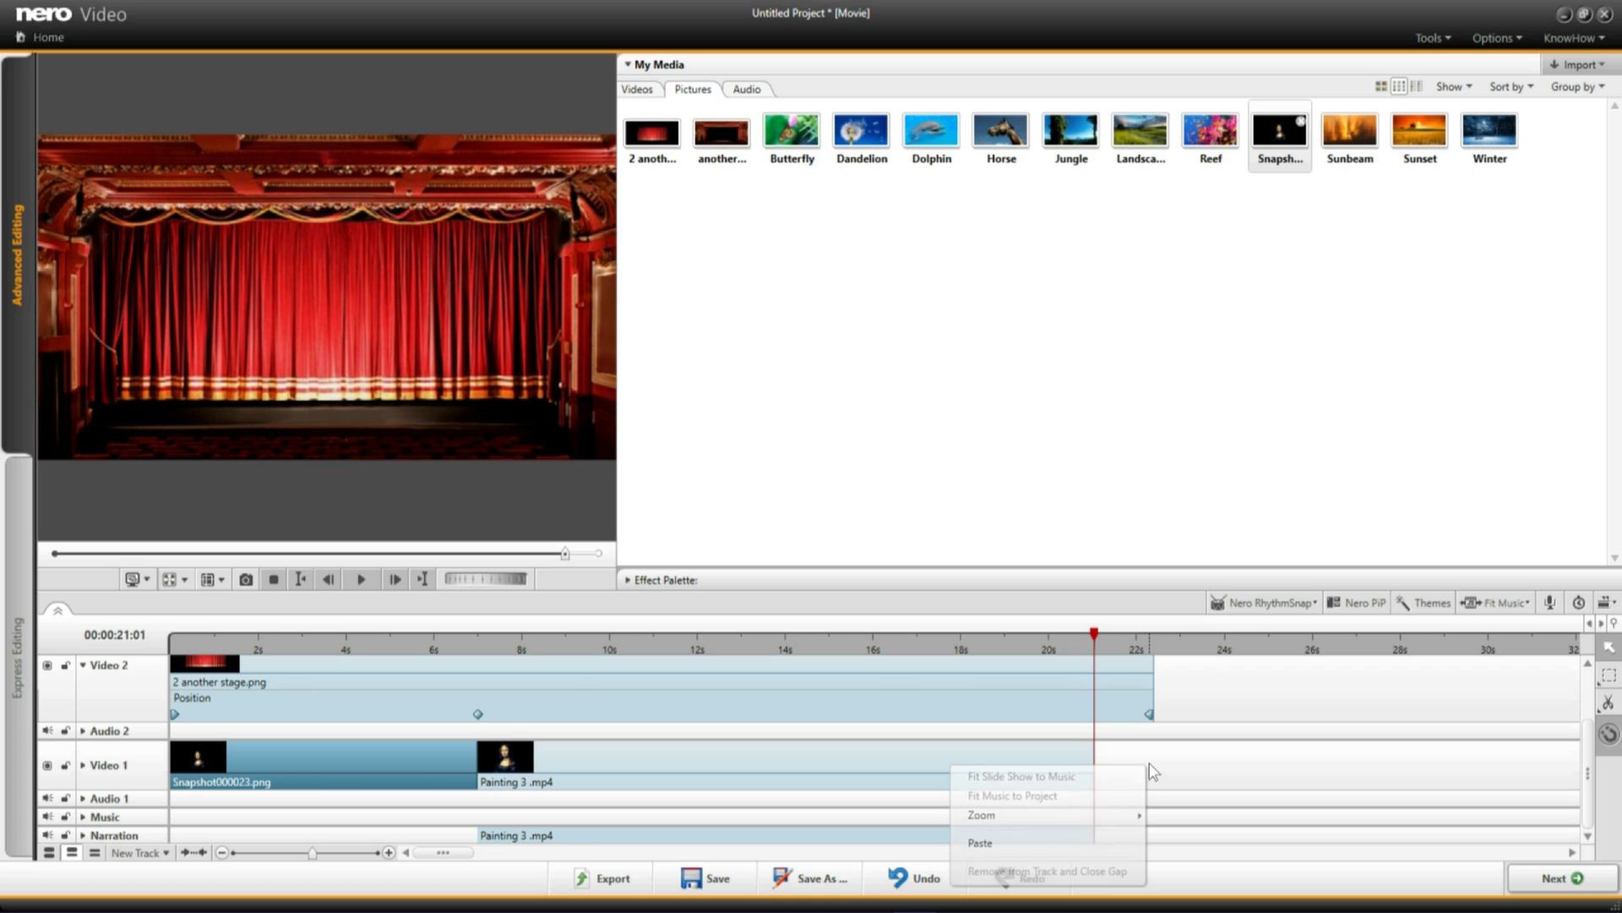
click(1085, 842)
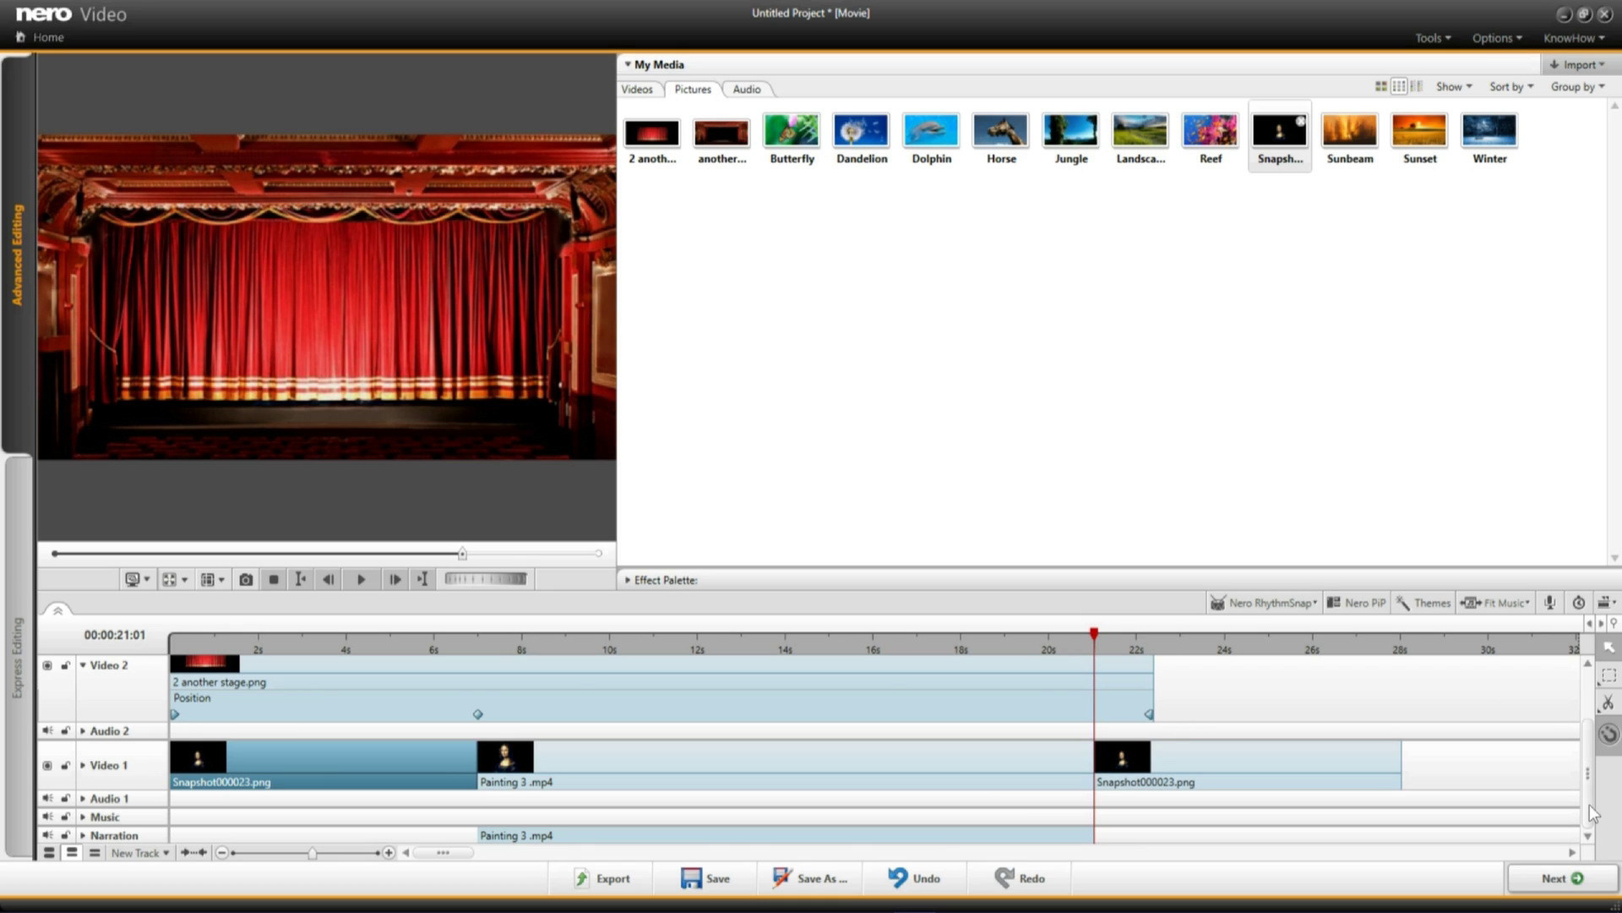
scroll(1337, 757, up, 2)
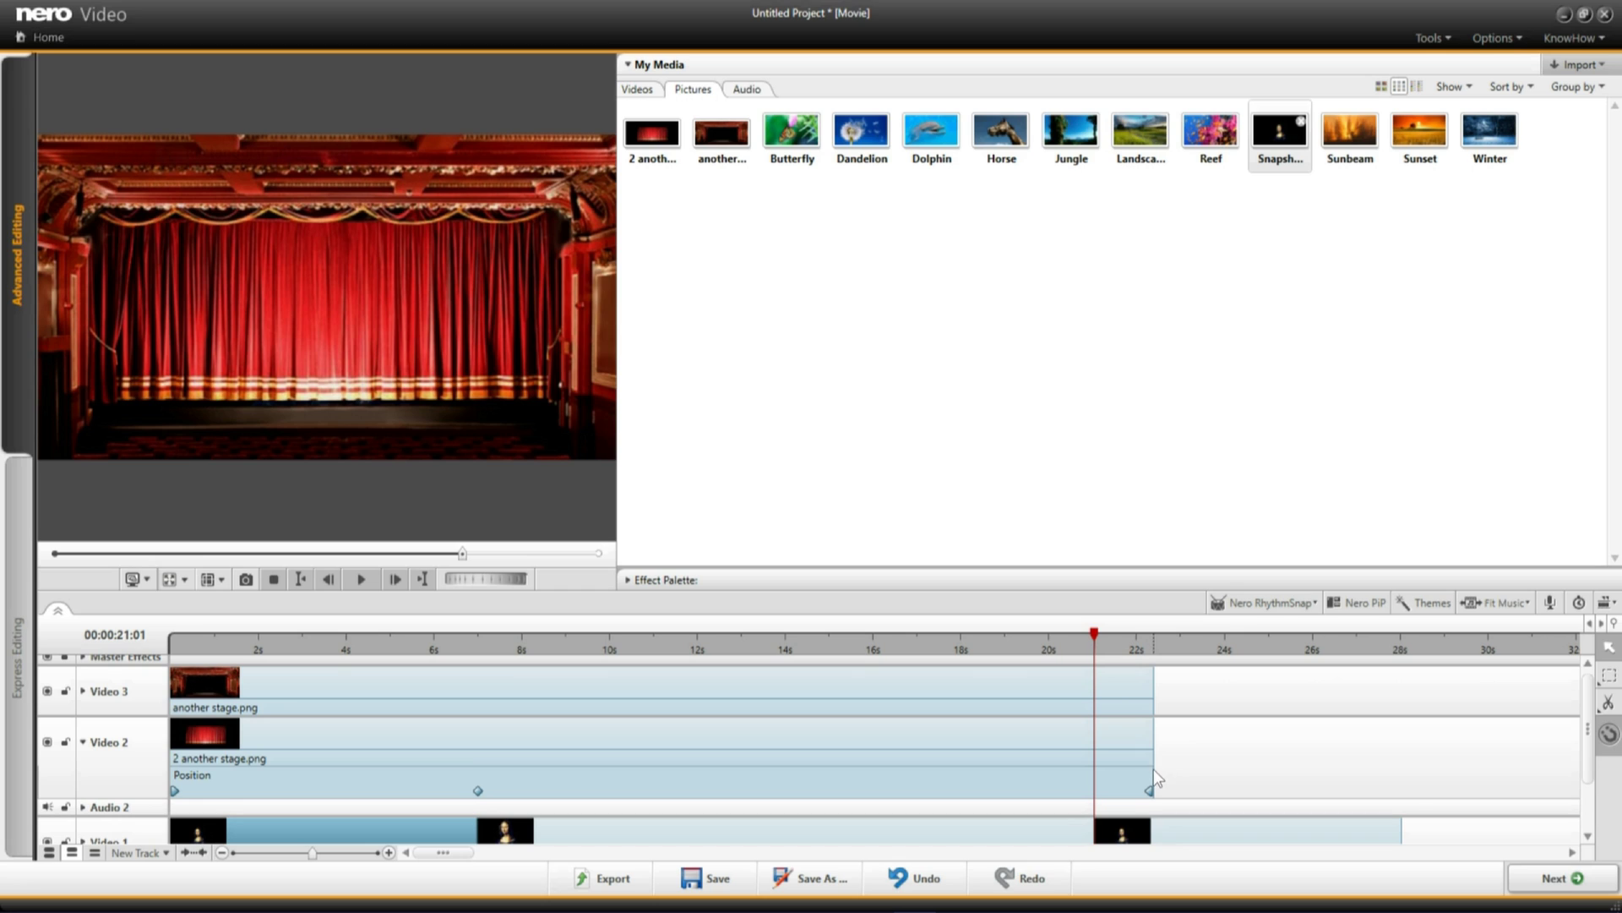
Make the Video 2 and Video 3 stage pictures both end at 28 seconds
drag(1151, 761, 1402, 811)
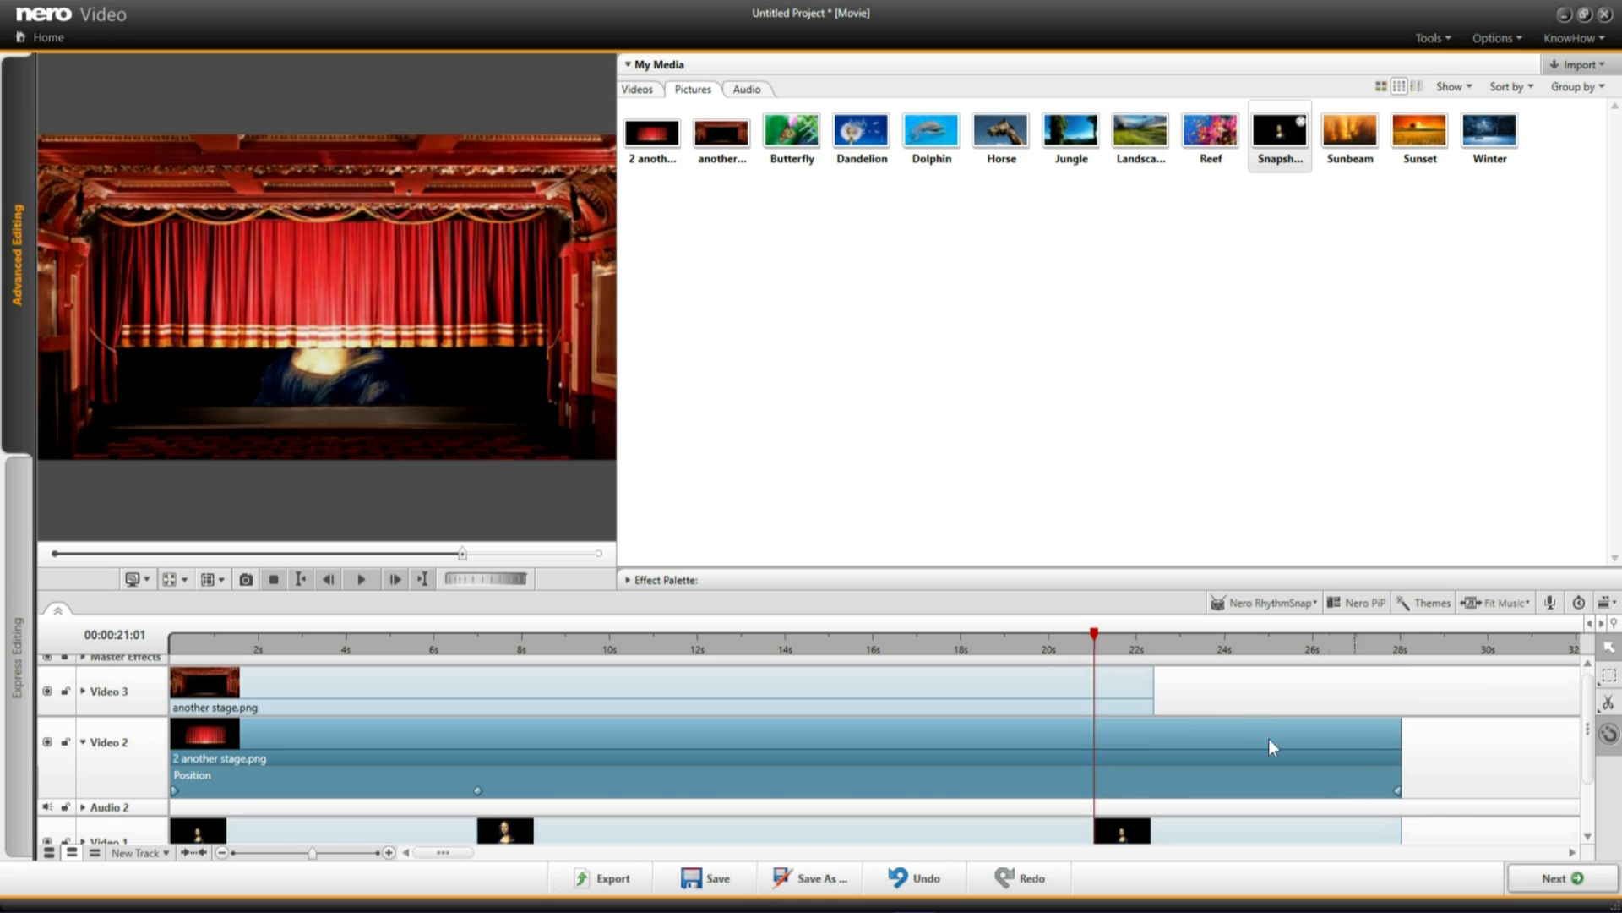
click(1153, 705)
mouse_move(1154, 710)
mouse_down()
mouse_move(1395, 730)
mouse_move(1403, 714)
mouse_up()
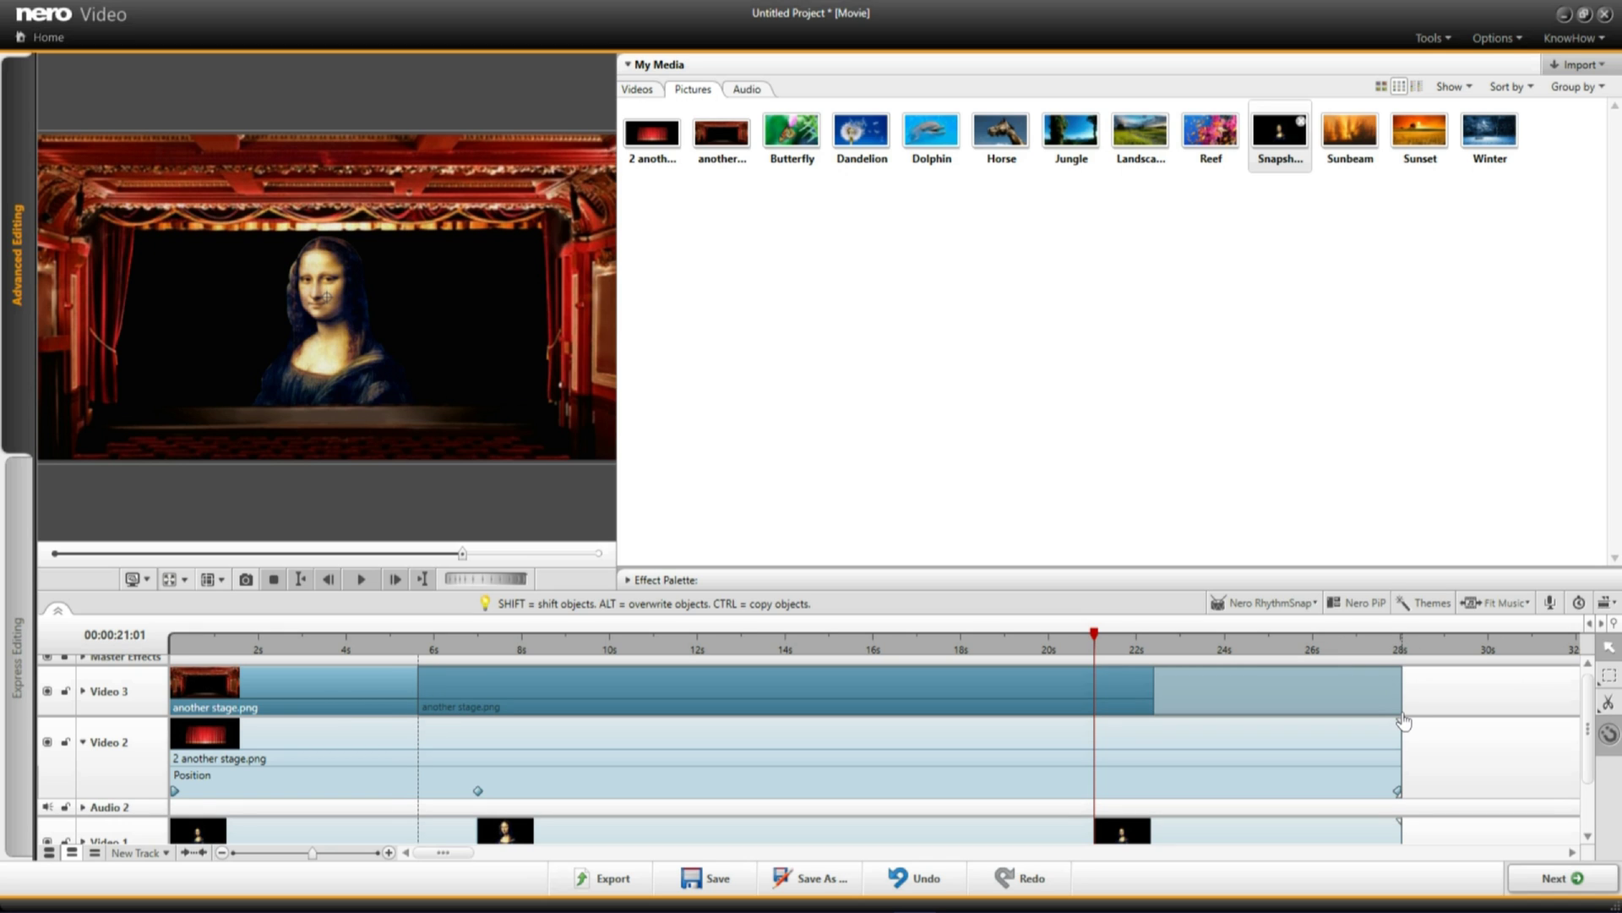
drag(1404, 719, 1403, 719)
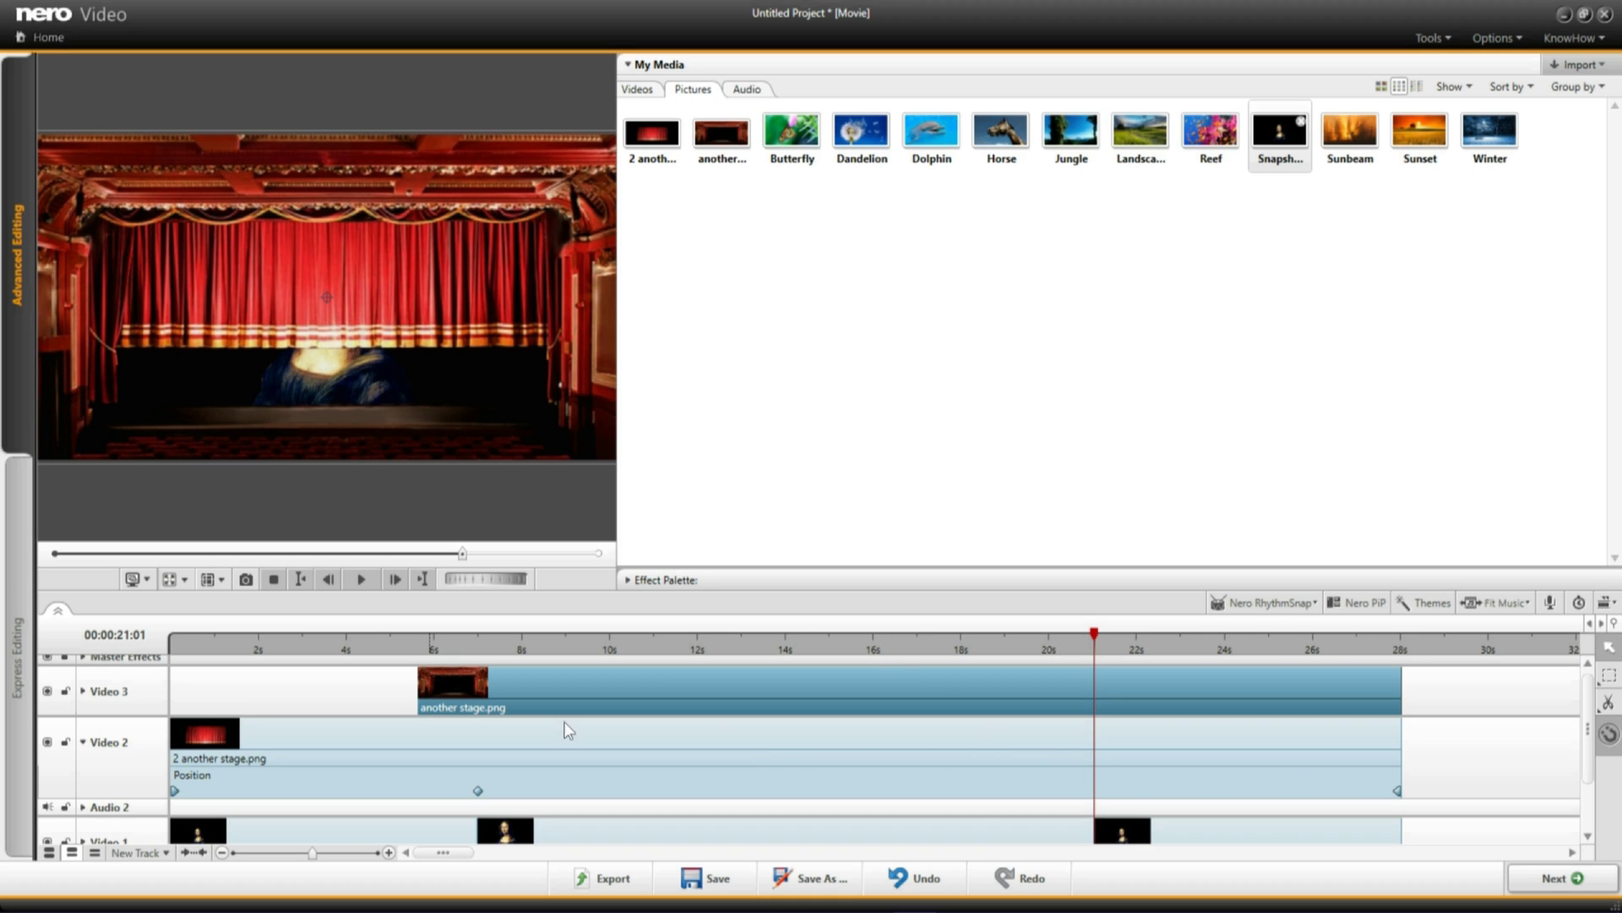
Lift the curtain above the painting around 21 seconds and play back to check
click(777, 748)
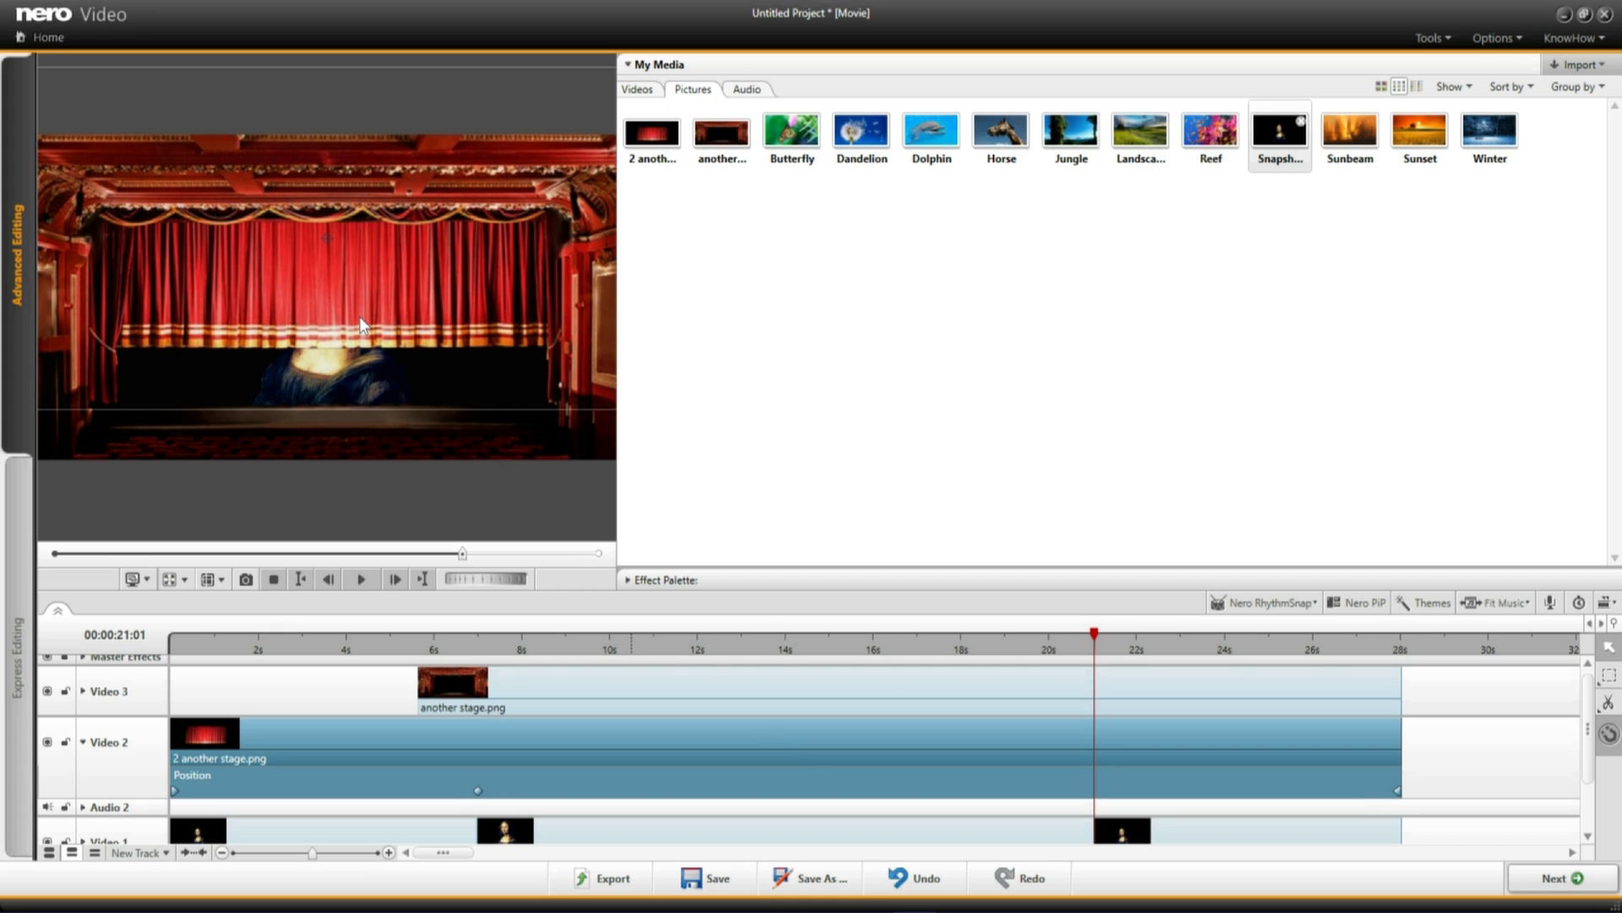
drag(359, 316, 358, 168)
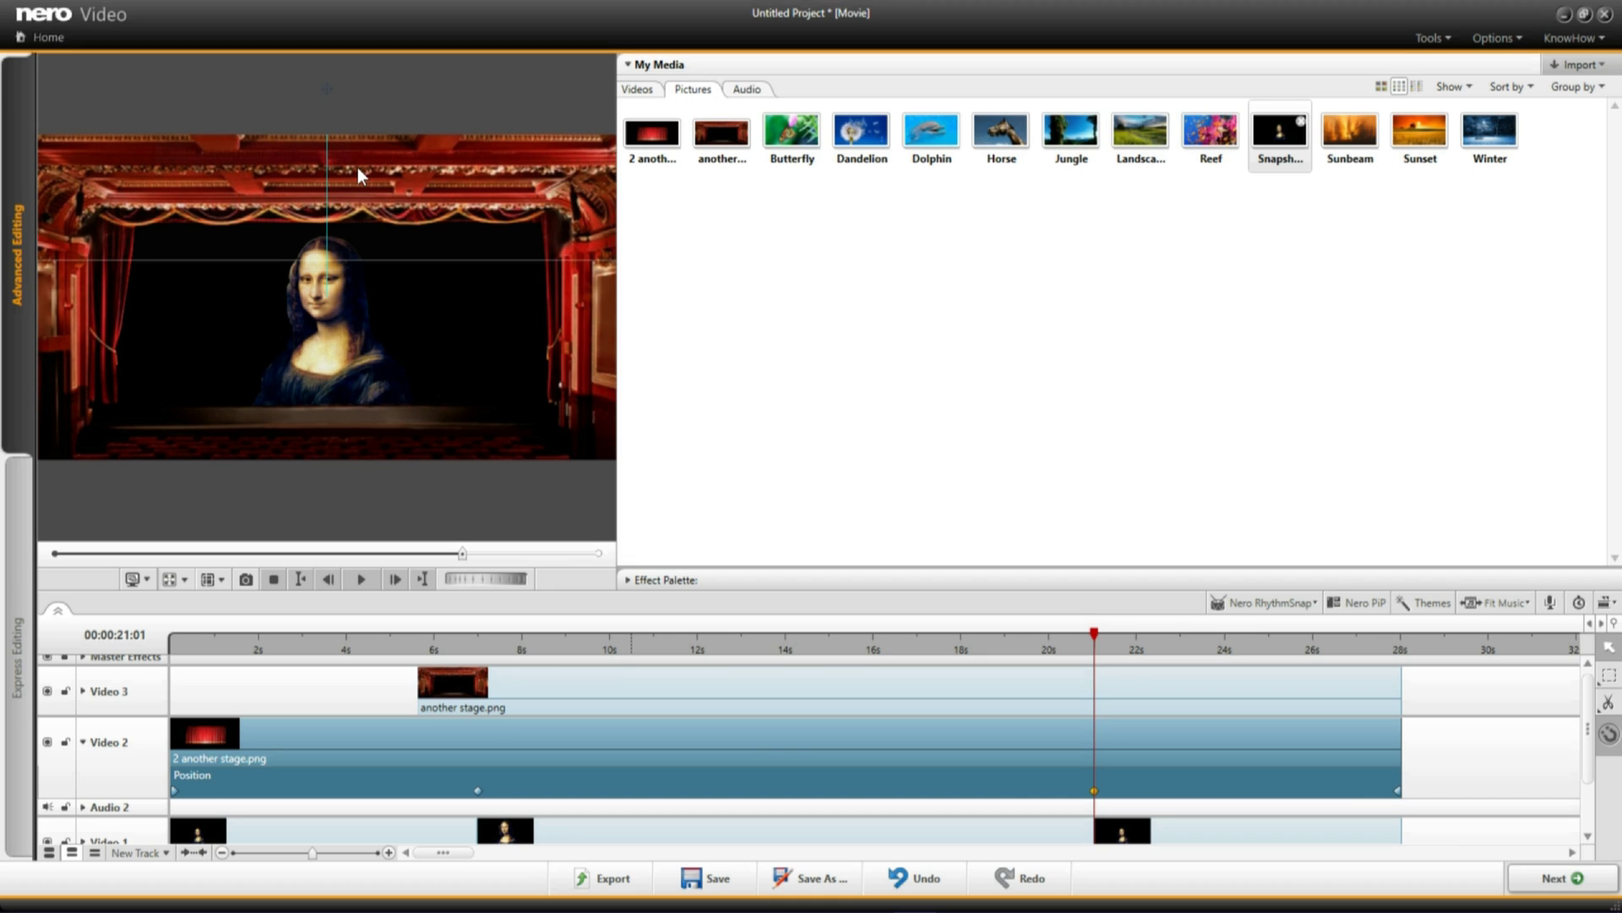
drag(357, 169, 358, 168)
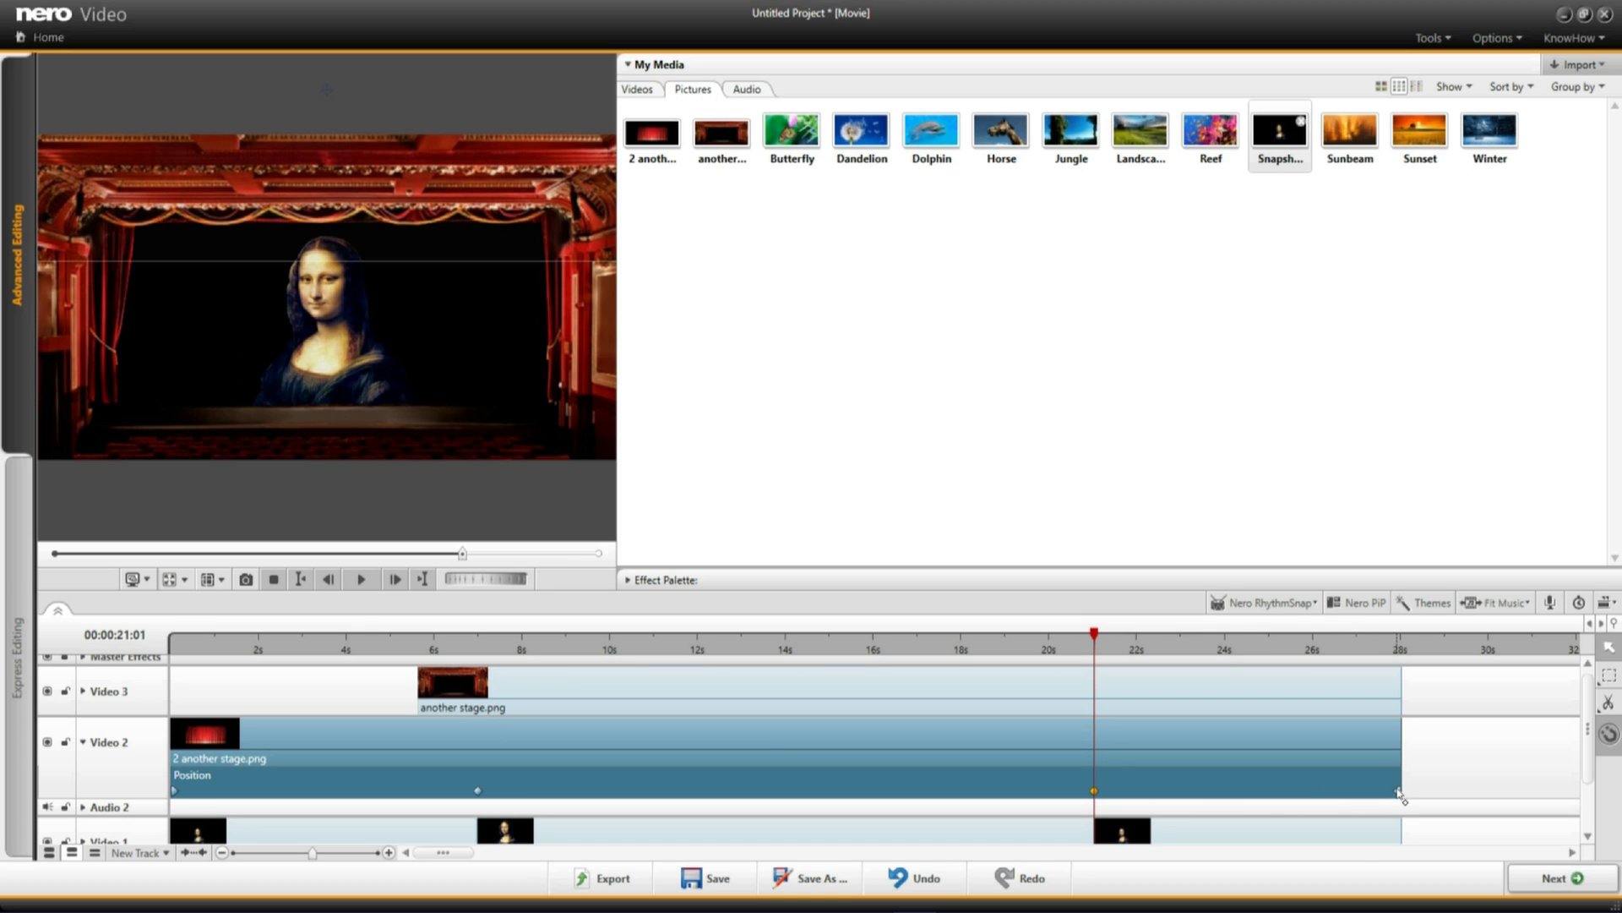
click(359, 580)
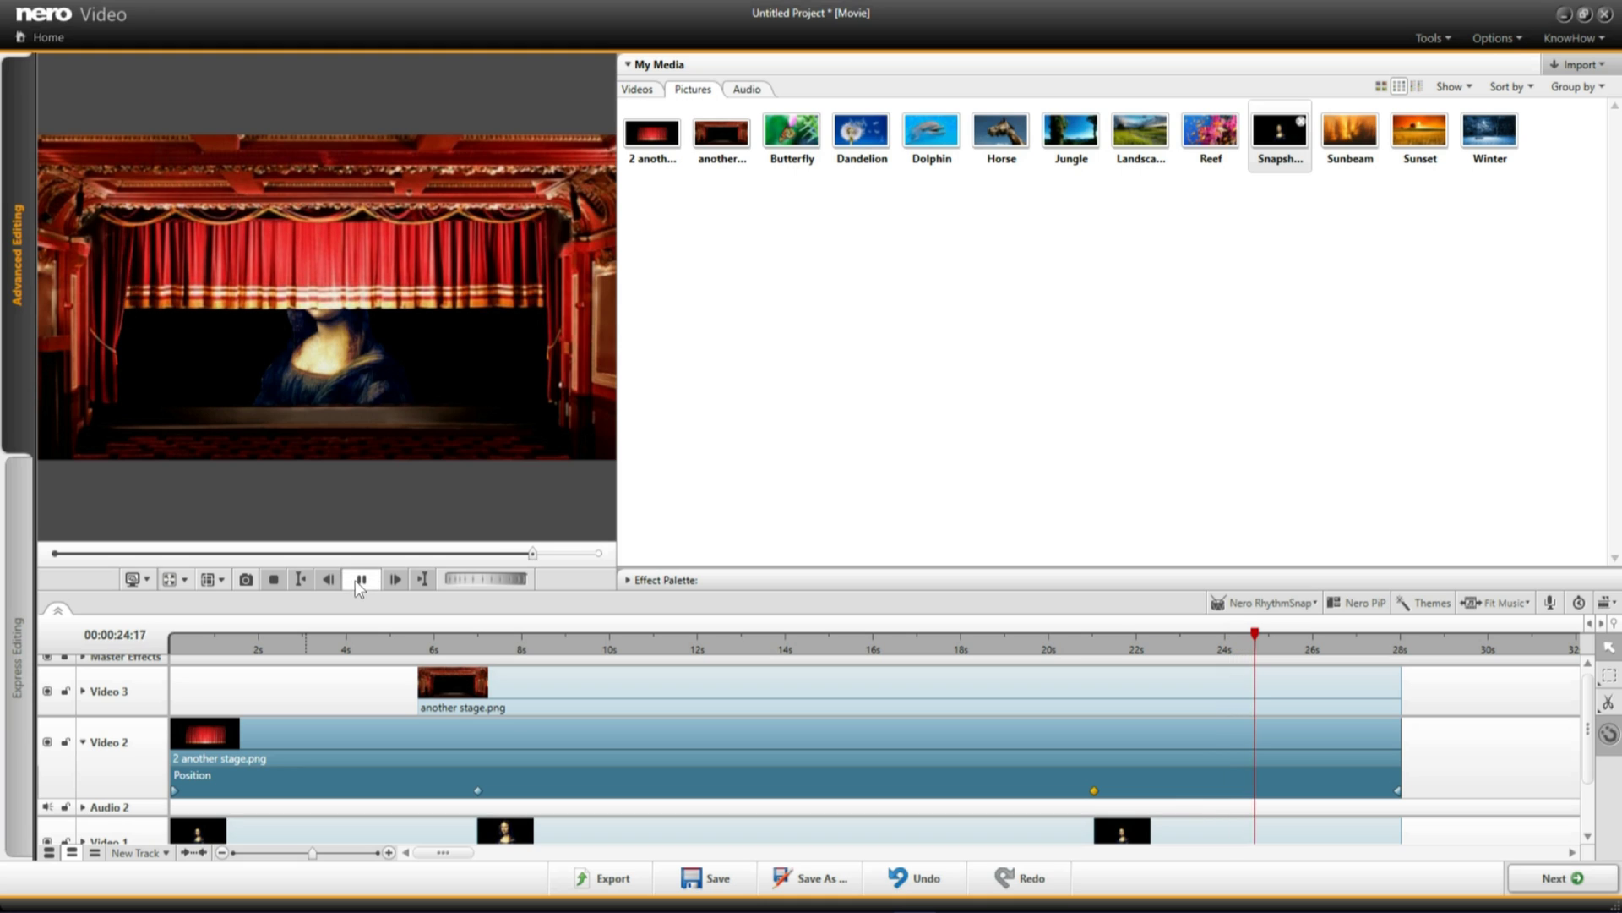
click(355, 580)
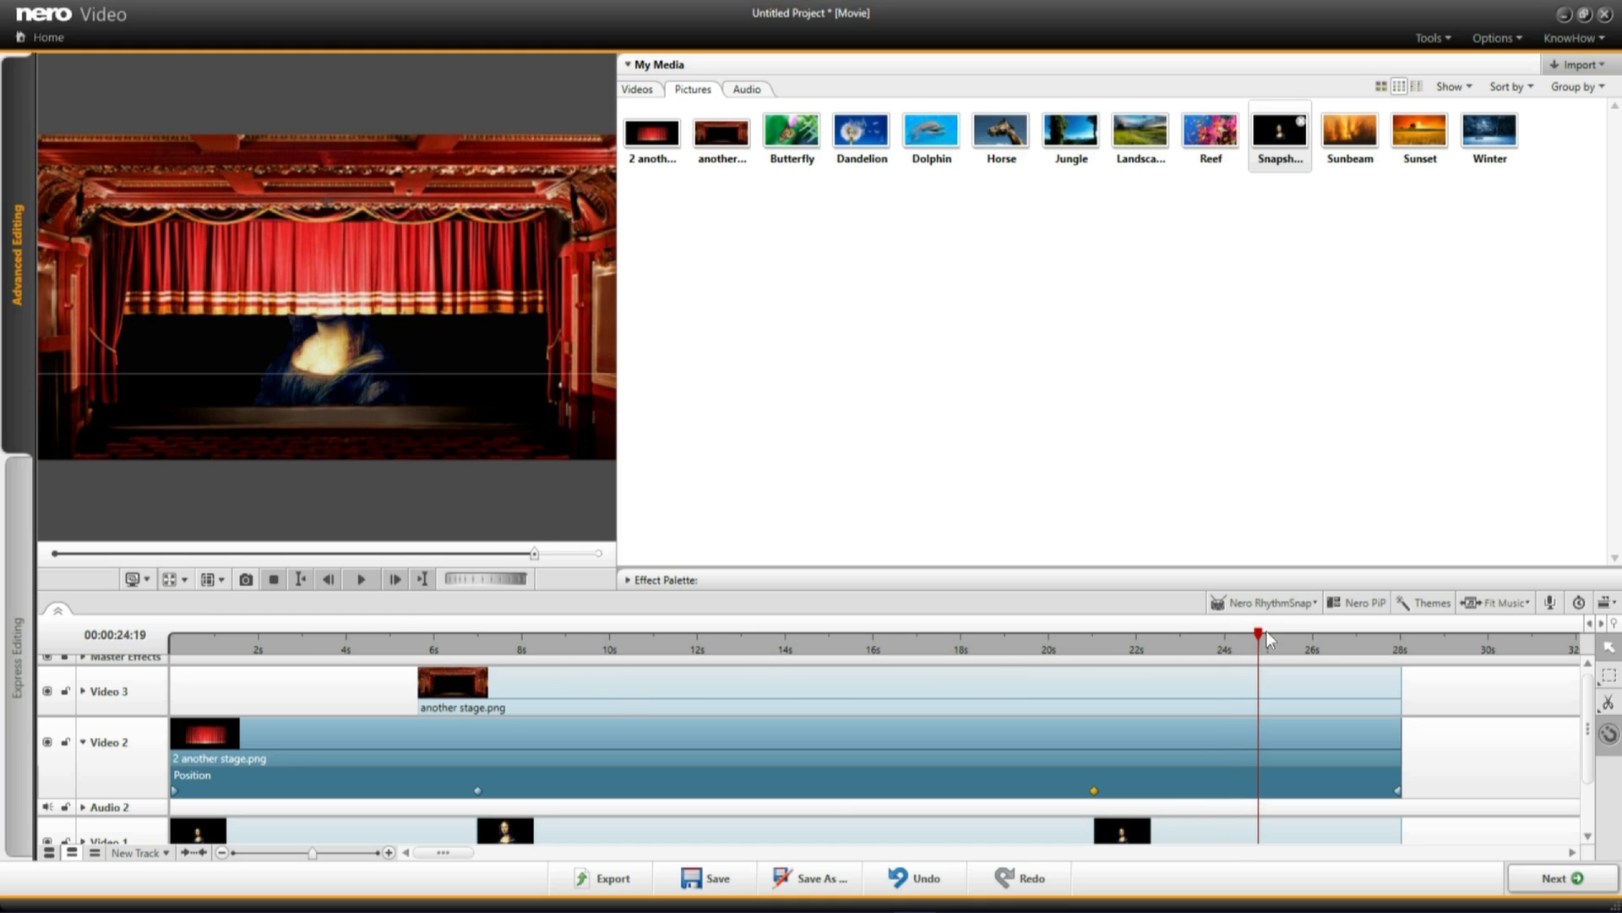
drag(1259, 635, 169, 635)
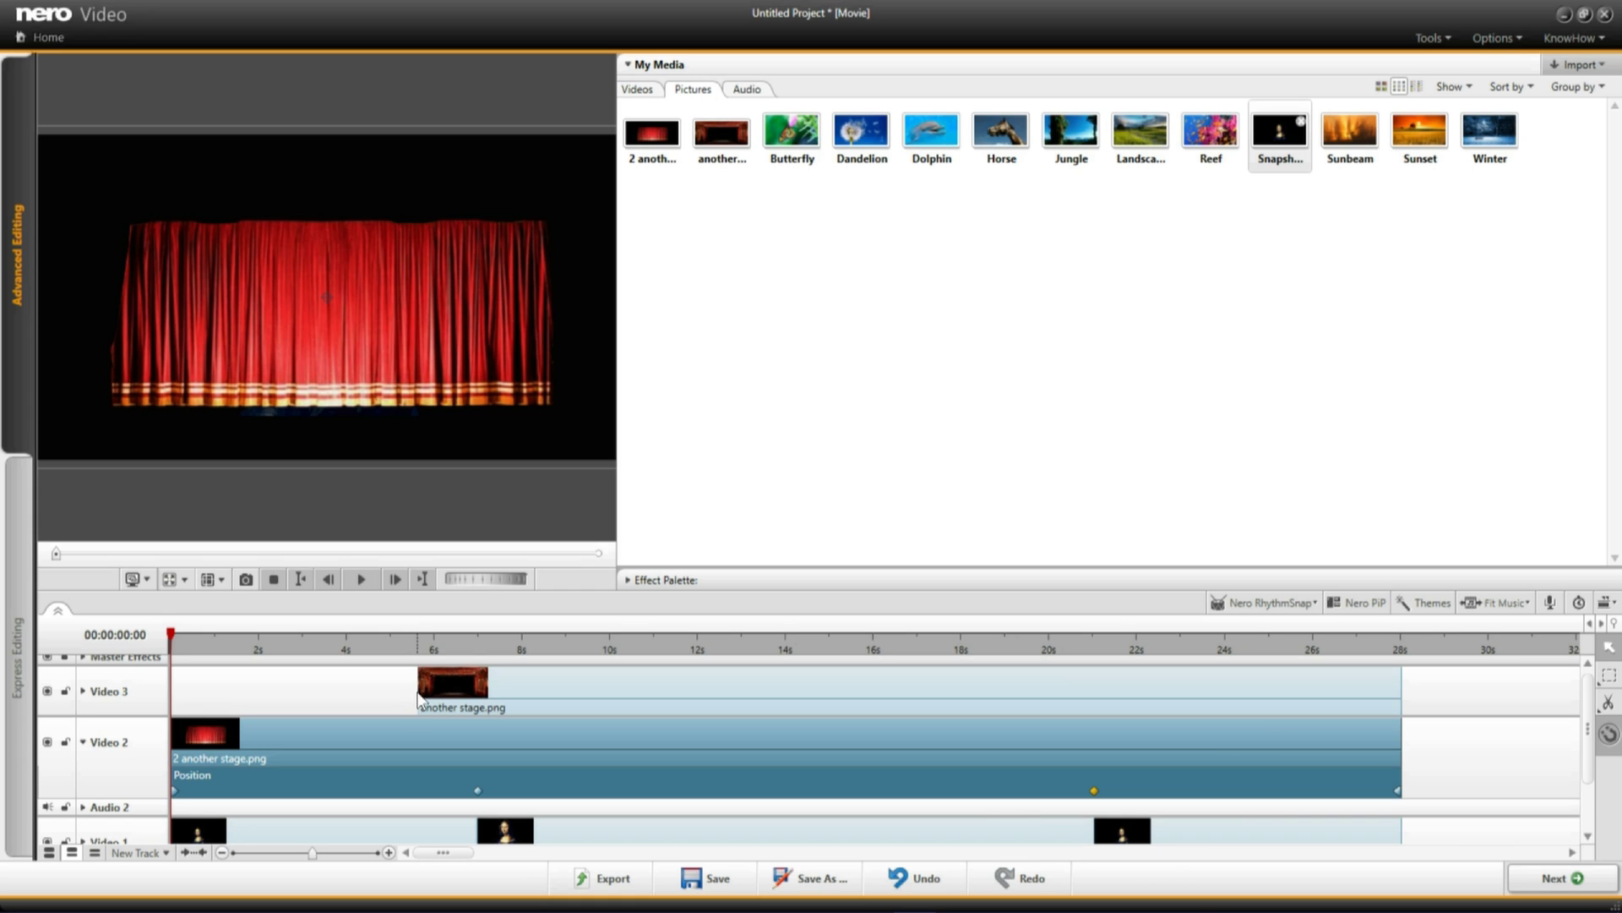
Extend the Video 3 stage picture back to 0:00 and play the movie from the start
click(420, 688)
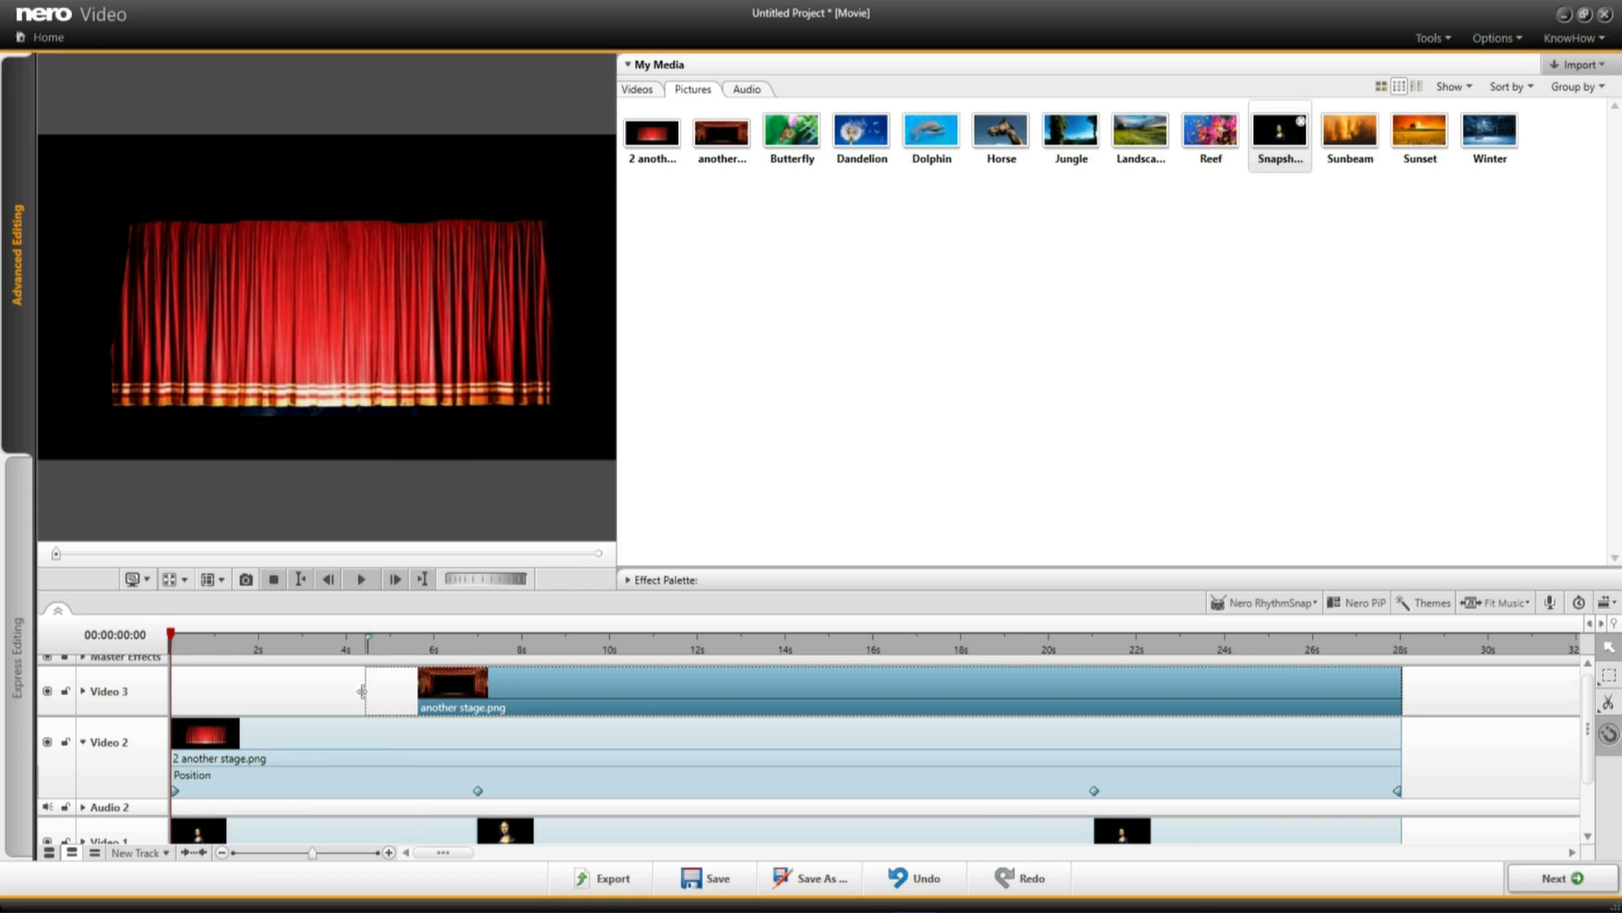
drag(129, 707, 132, 711)
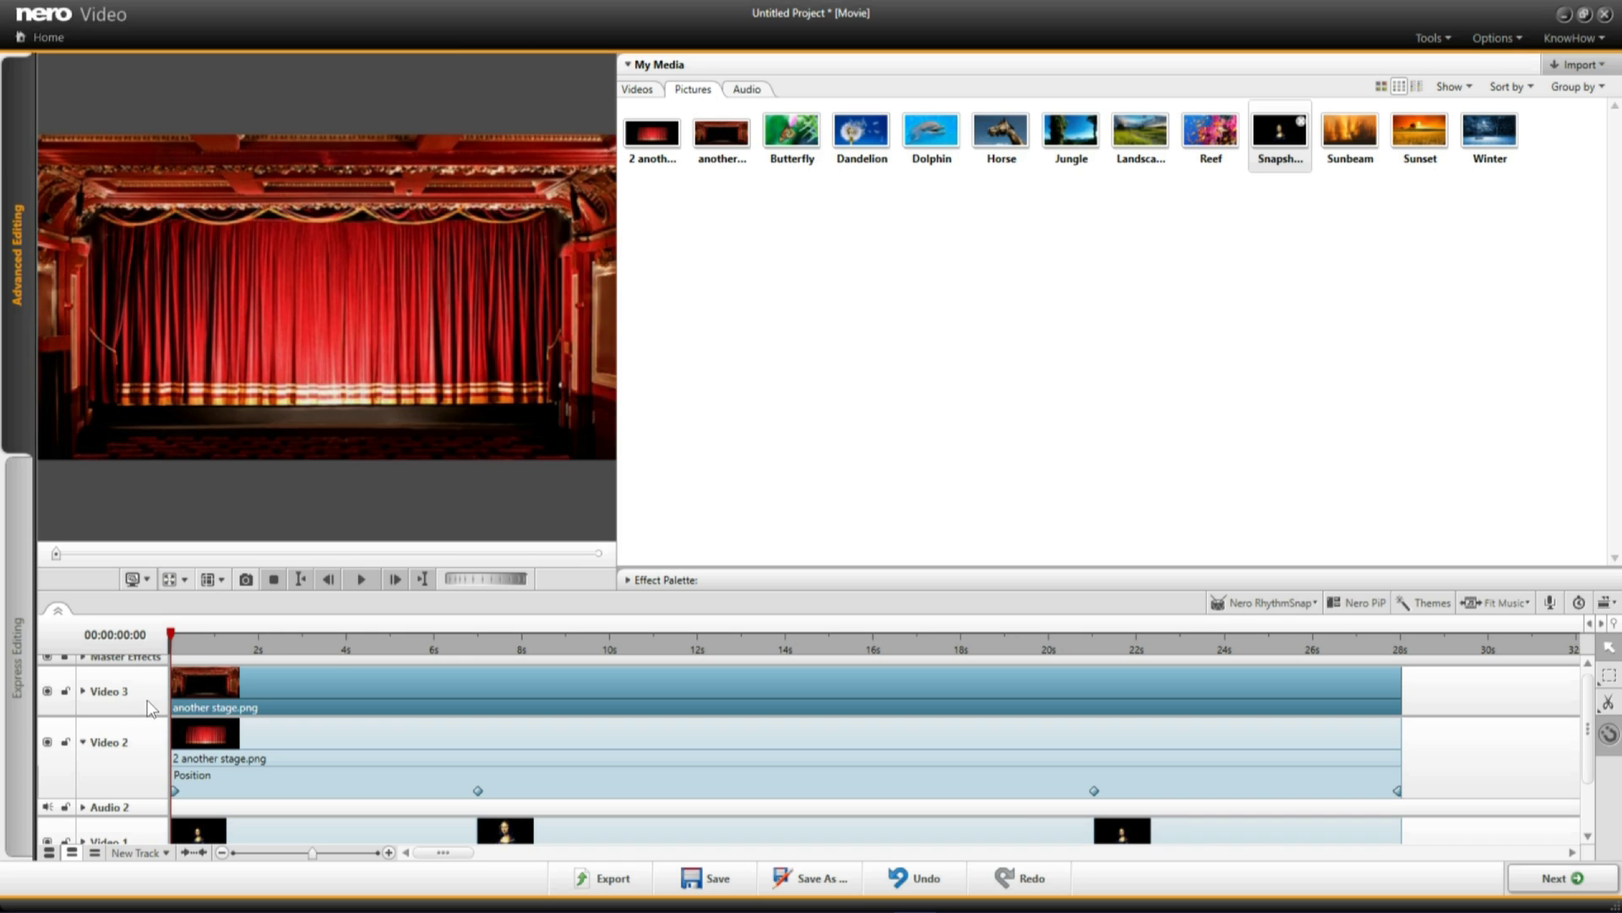
click(364, 579)
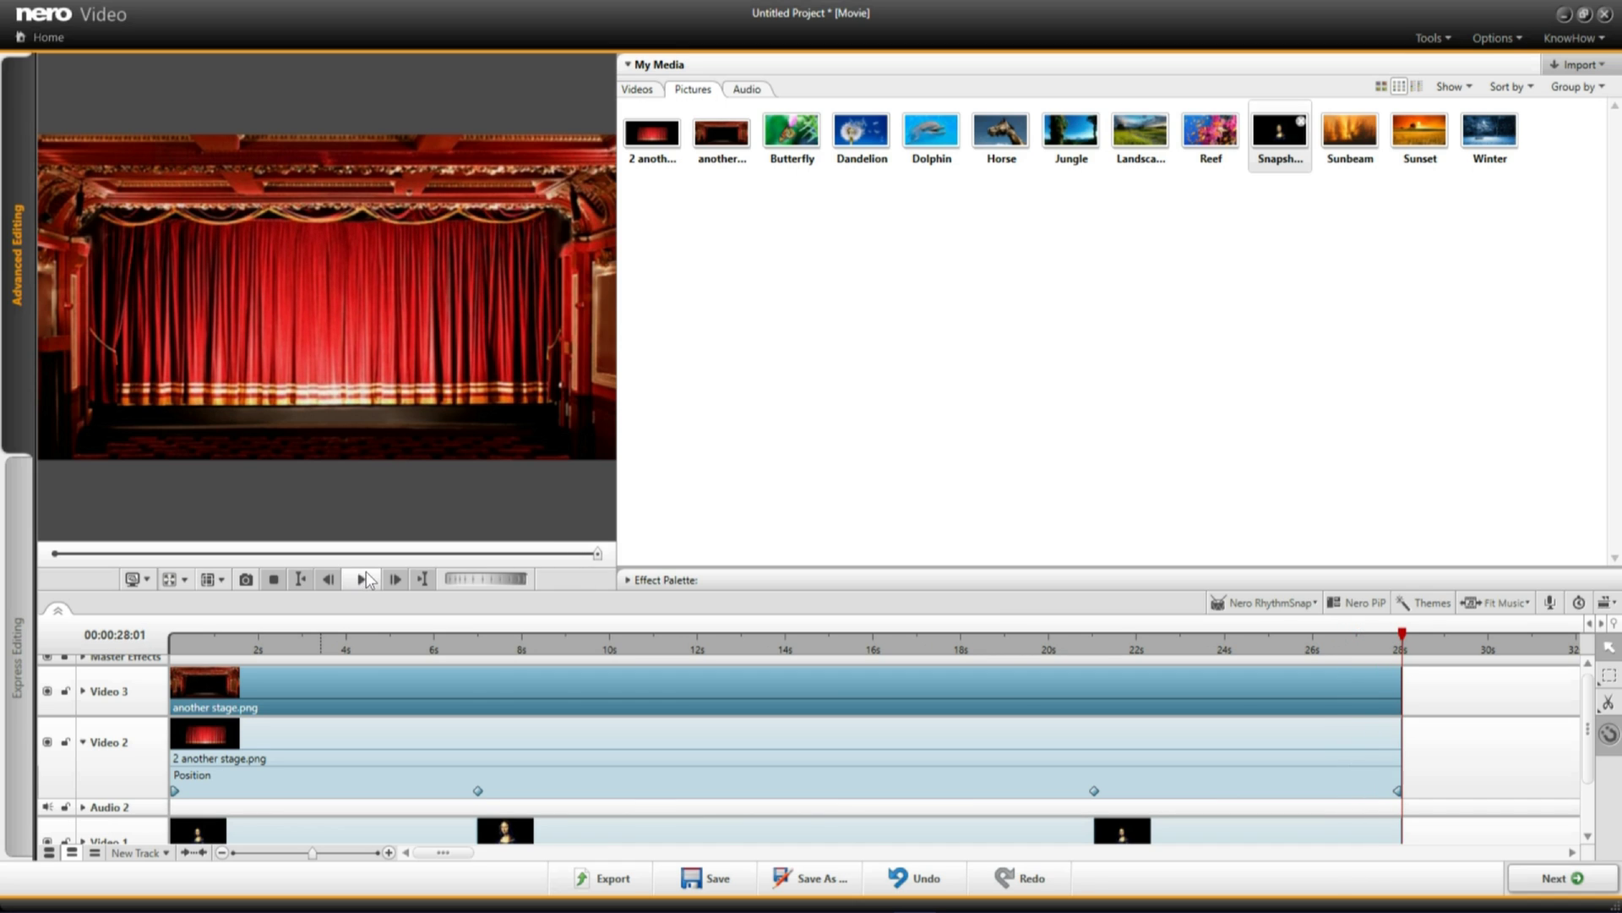
Drop the Airplane seamless music from the Audio library onto the Music track, spanning 28 seconds
click(750, 91)
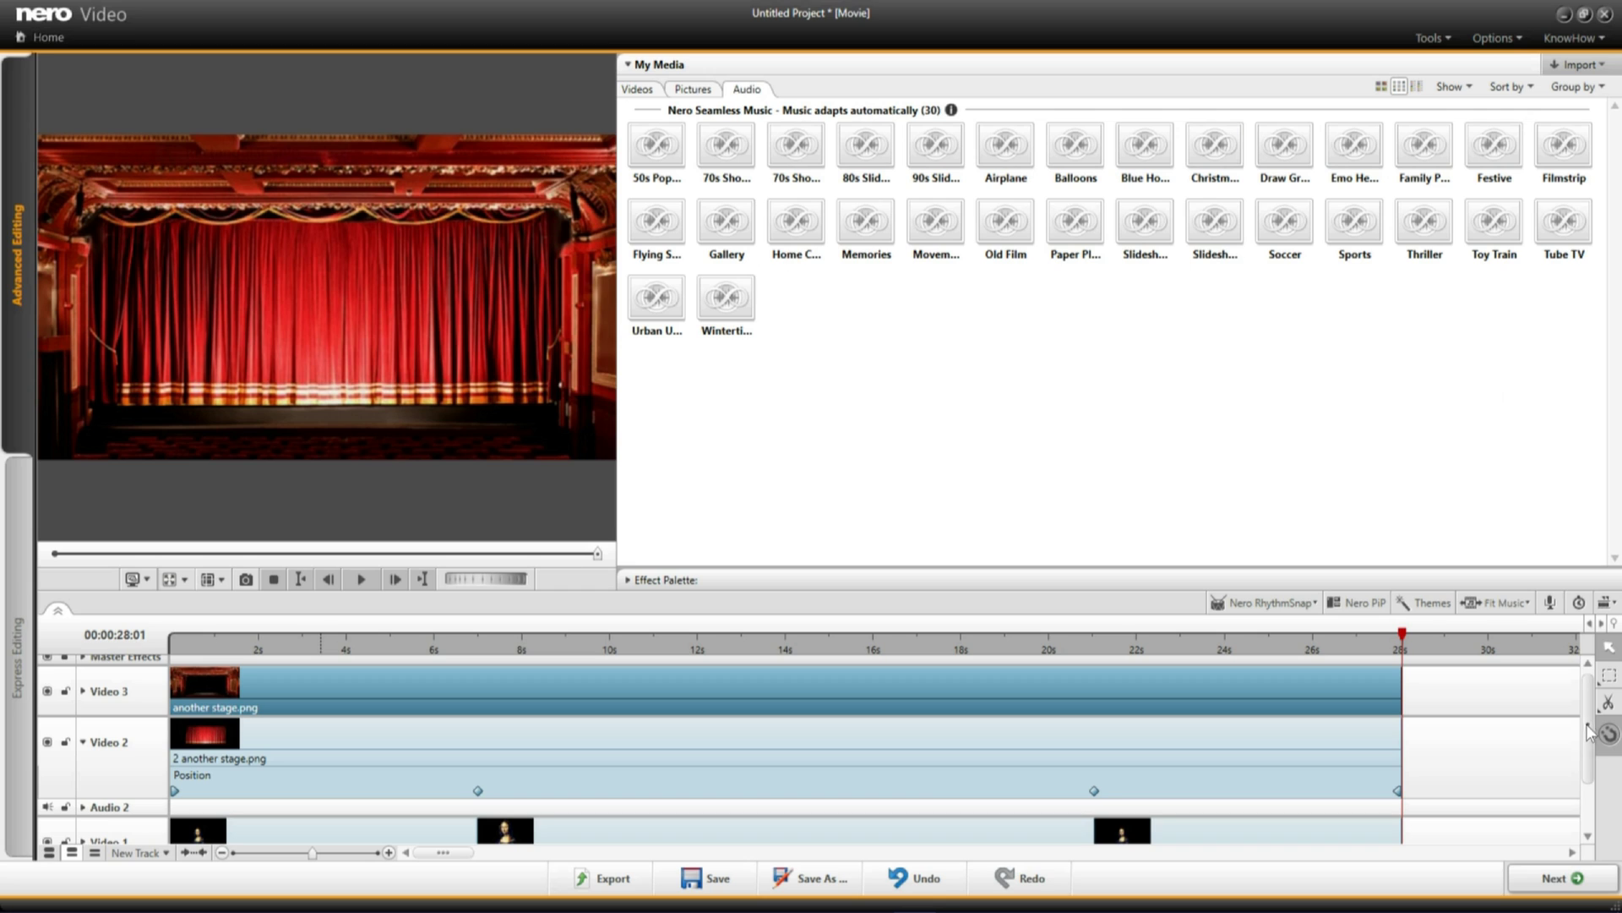
drag(1592, 725, 1598, 804)
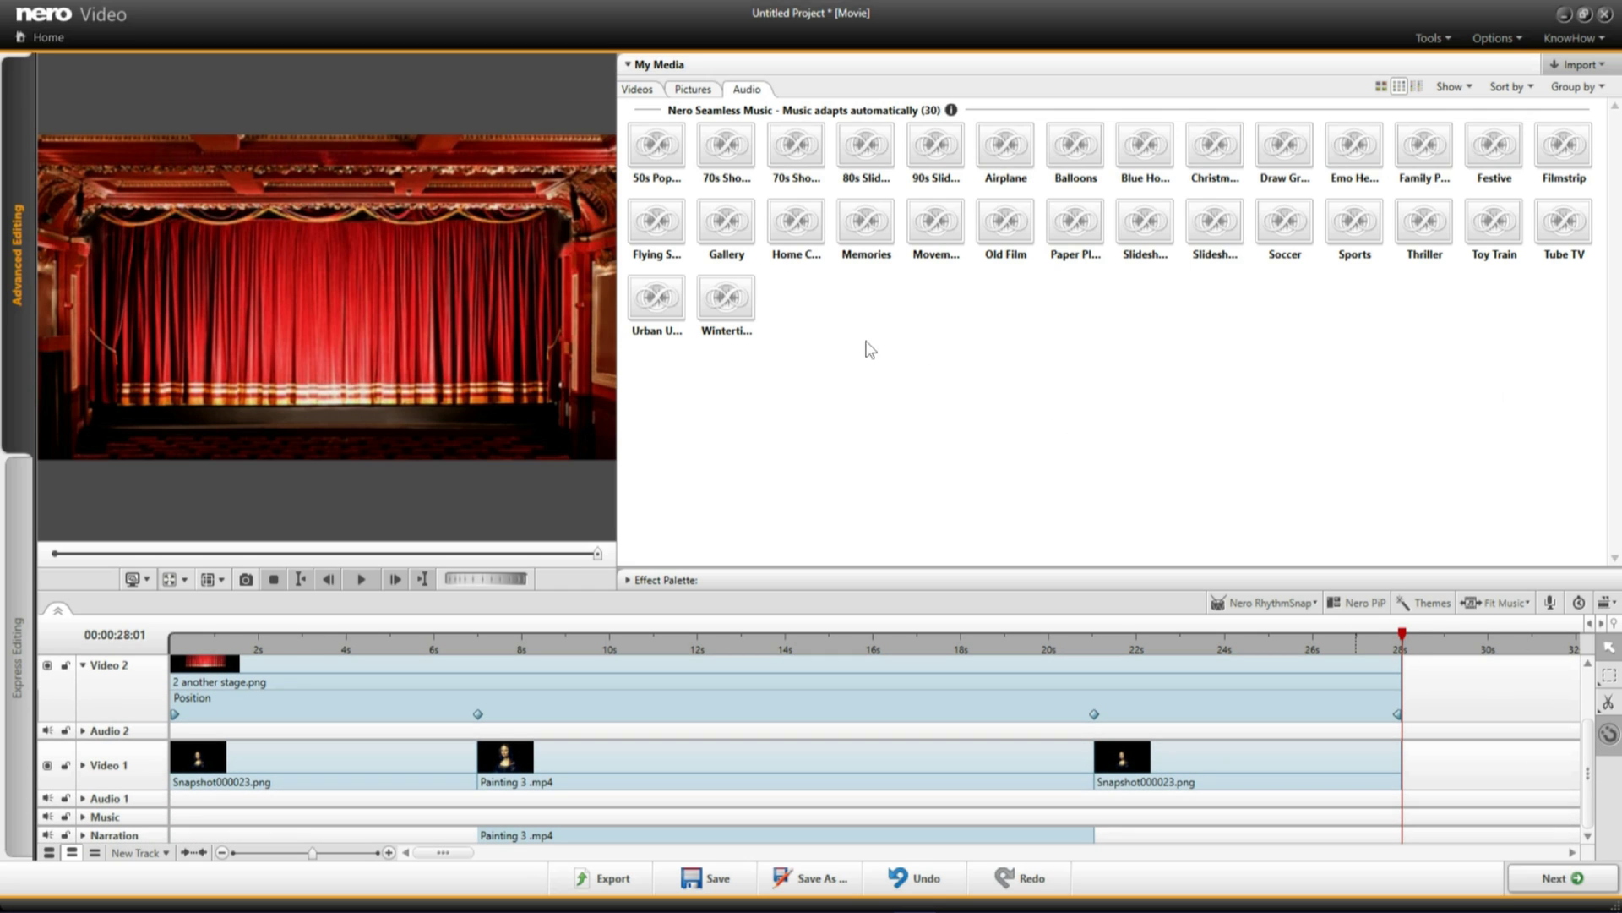
click(1010, 151)
drag(1010, 152, 843, 605)
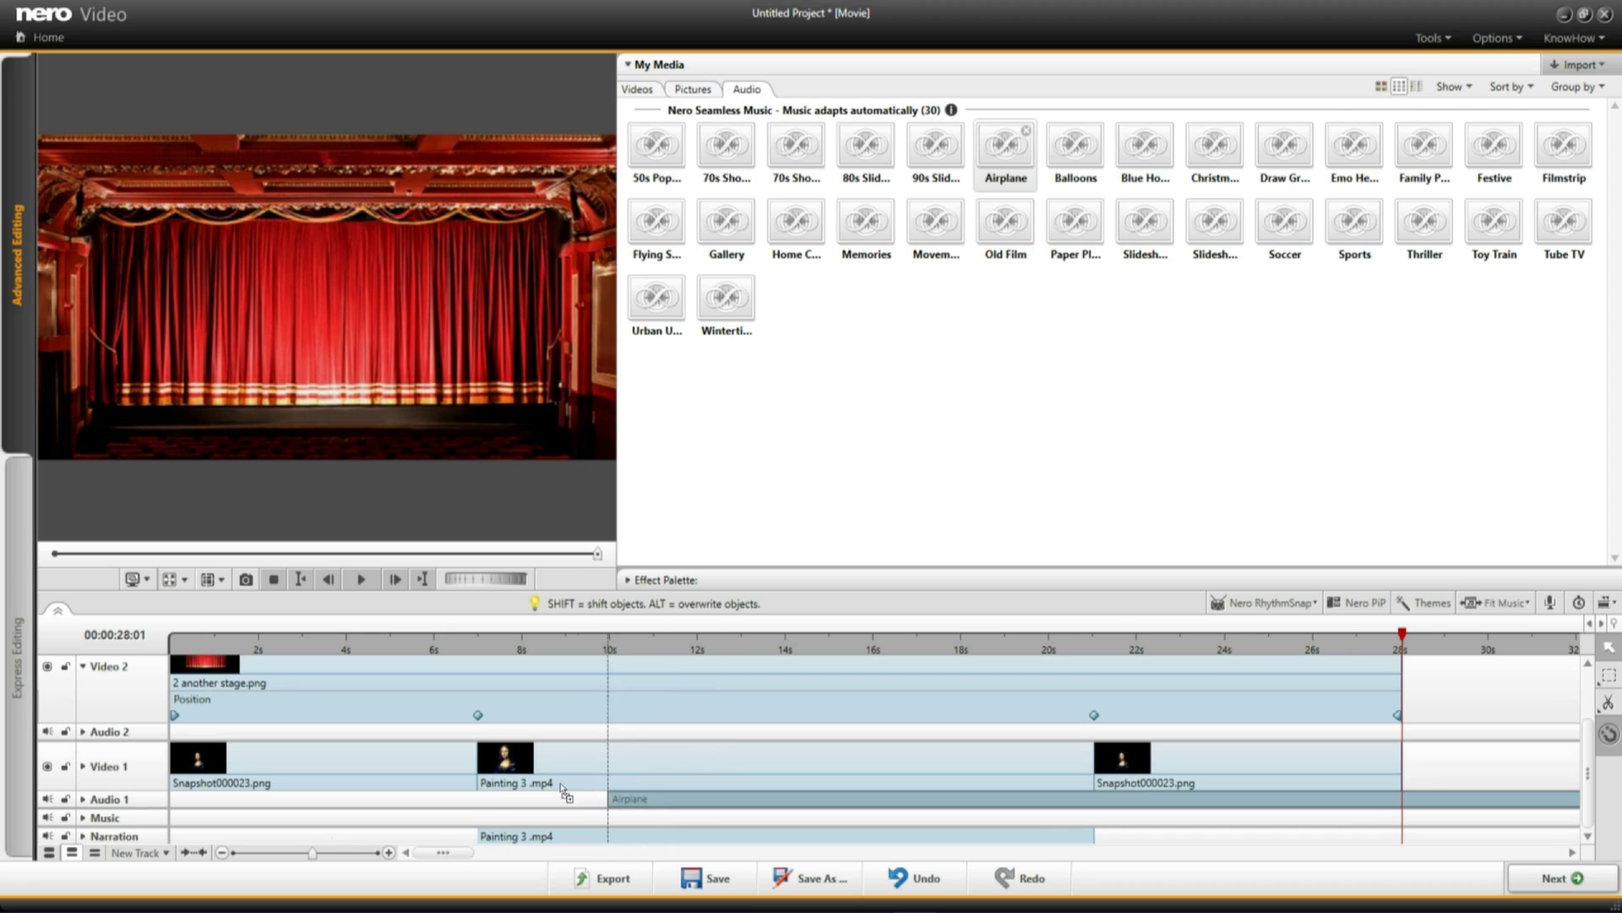
drag(843, 605, 143, 808)
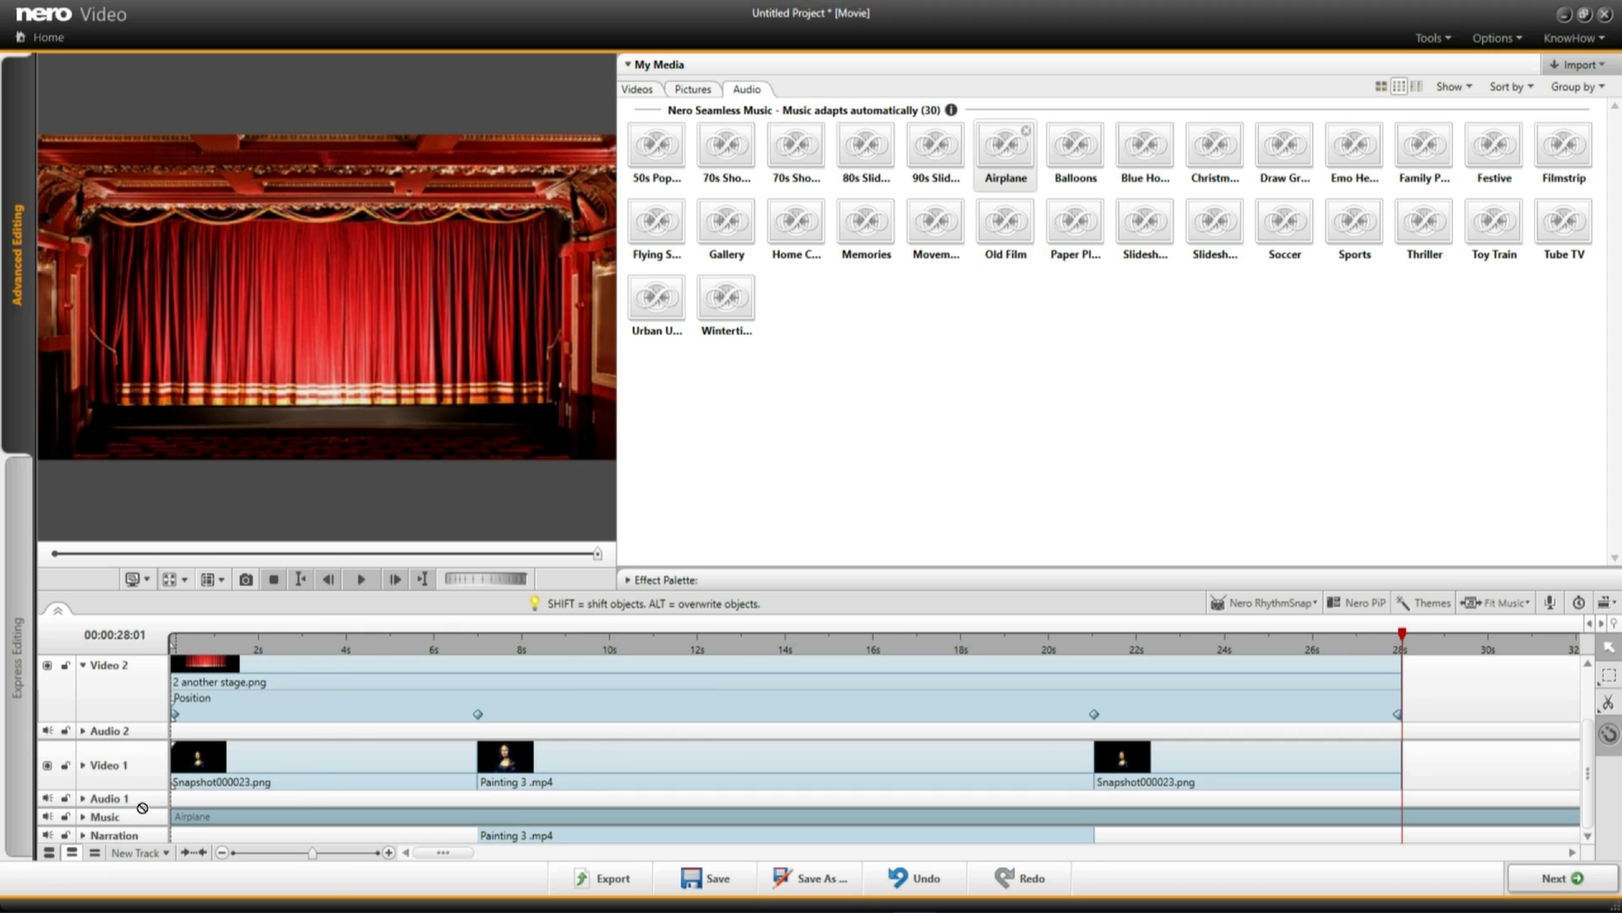
drag(143, 807, 141, 808)
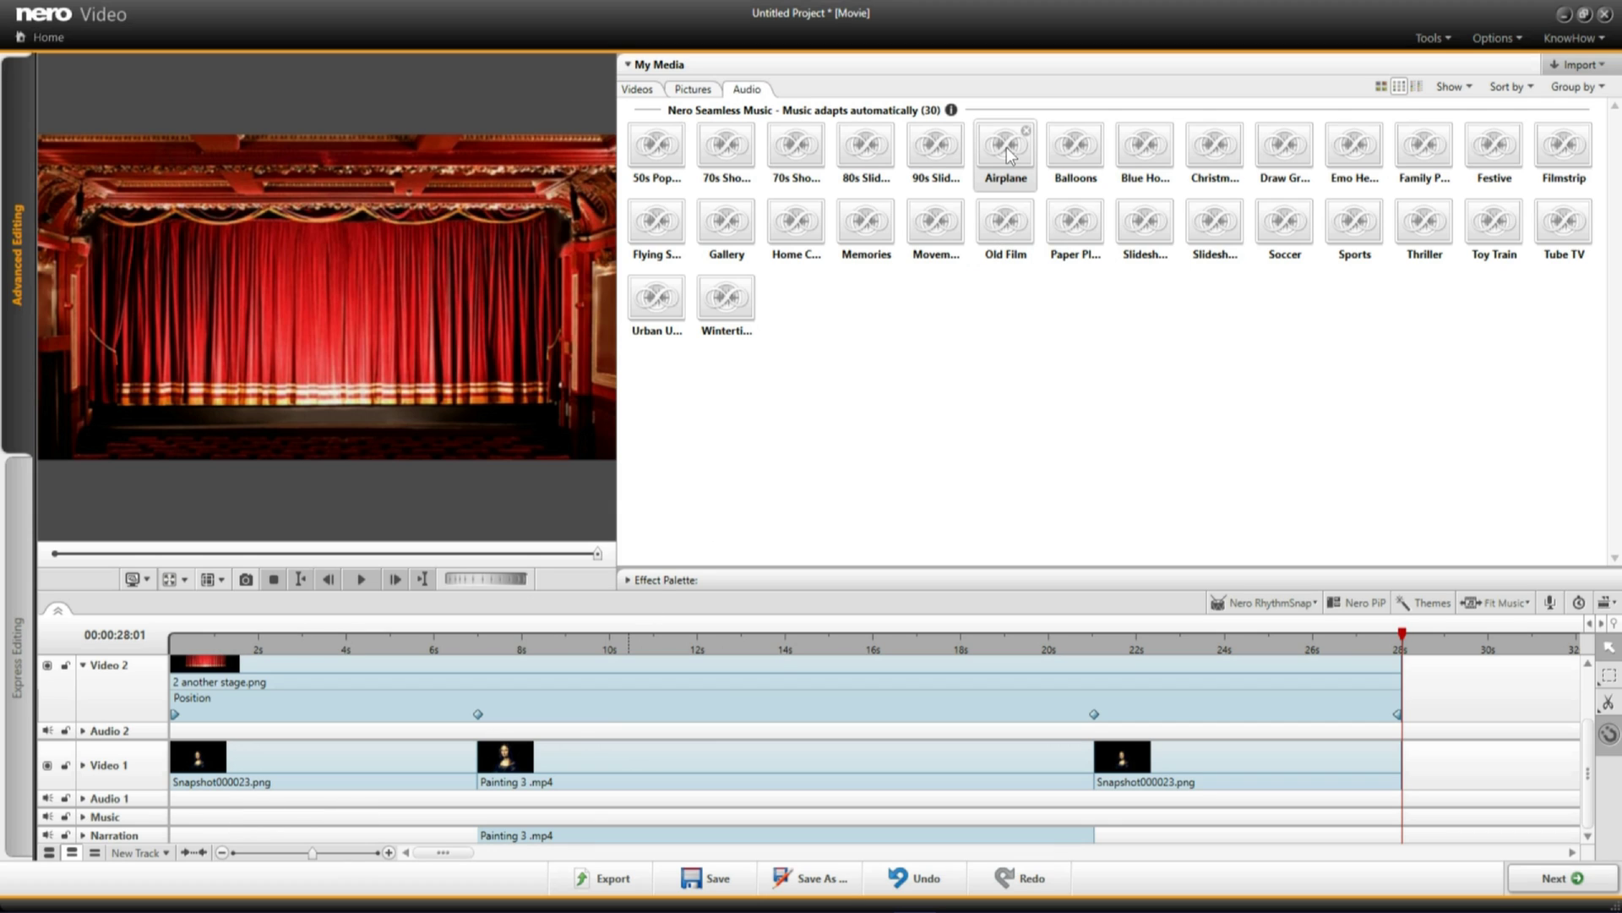
drag(1008, 153, 135, 825)
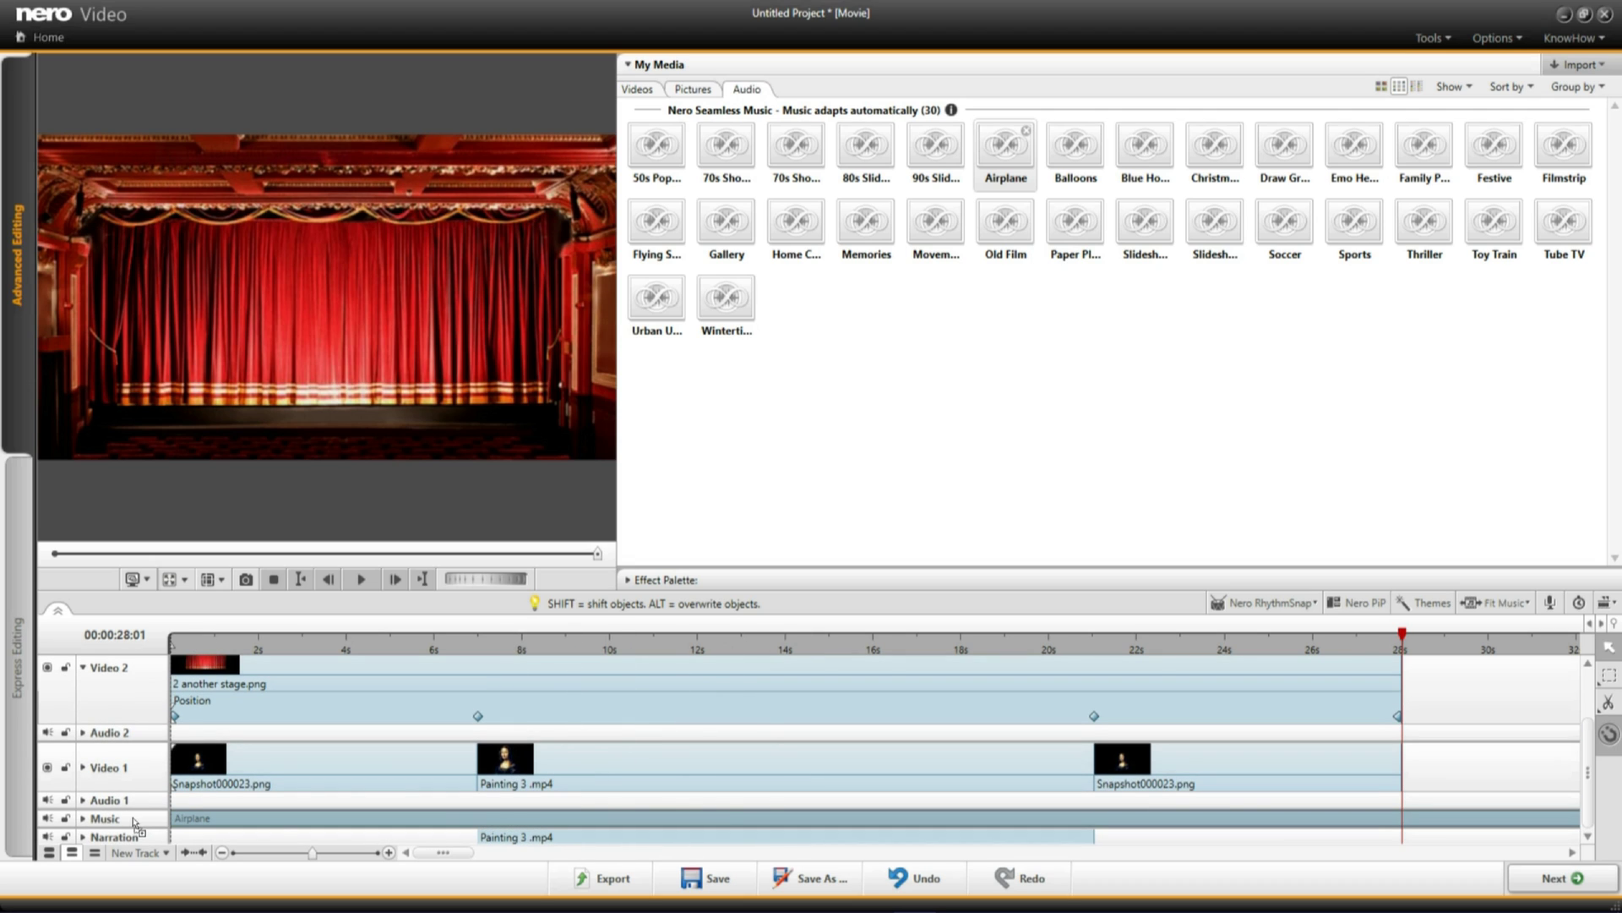
drag(135, 824, 136, 824)
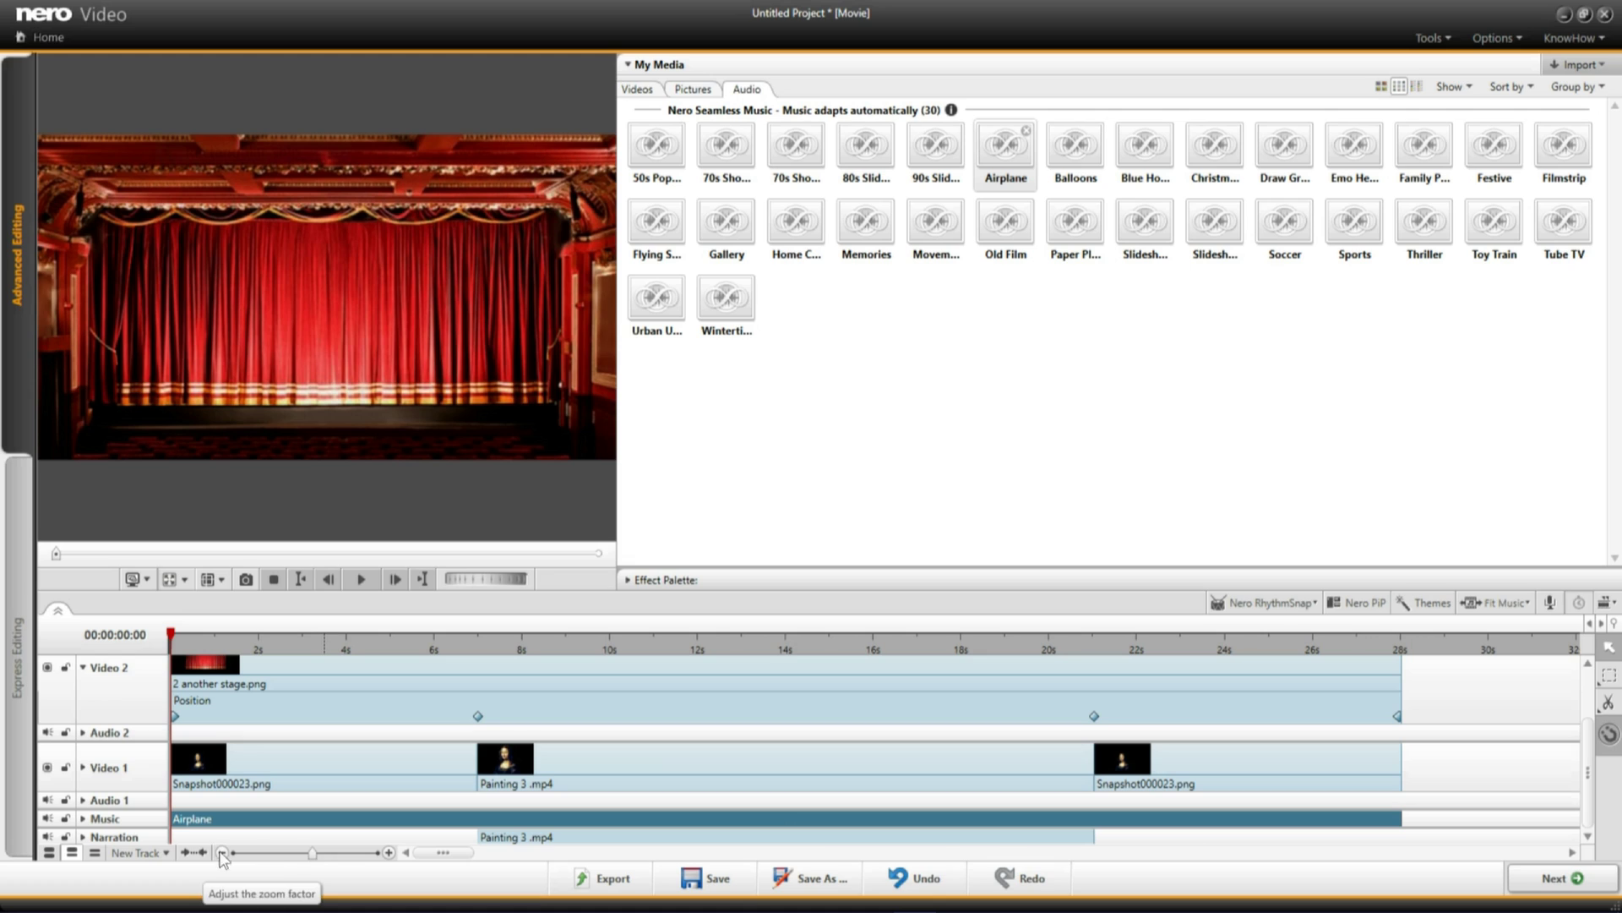
Enlarge the timeline tracks to show the music waveform and park the playhead at 00:00:07:00
click(48, 853)
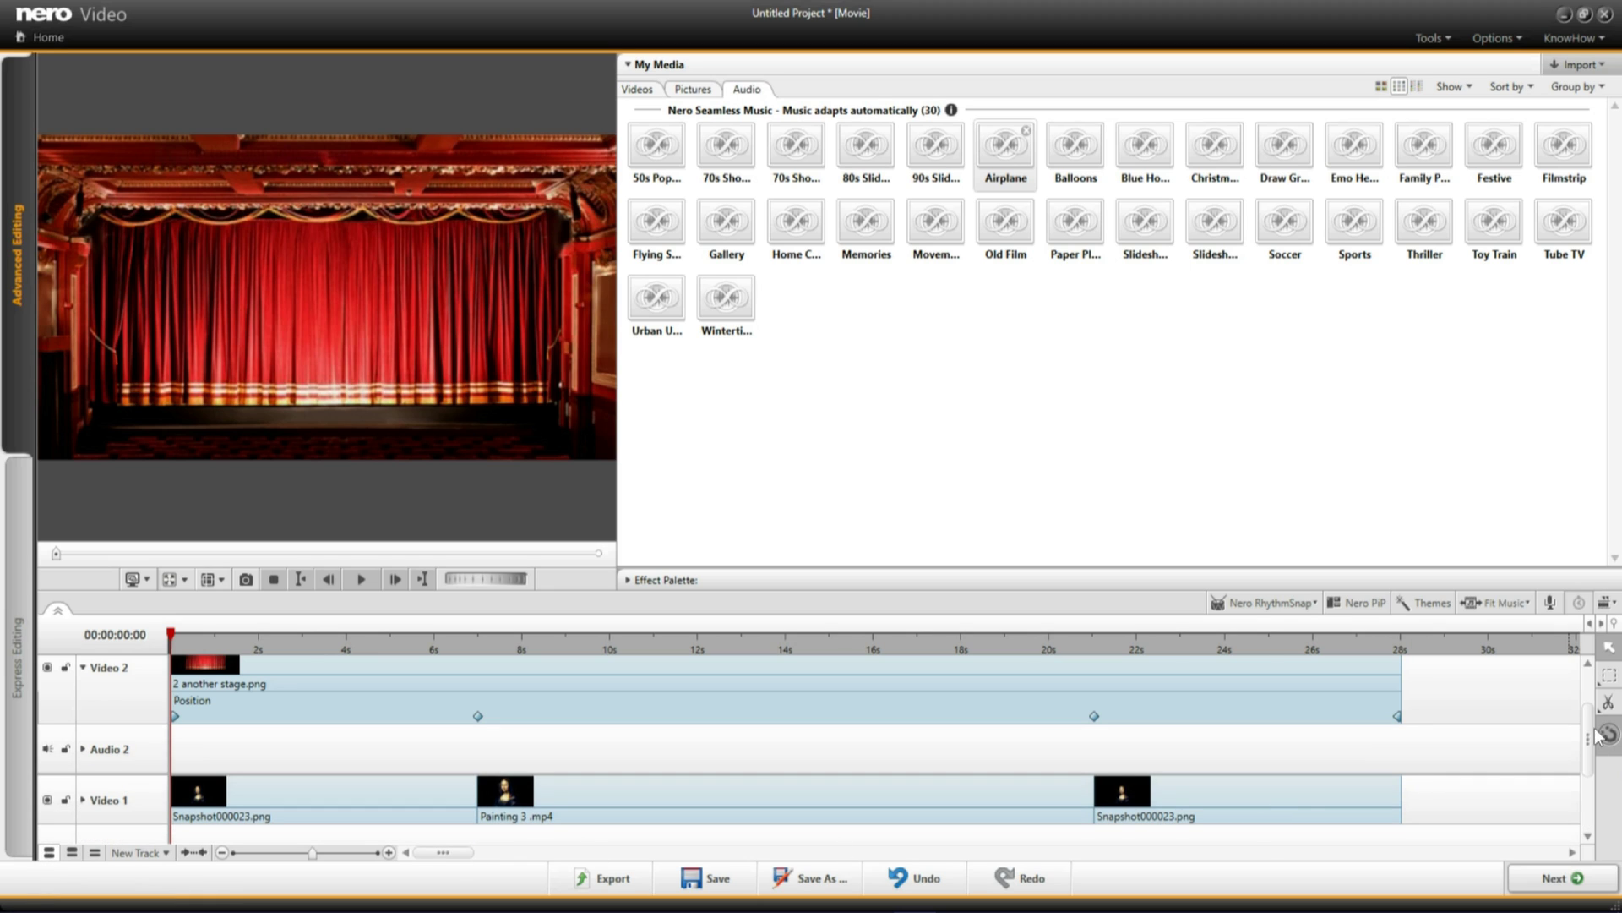
drag(1593, 742, 1612, 756)
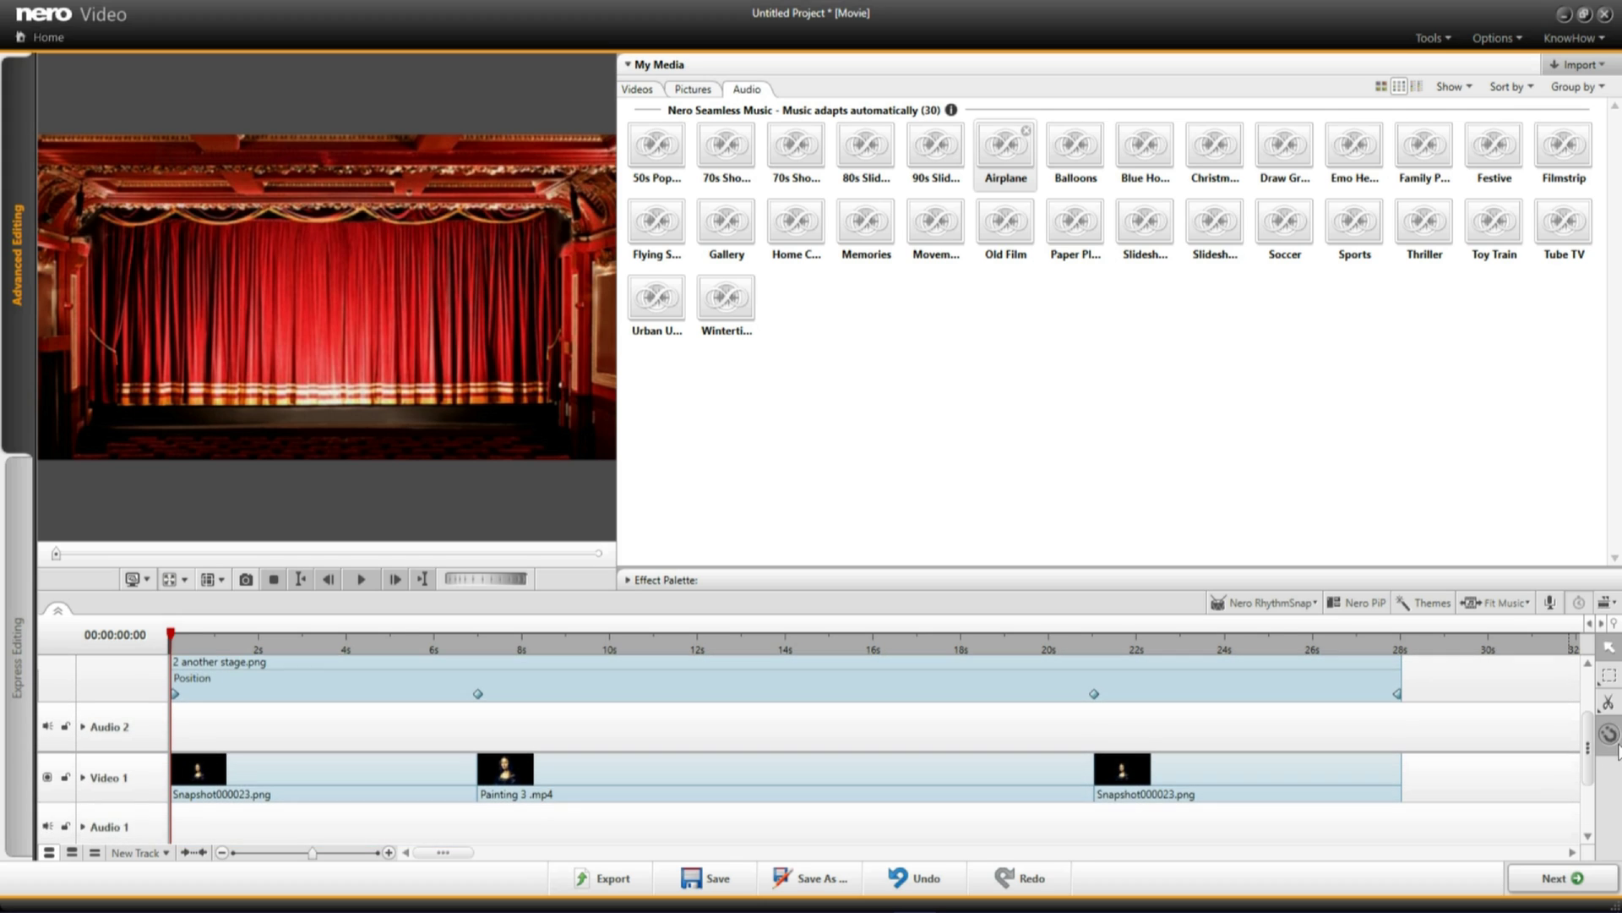
drag(1613, 758, 1087, 750)
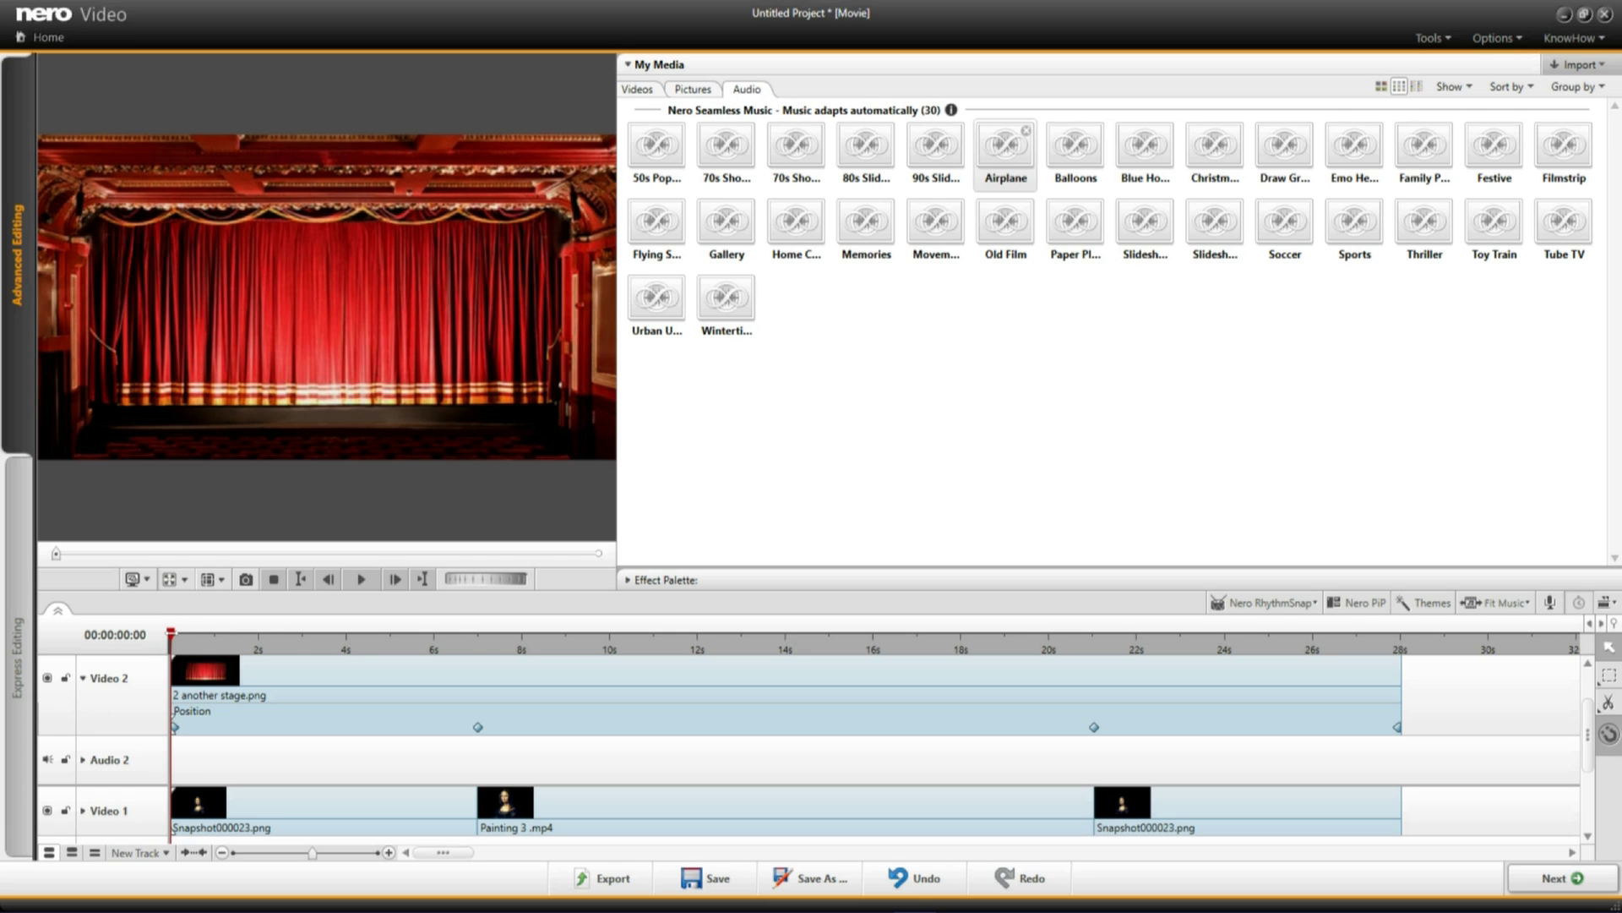
drag(175, 725, 477, 727)
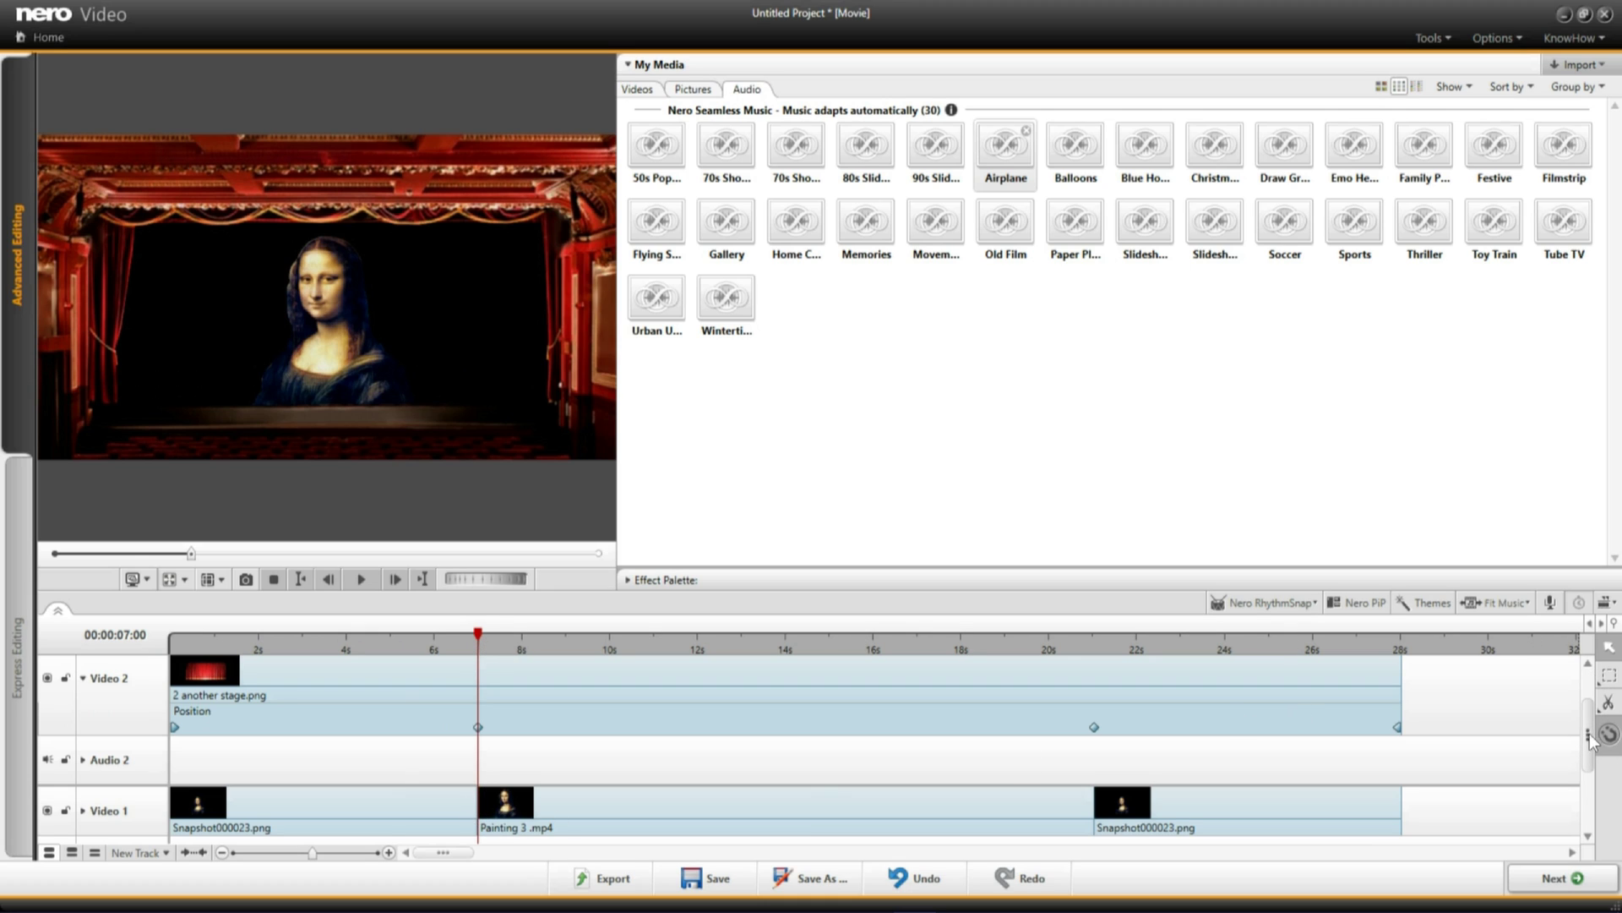
drag(1592, 739, 1607, 794)
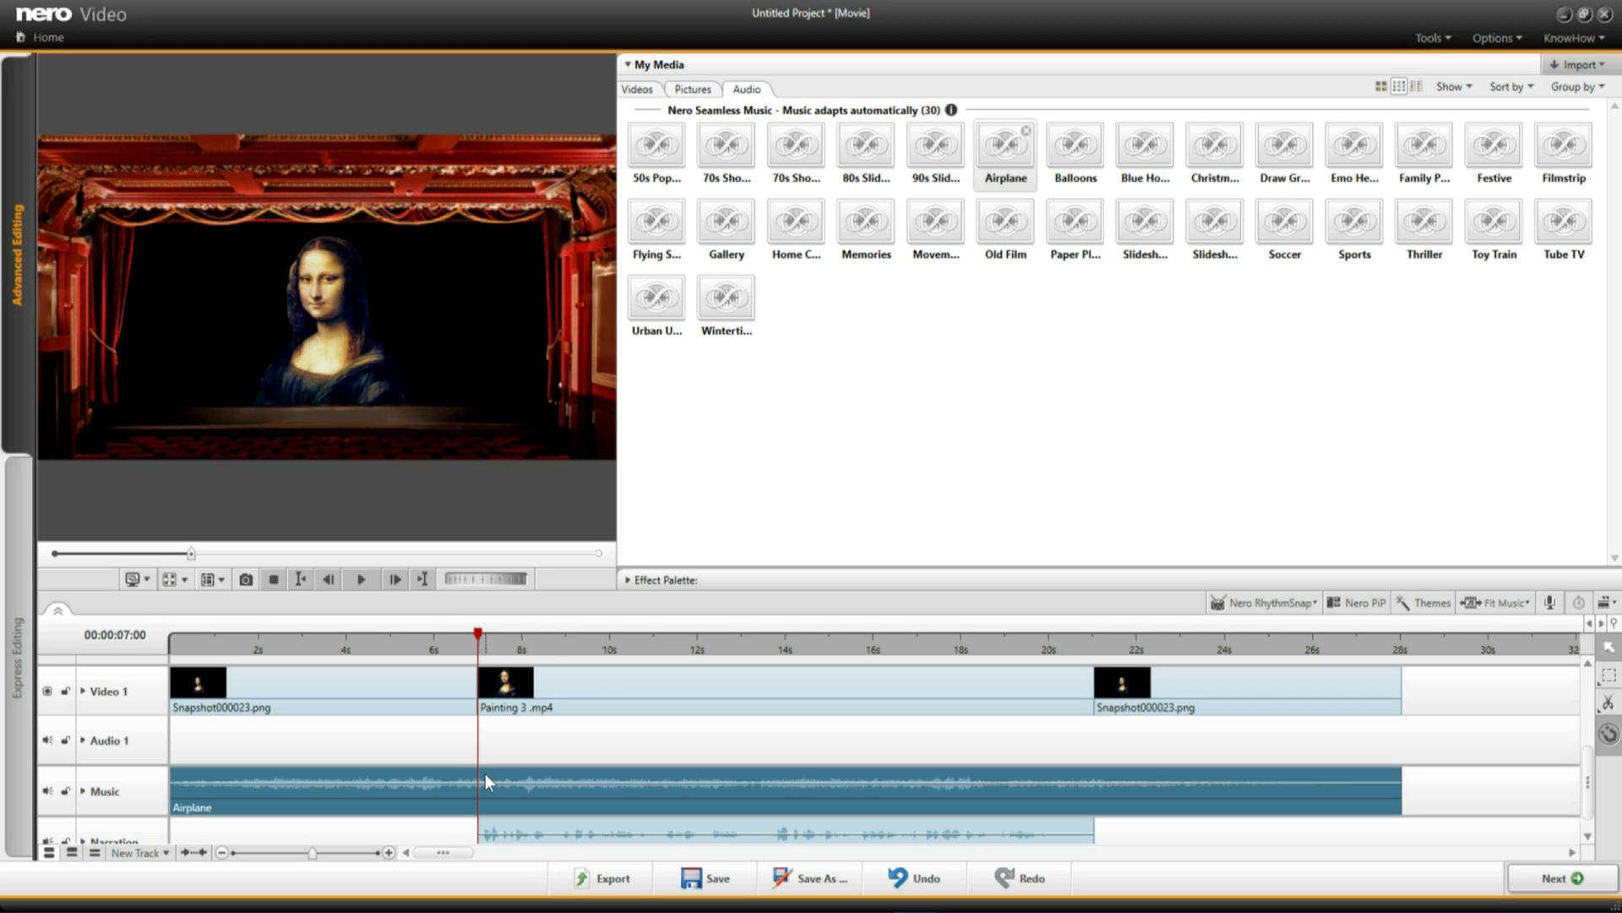
click(624, 580)
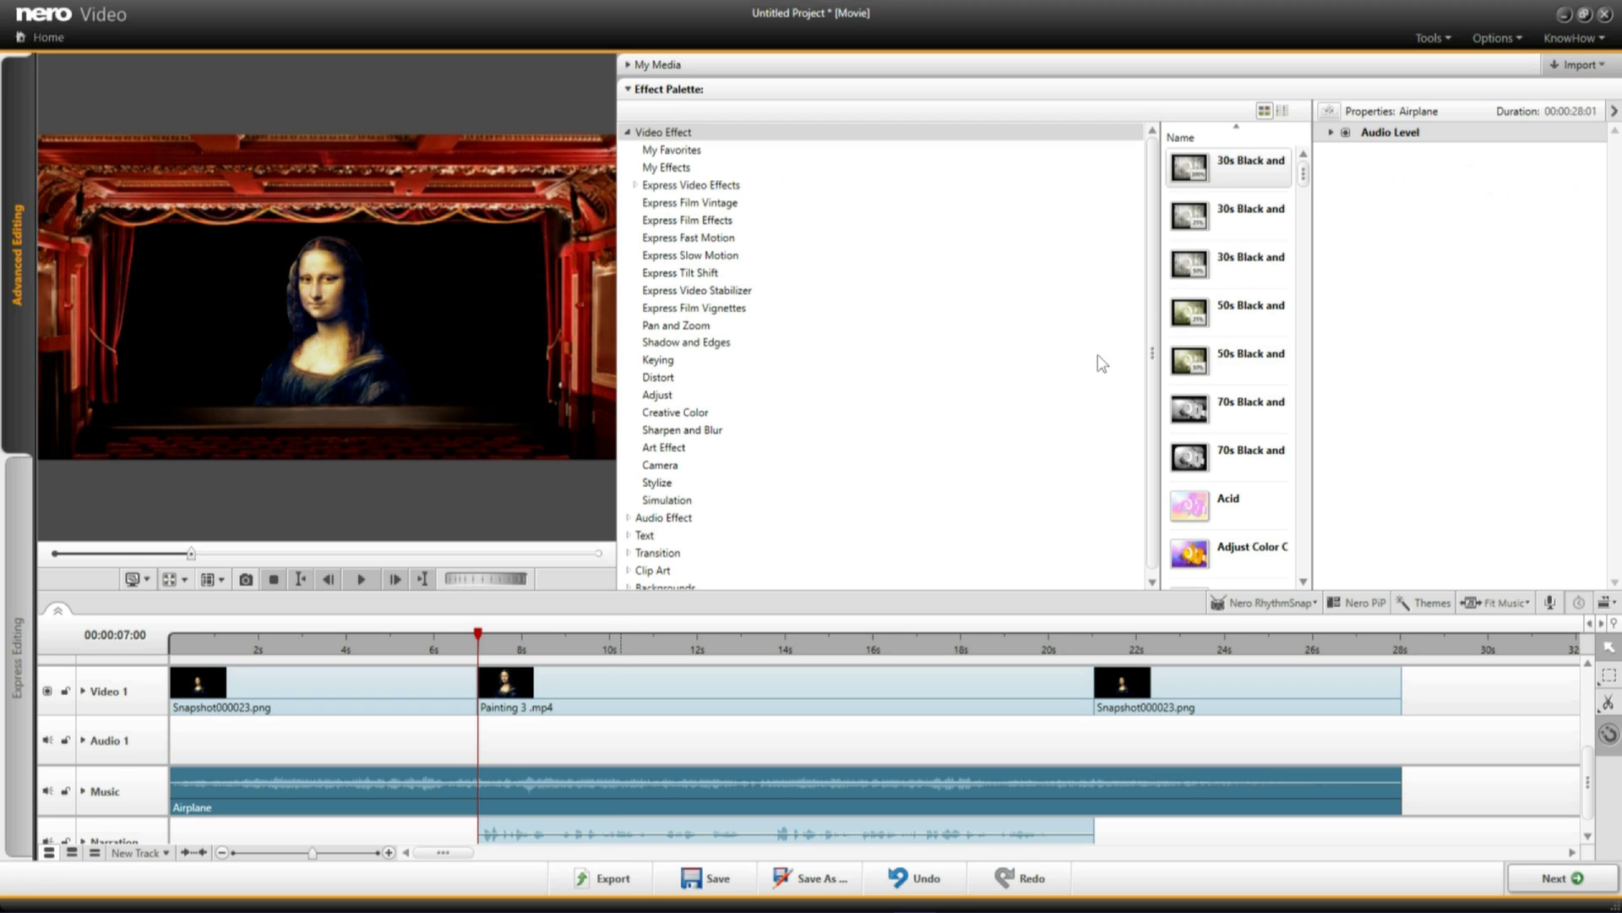
Enable Audio Level keyframes for the Airplane music and place a volume keyframe at 7 seconds
click(1333, 132)
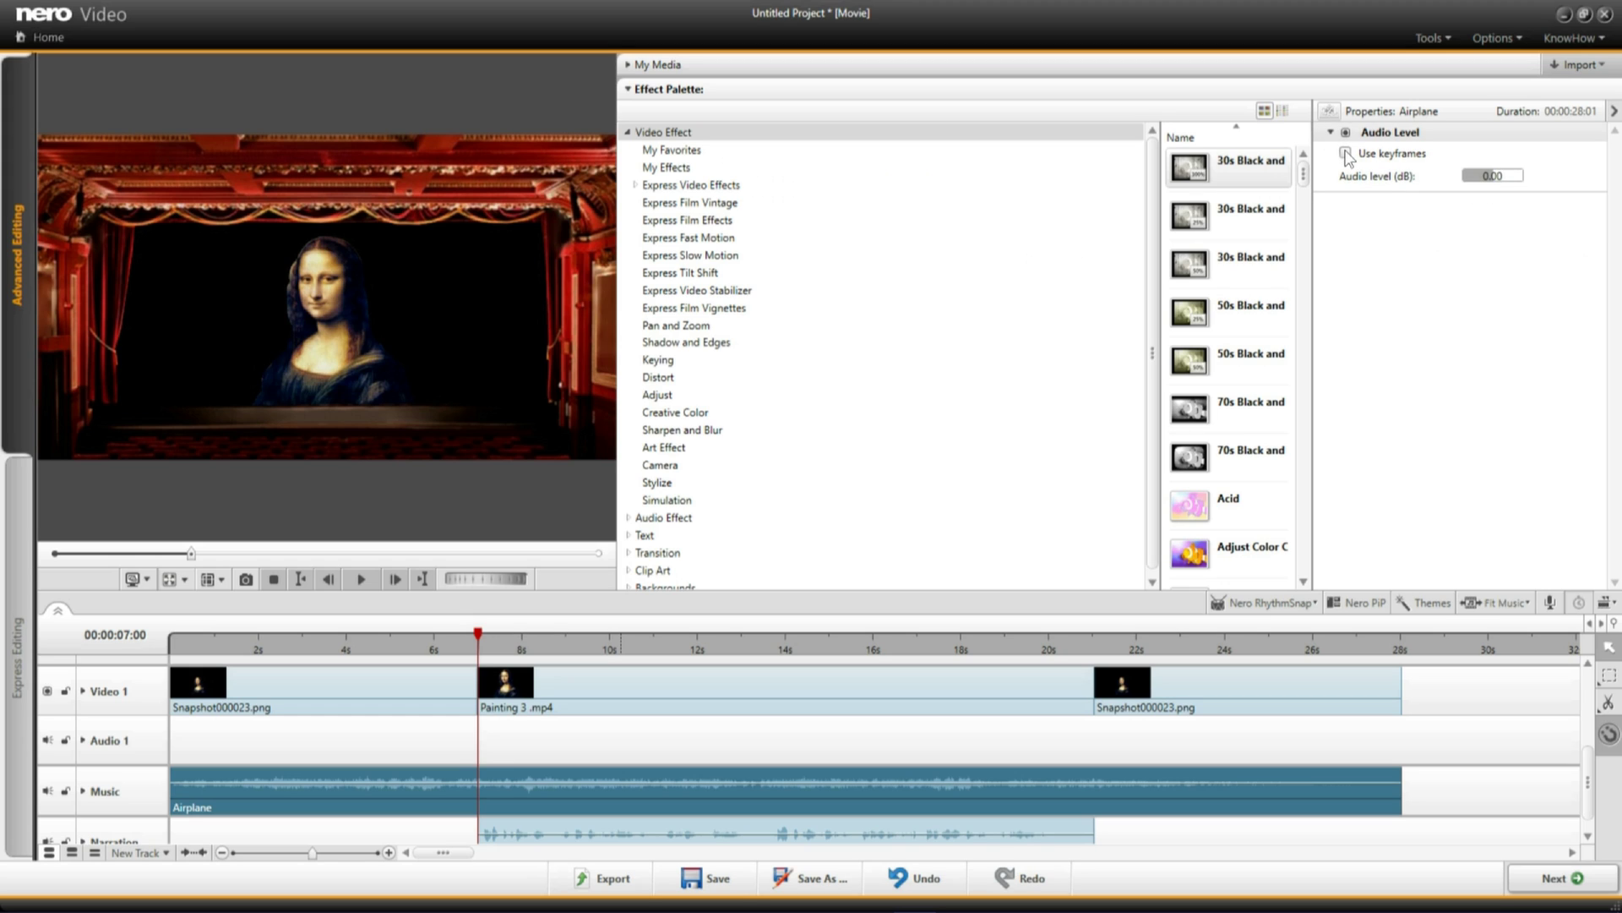
click(1347, 153)
click(477, 782)
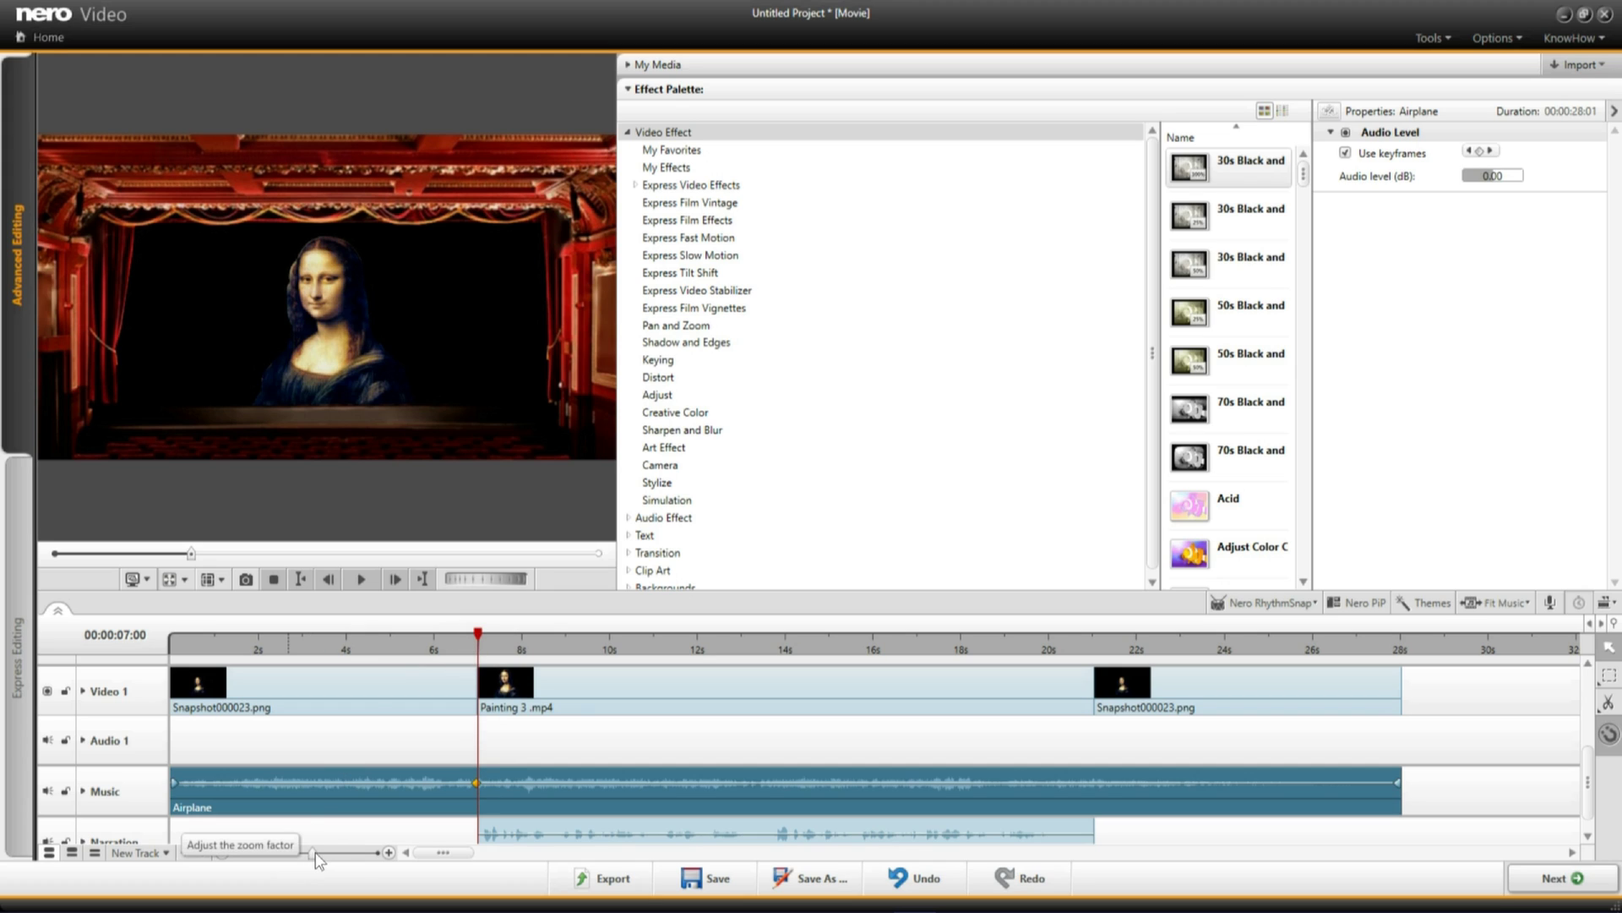
Zoom in and place the playhead at the start of Painting 3.mp4, about 7 seconds
drag(316, 852, 349, 862)
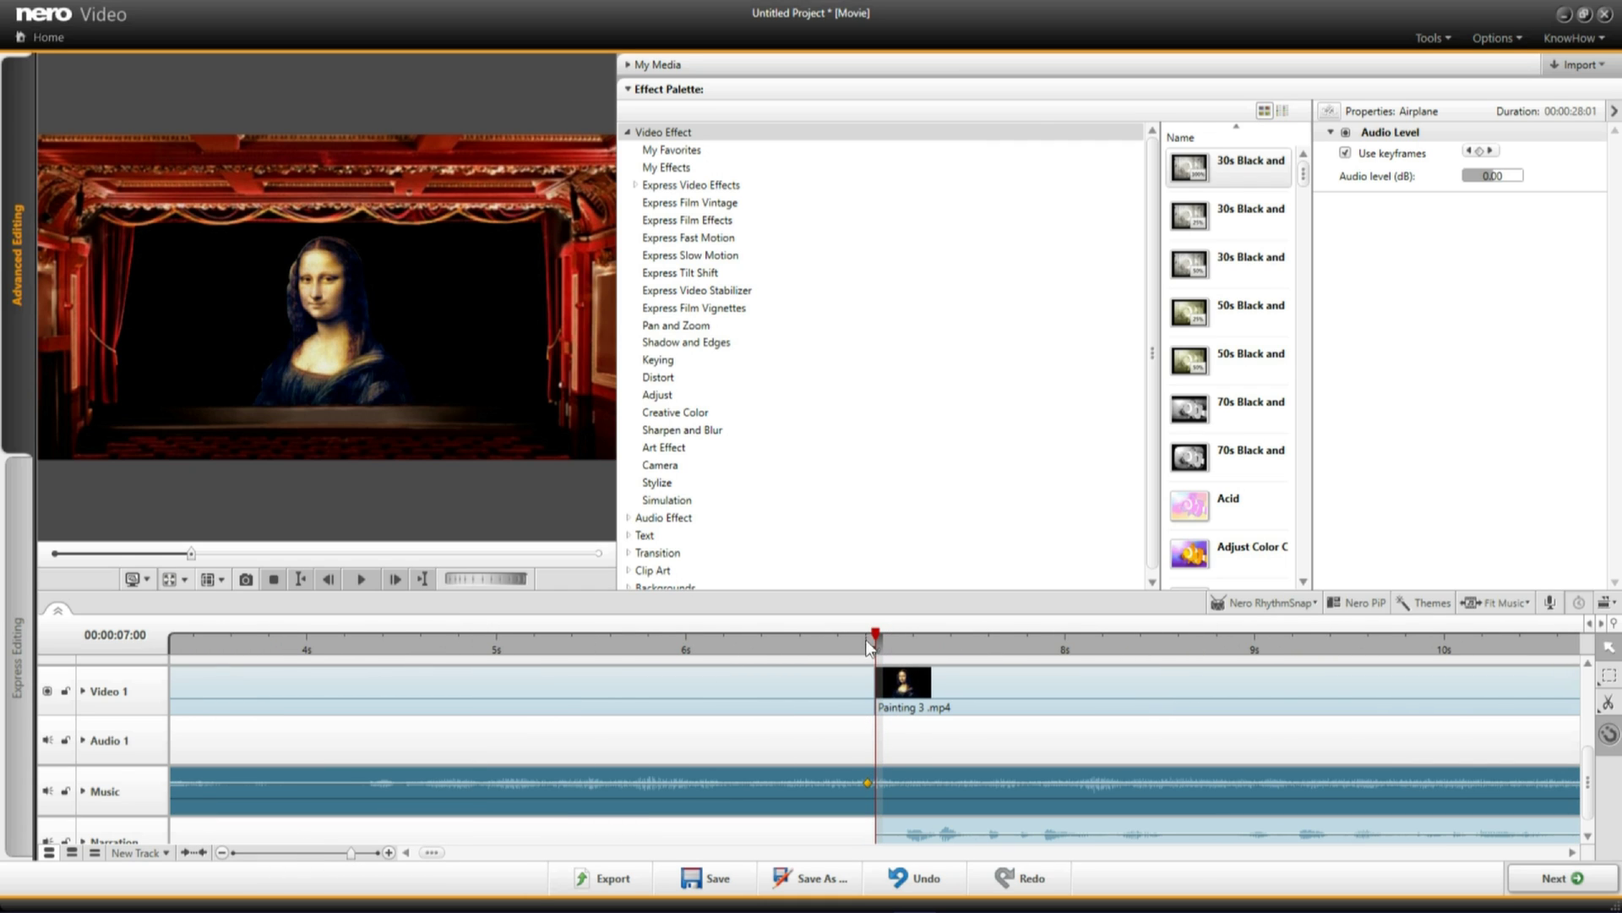
drag(874, 643, 893, 656)
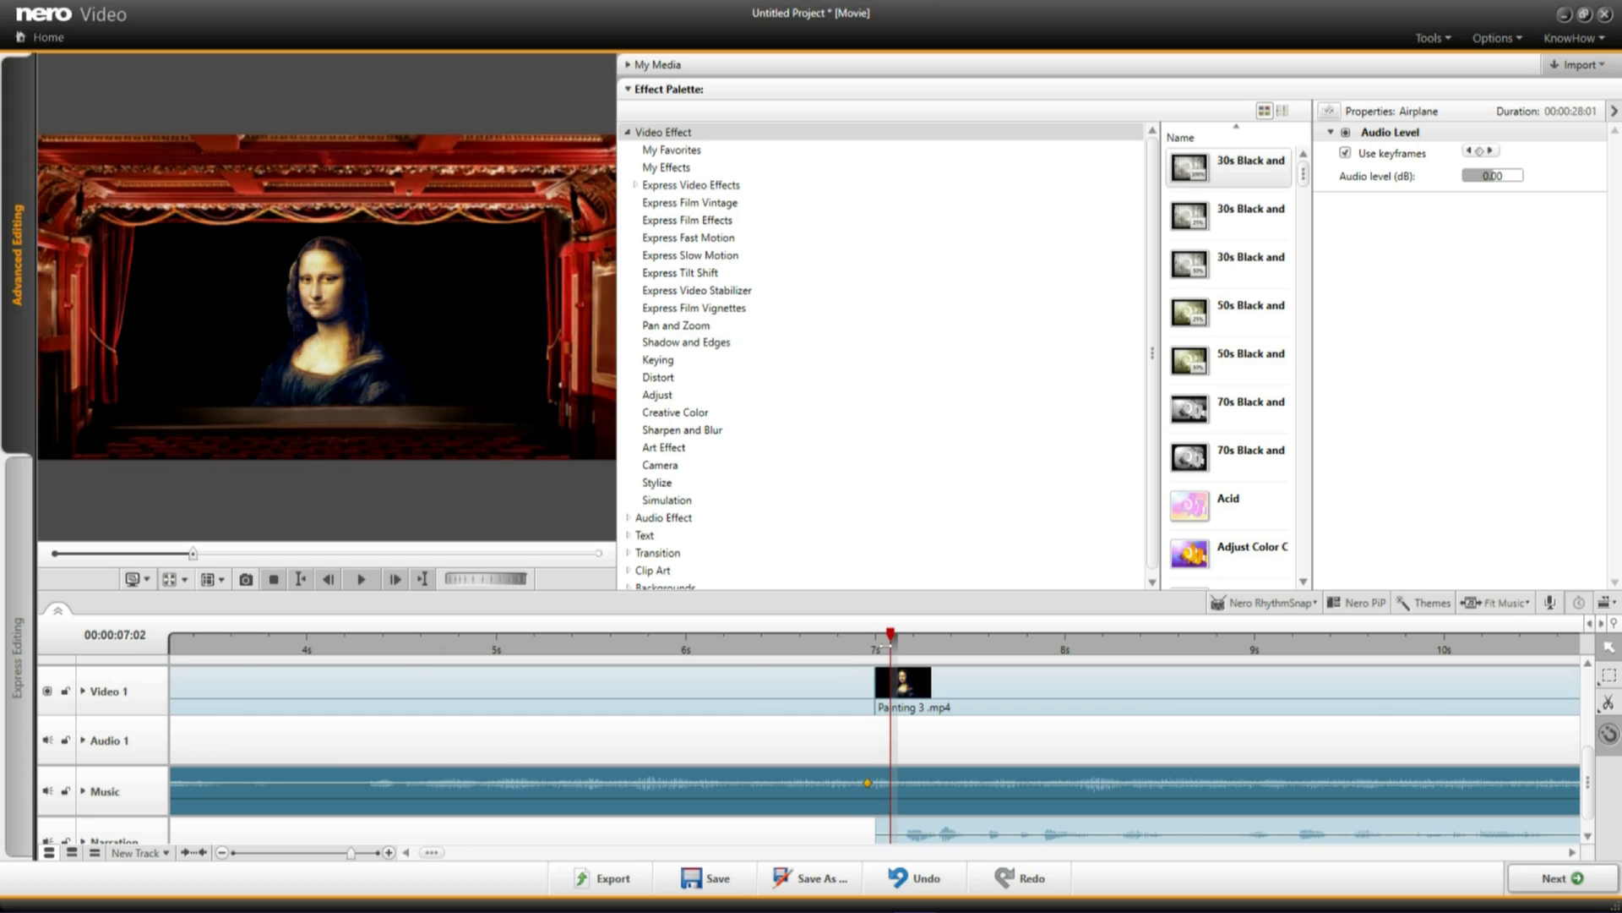
drag(895, 658, 899, 674)
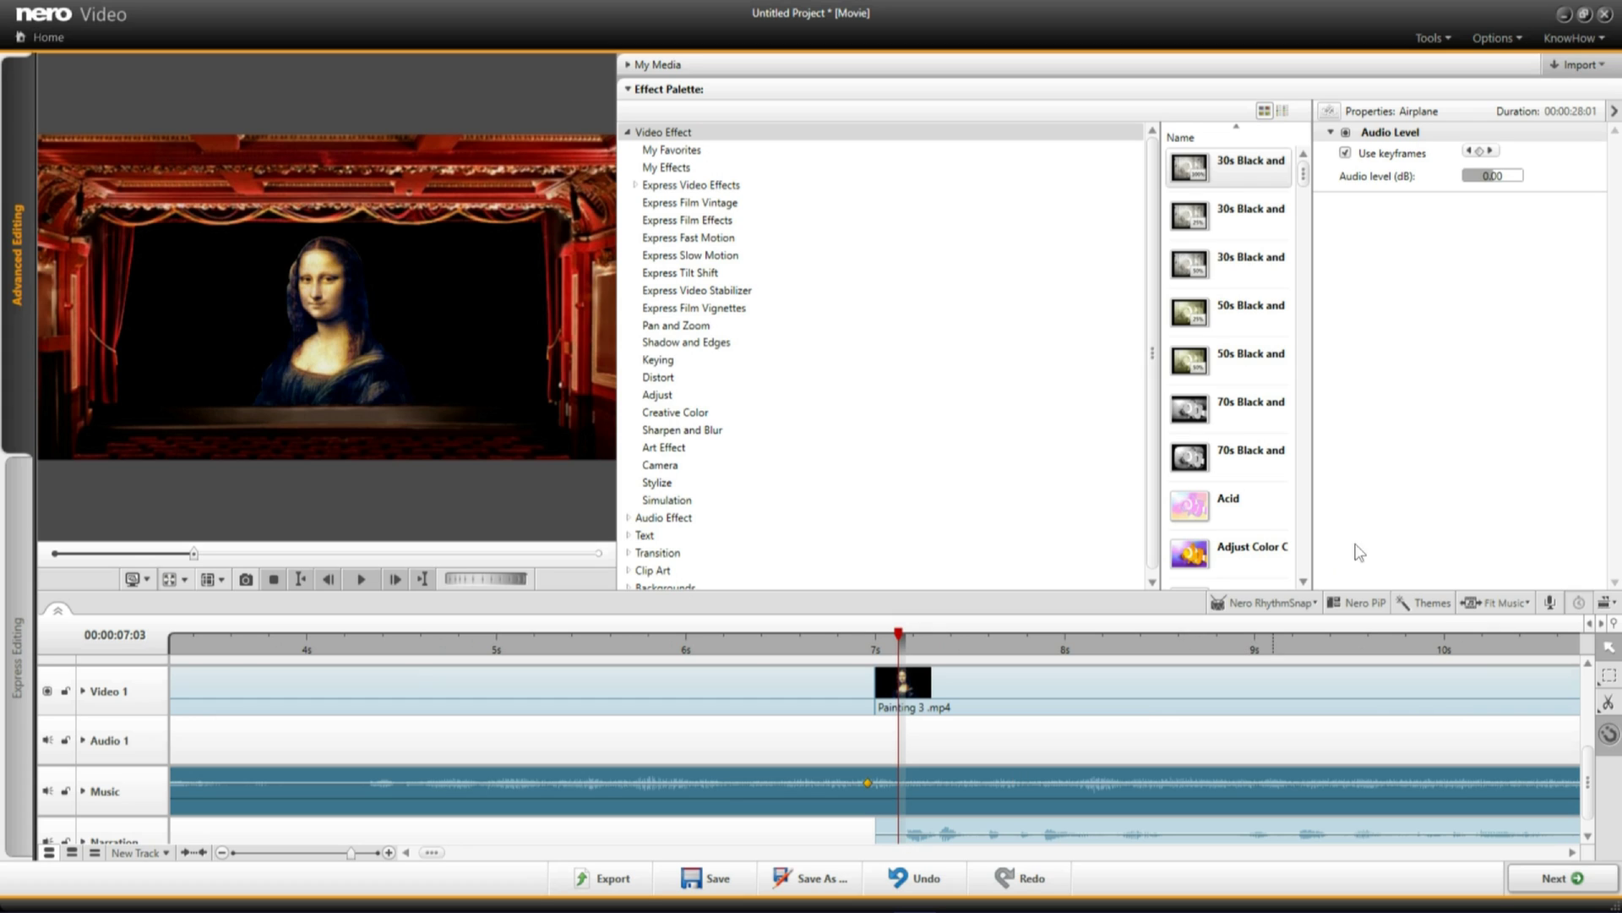
Add a Music envelope keyframe there and set its Audio level to -17 dB
click(1509, 178)
click(898, 787)
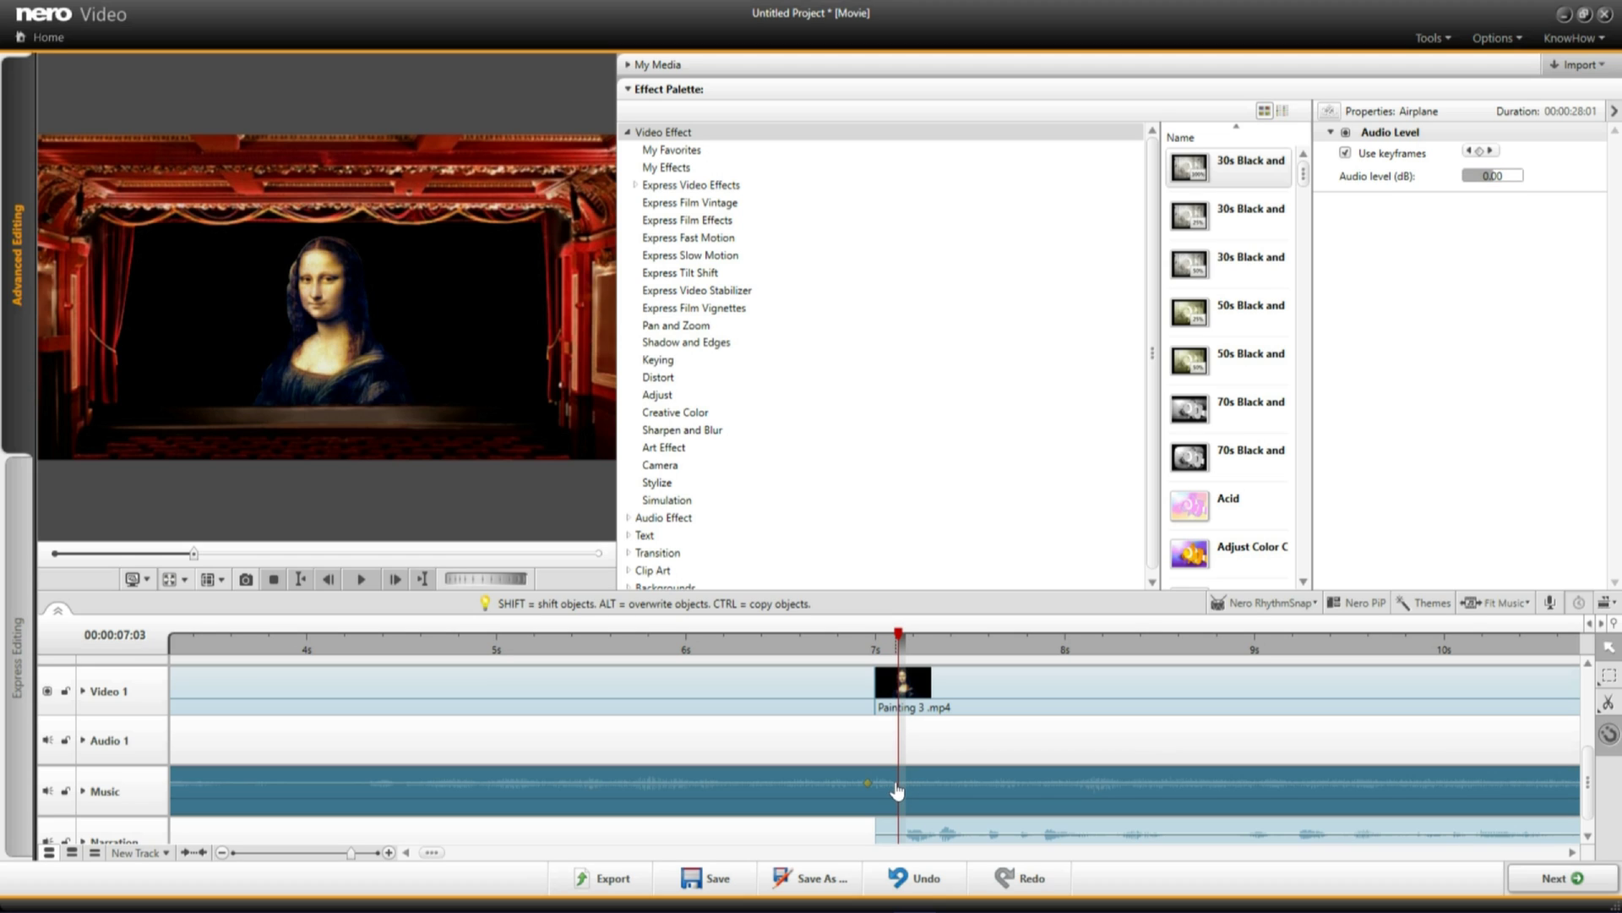
drag(901, 788, 904, 801)
text(-15)
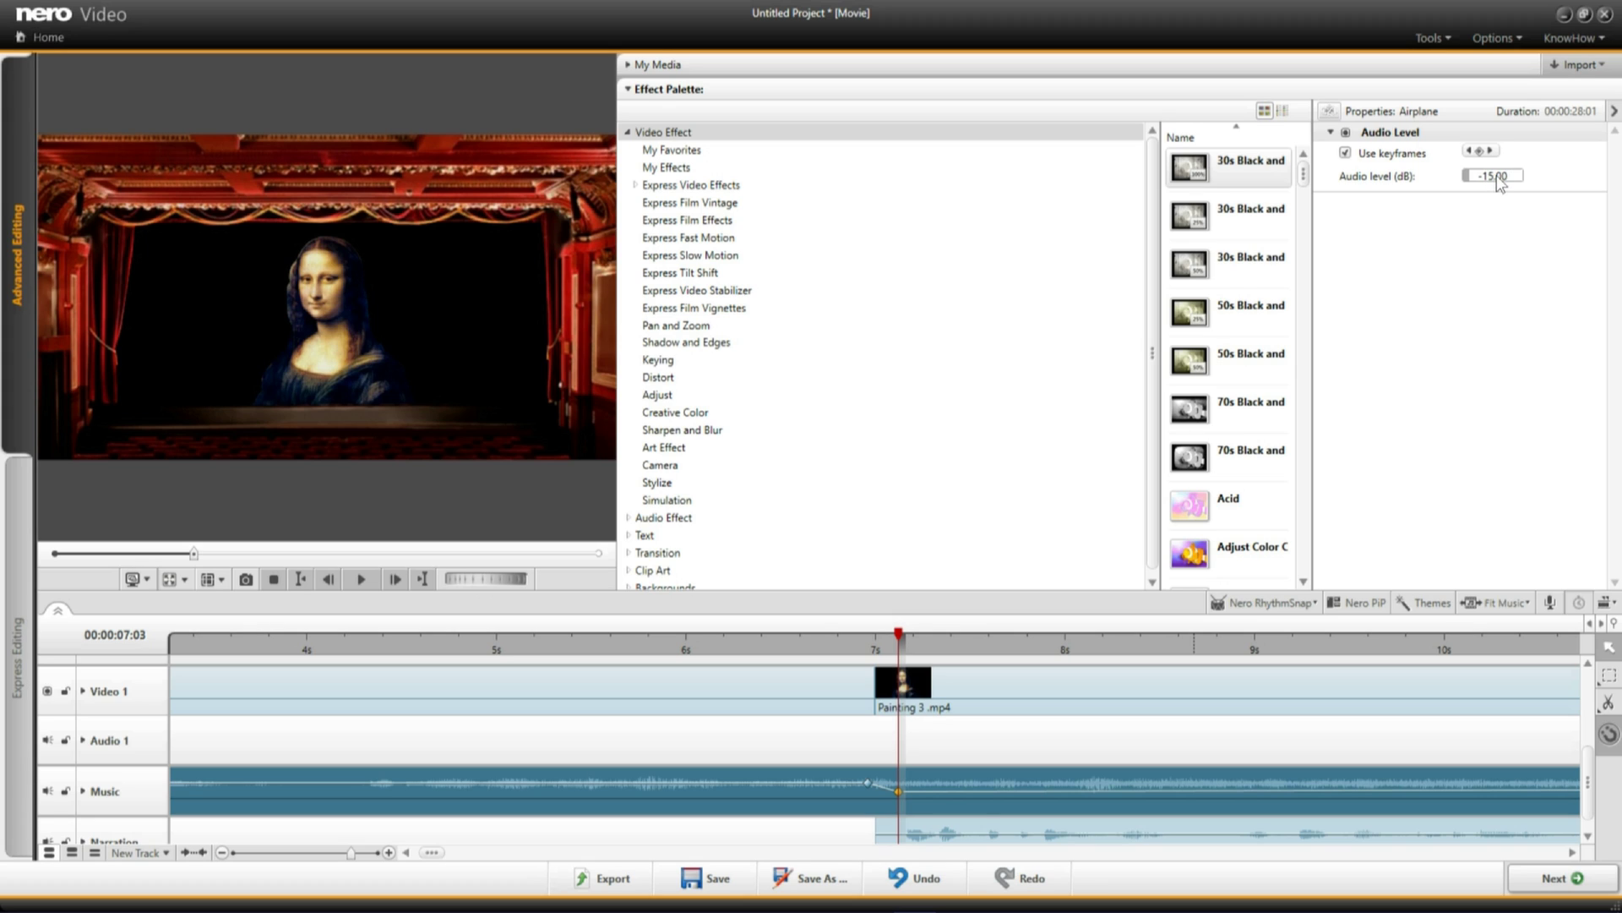
click(1495, 179)
text(7)
key(BackSpace)
key(BackSpace)
text(7)
key(Return)
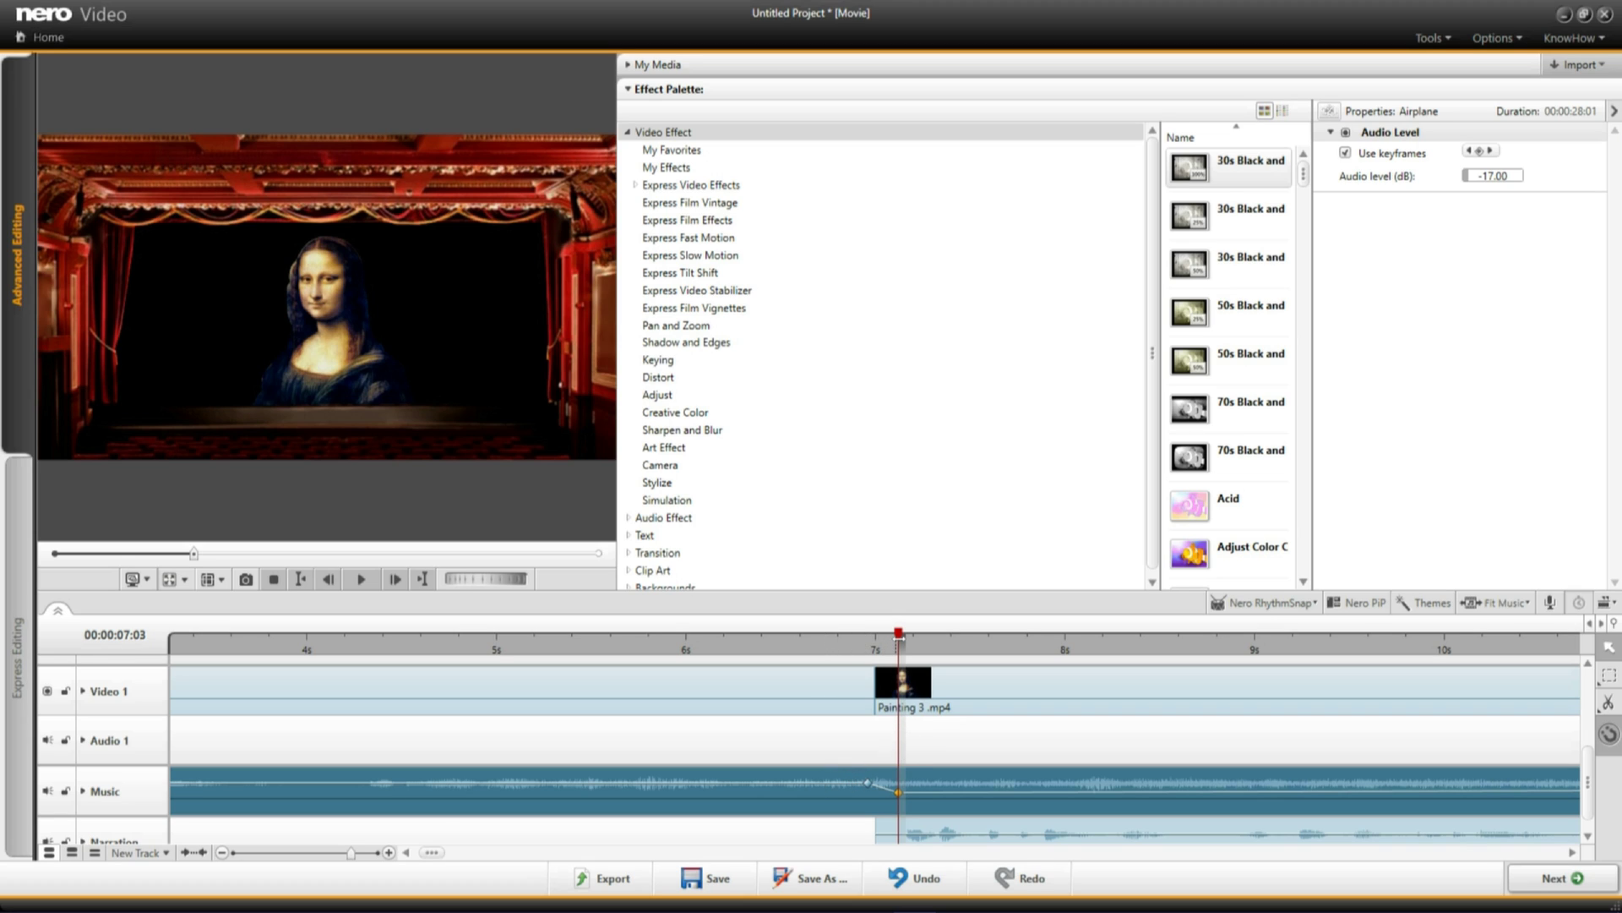
drag(892, 644, 918, 673)
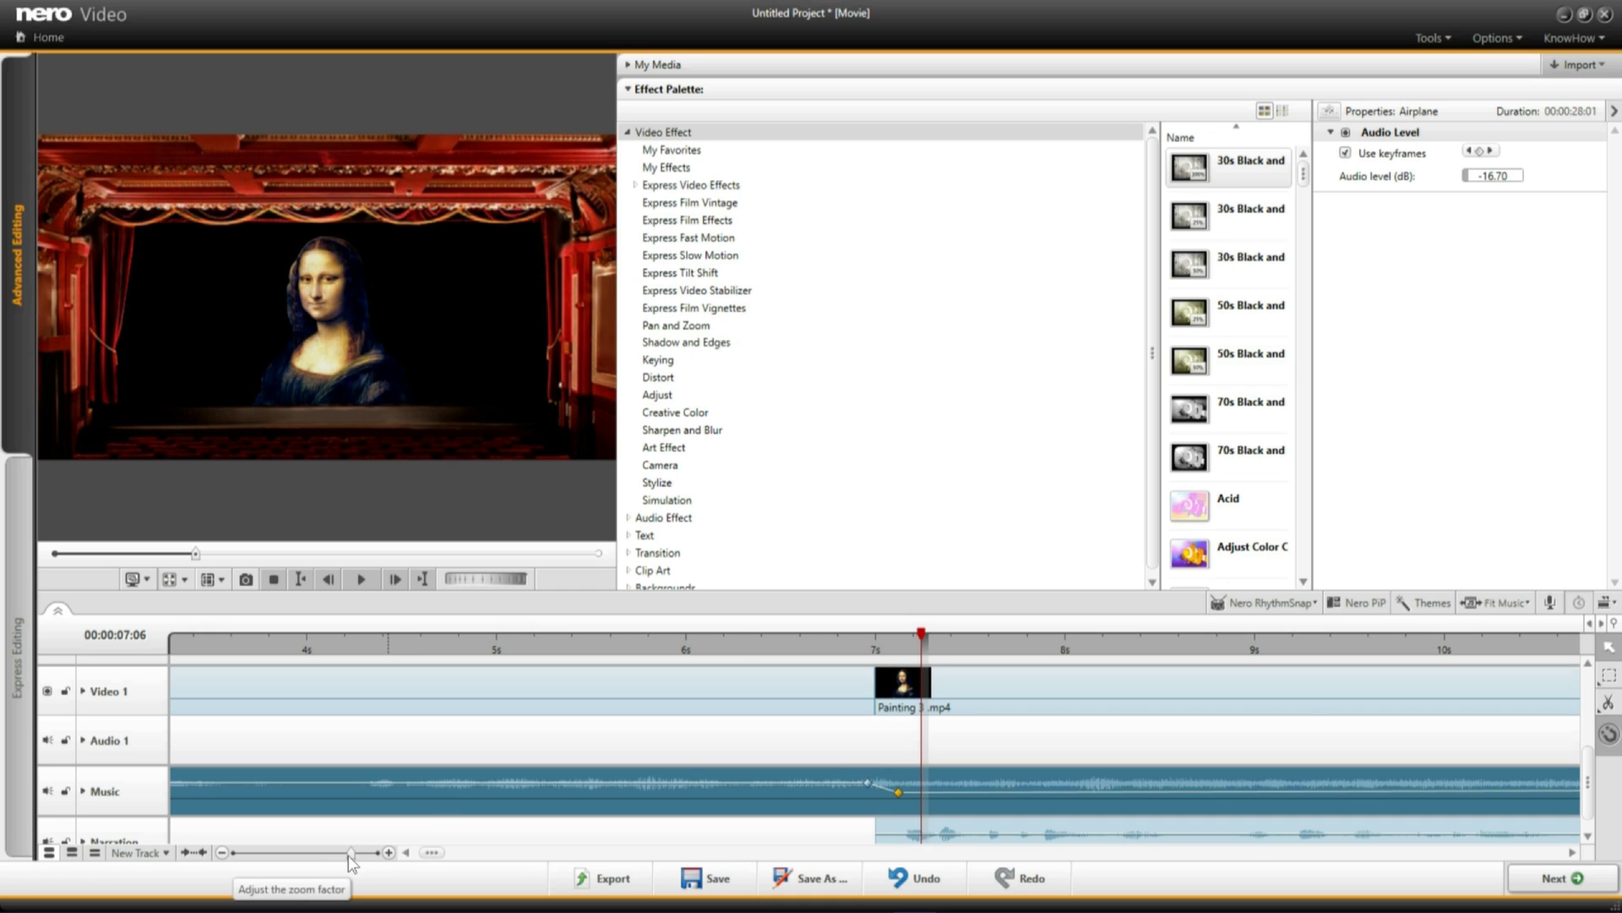
Add a Music keyframe at 21 seconds, where the painting ends, with Audio level 0 dB
drag(349, 853, 312, 852)
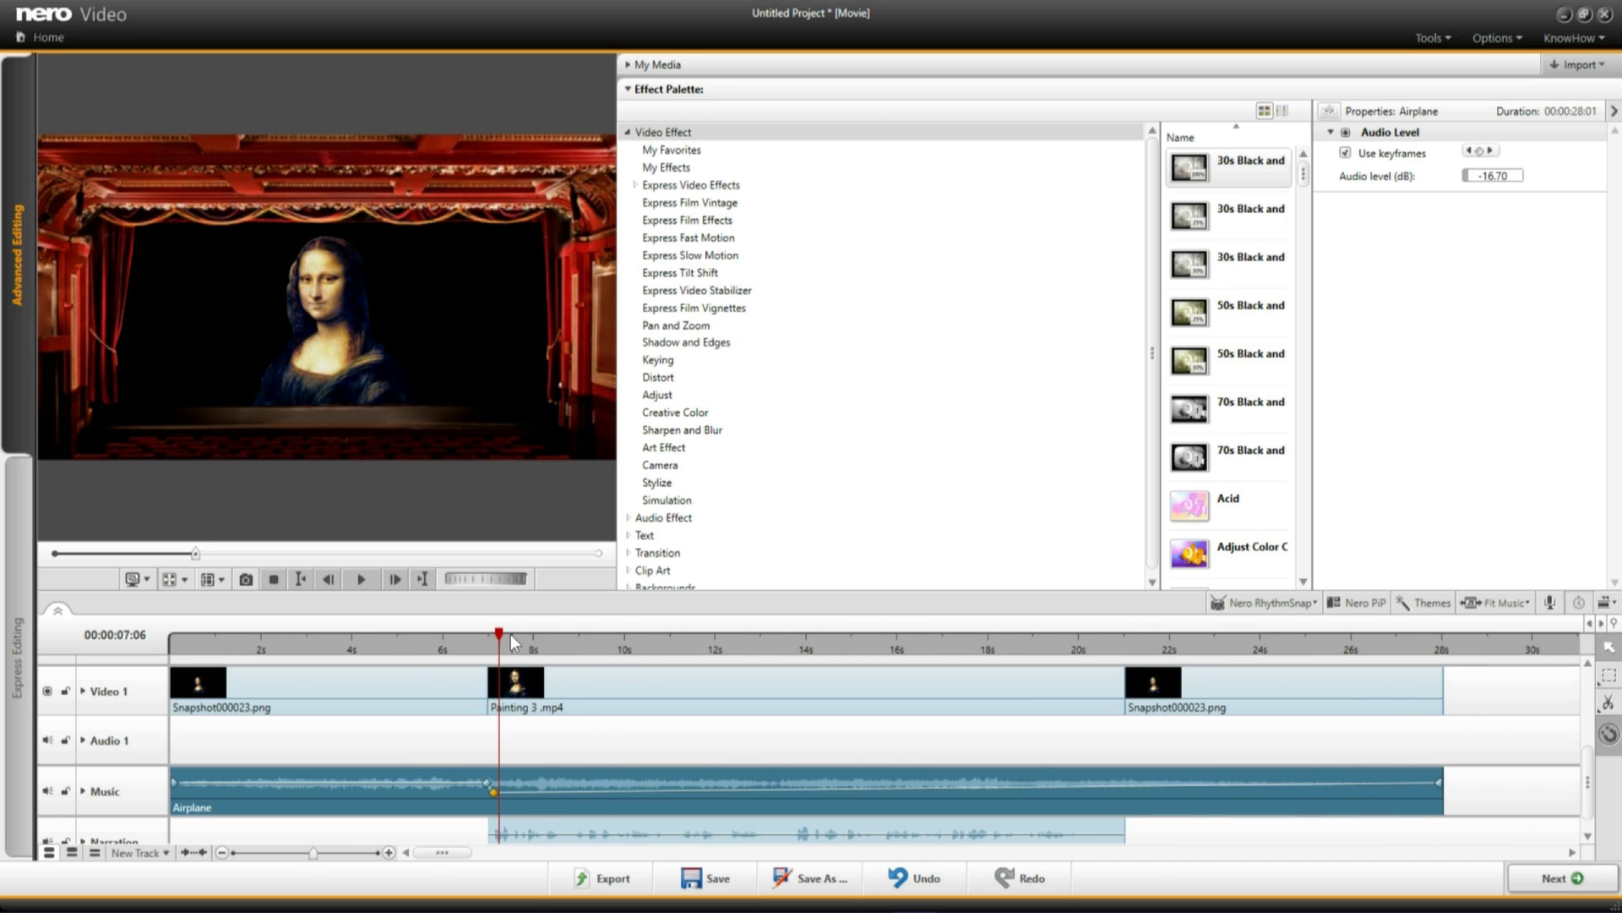
mouse_move(495, 633)
mouse_down()
mouse_move(676, 634)
mouse_move(507, 706)
mouse_move(1117, 807)
mouse_up()
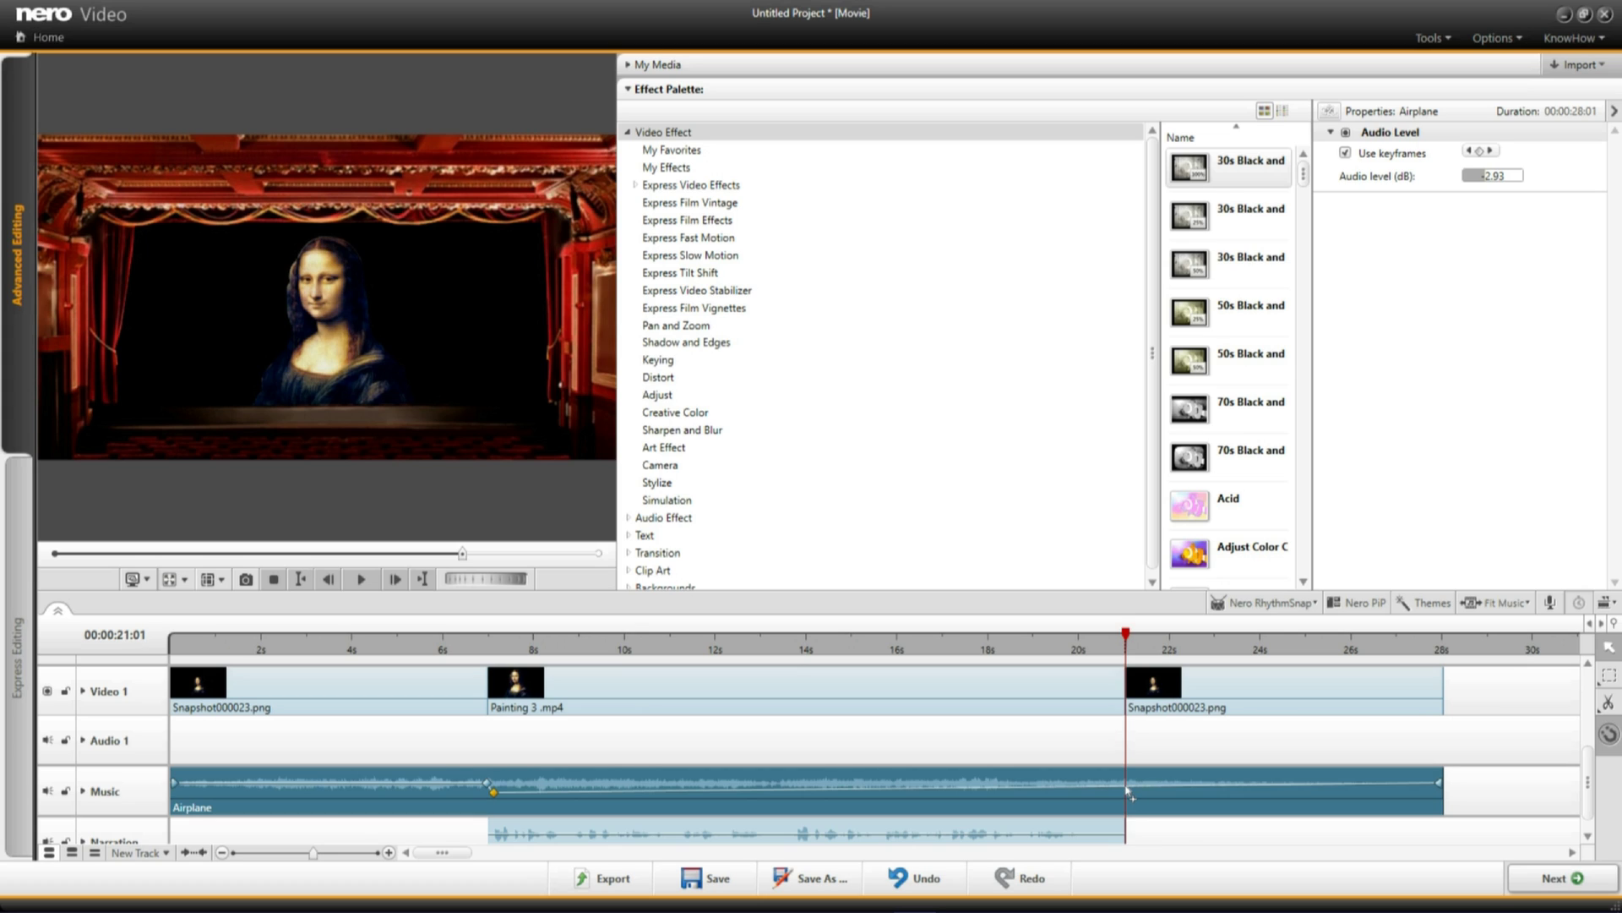
click(1127, 790)
double_click(1516, 180)
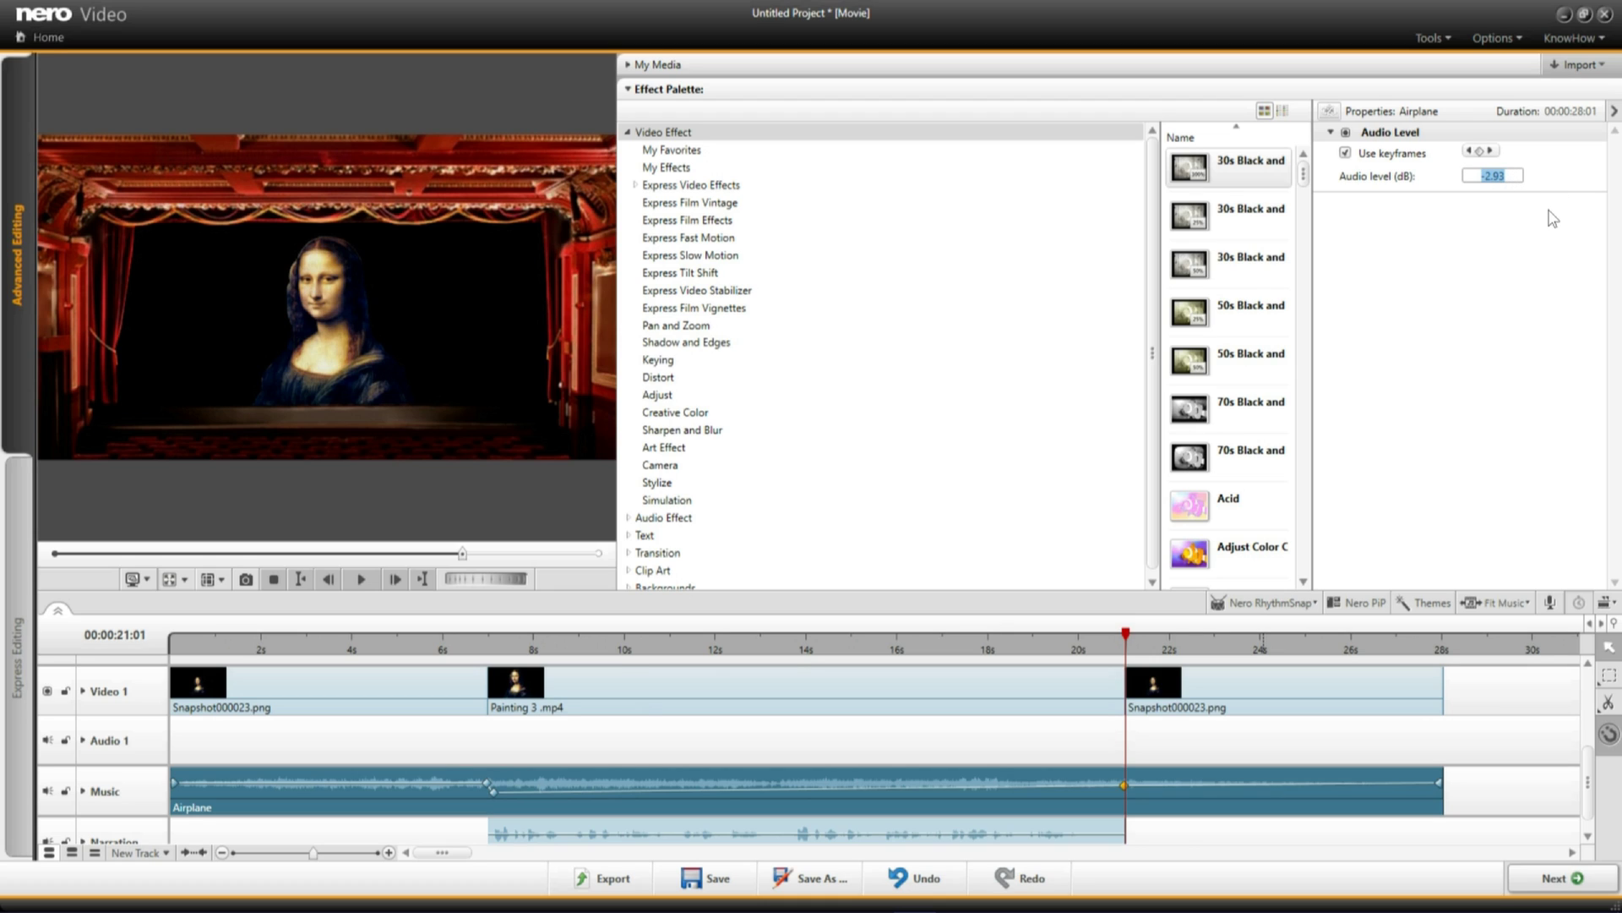
text(0)
key(Return)
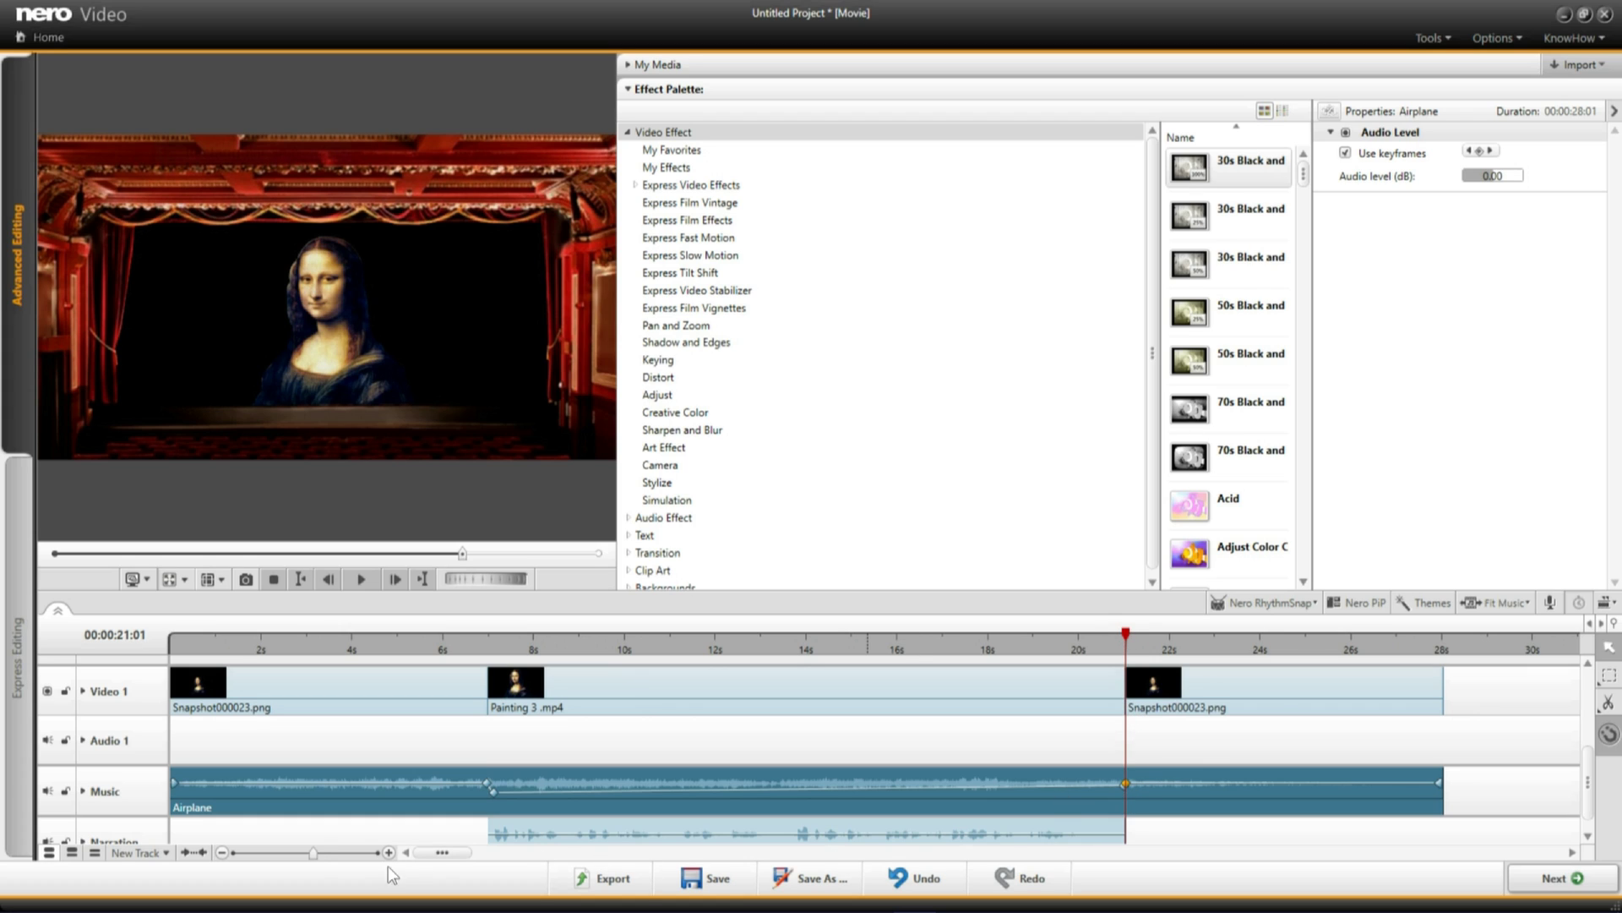
drag(315, 852, 338, 872)
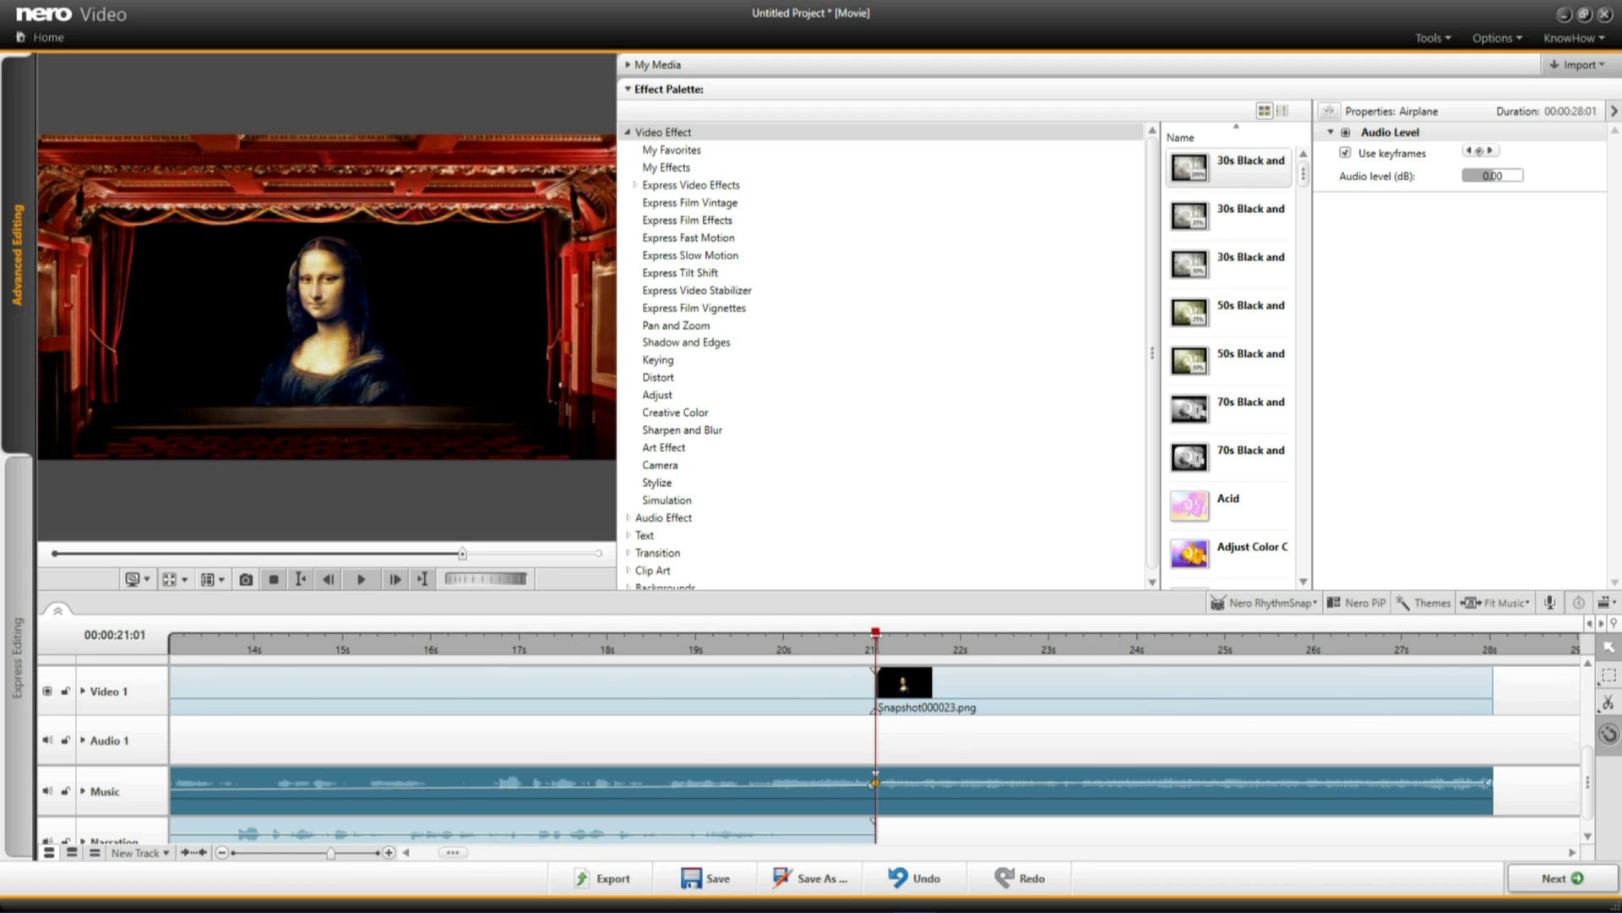
Move a Music keyframe to 20 seconds and set its Audio level to -17 dB
drag(875, 710, 790, 728)
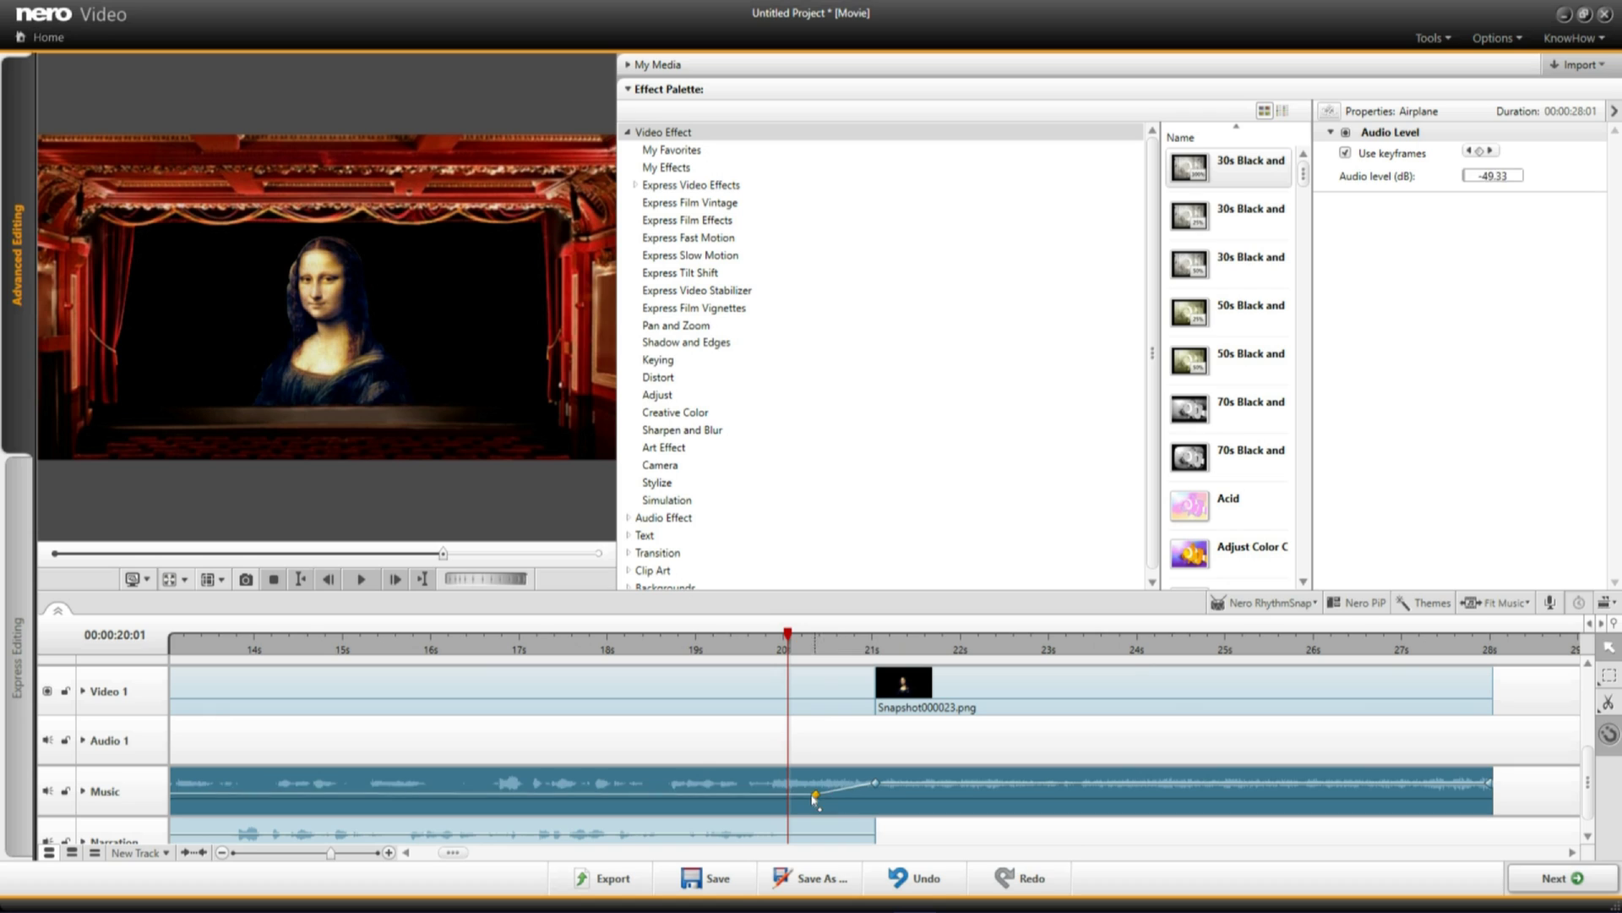
drag(873, 789, 791, 799)
drag(789, 797, 788, 799)
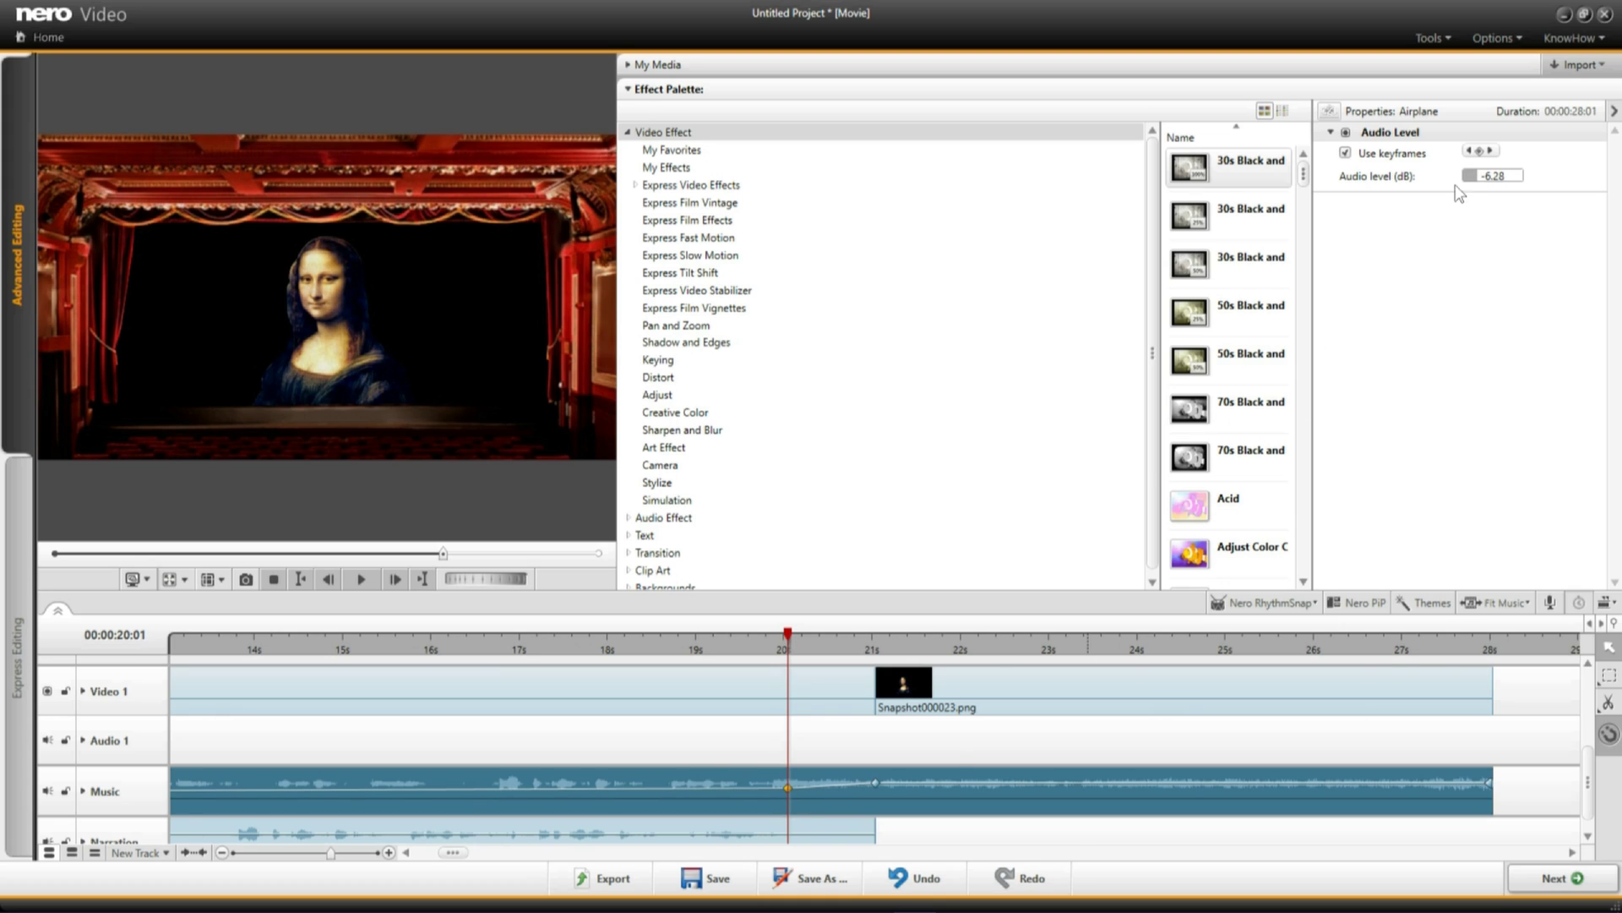
click(1491, 184)
click(1499, 175)
key(BackSpace)
key(BackSpace)
key(BackSpace)
text(7)
key(Return)
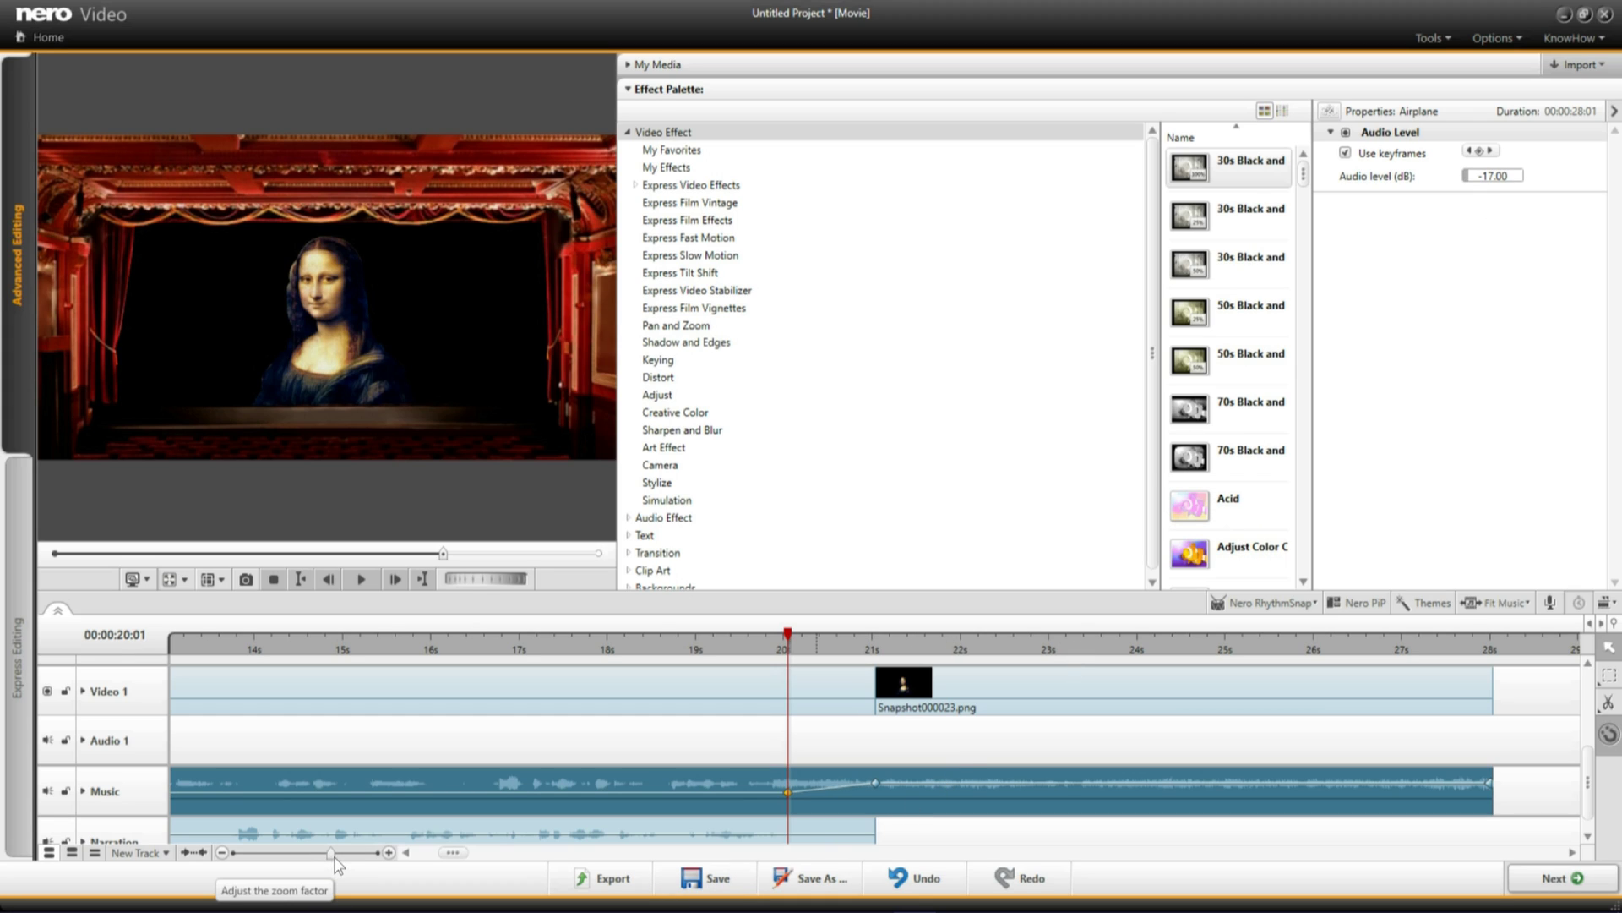
drag(334, 854, 308, 855)
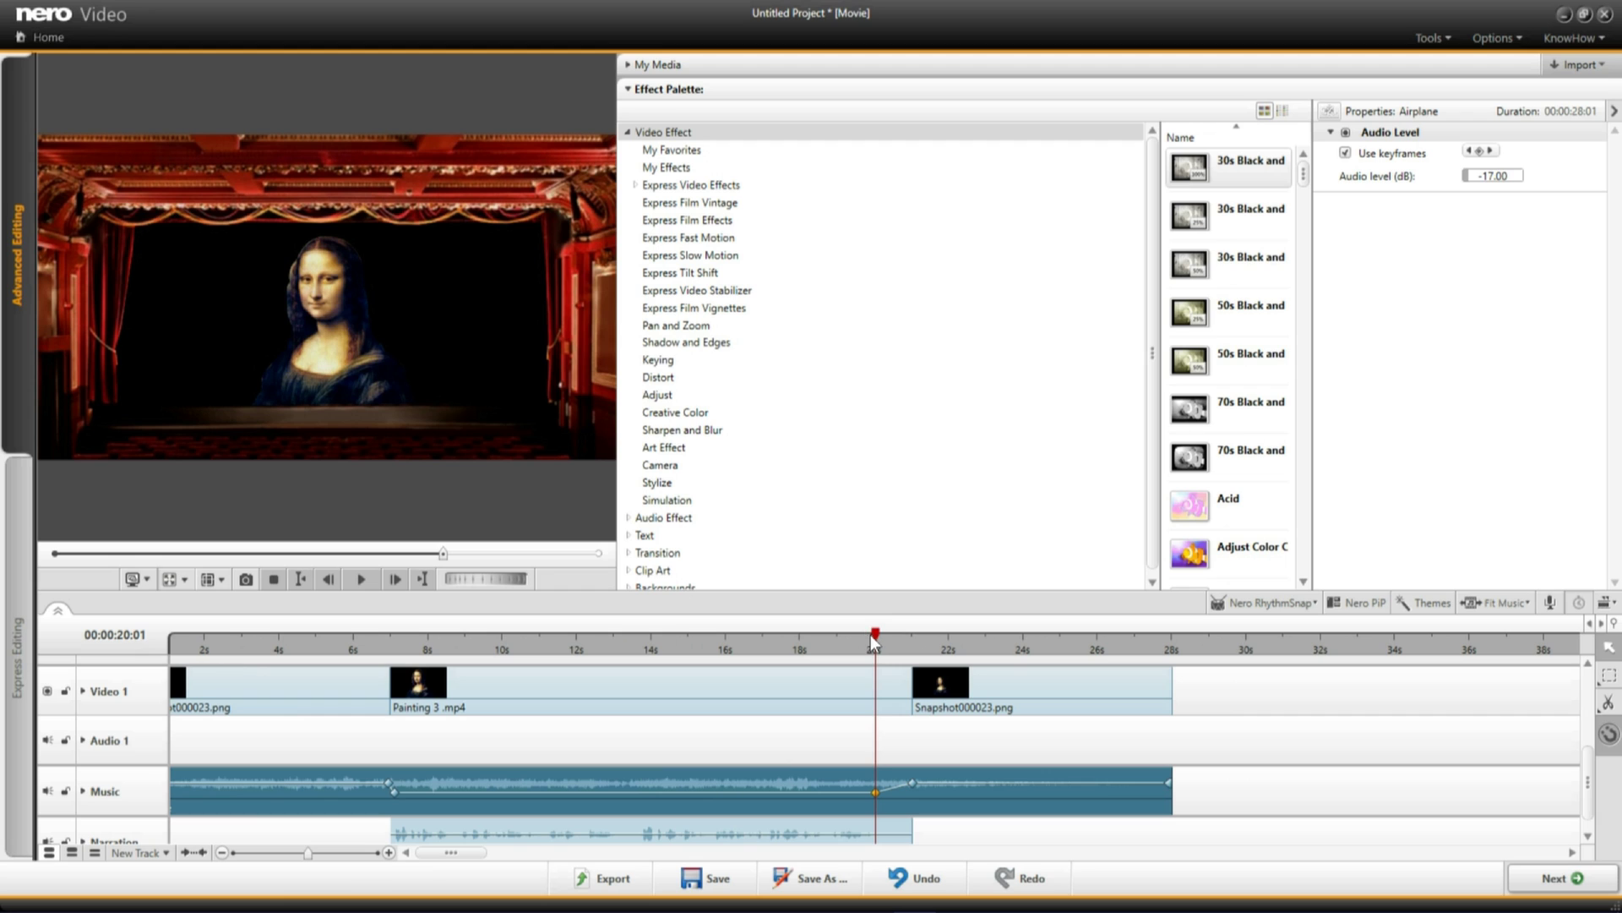
Return the playhead to 00:00:00 and launch the full-screen preview
mouse_move(875, 632)
mouse_down()
mouse_move(170, 632)
mouse_move(51, 735)
mouse_up()
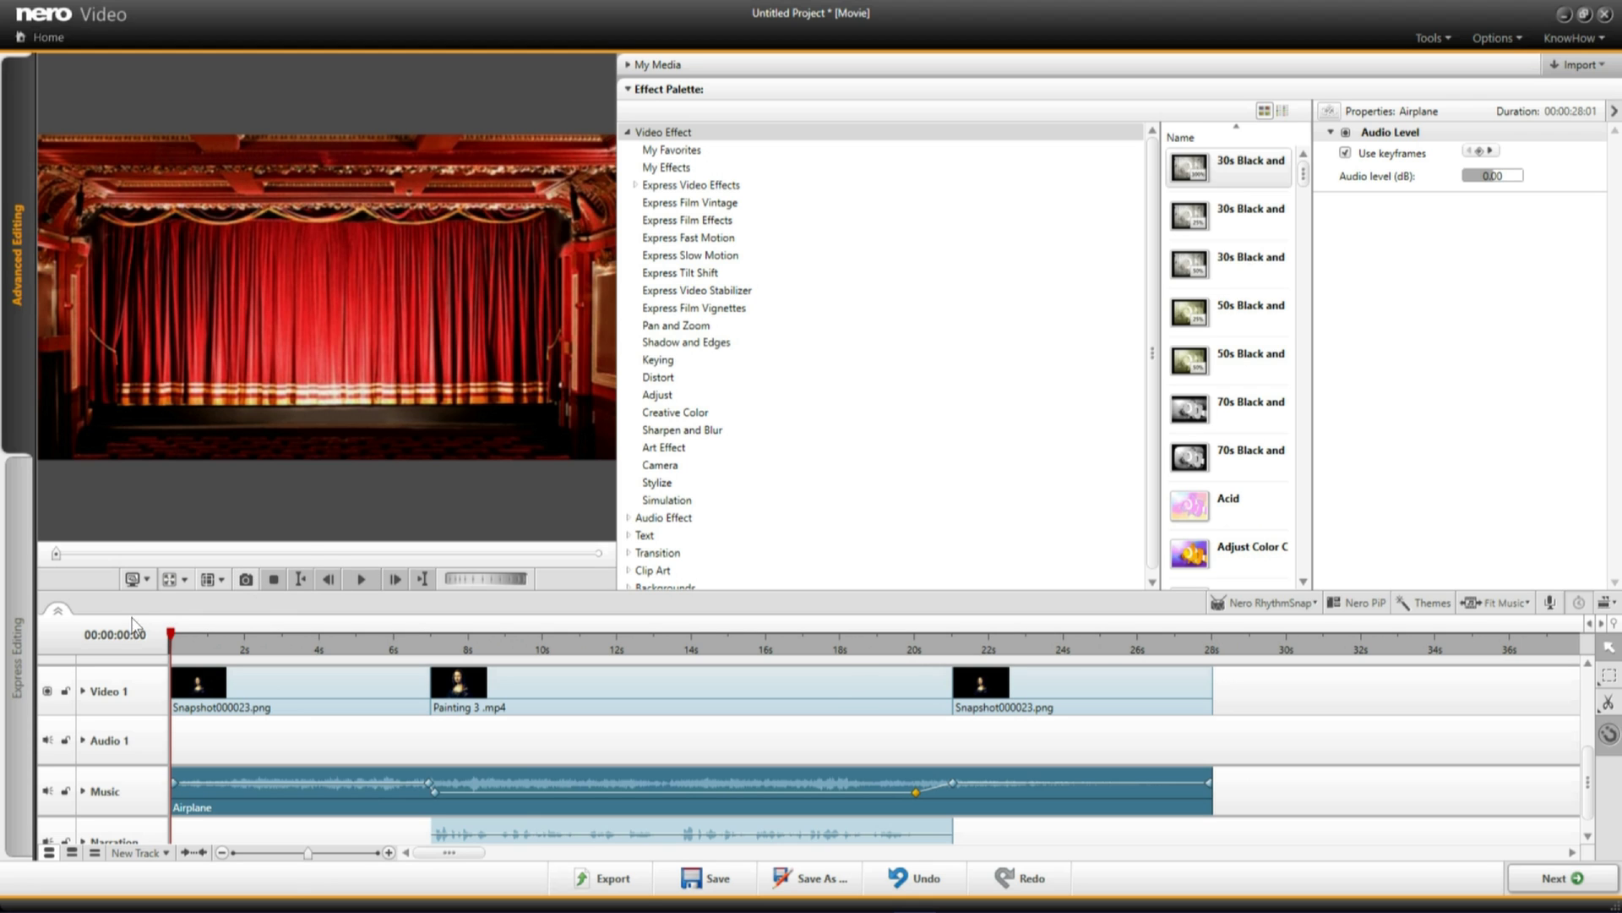
click(166, 577)
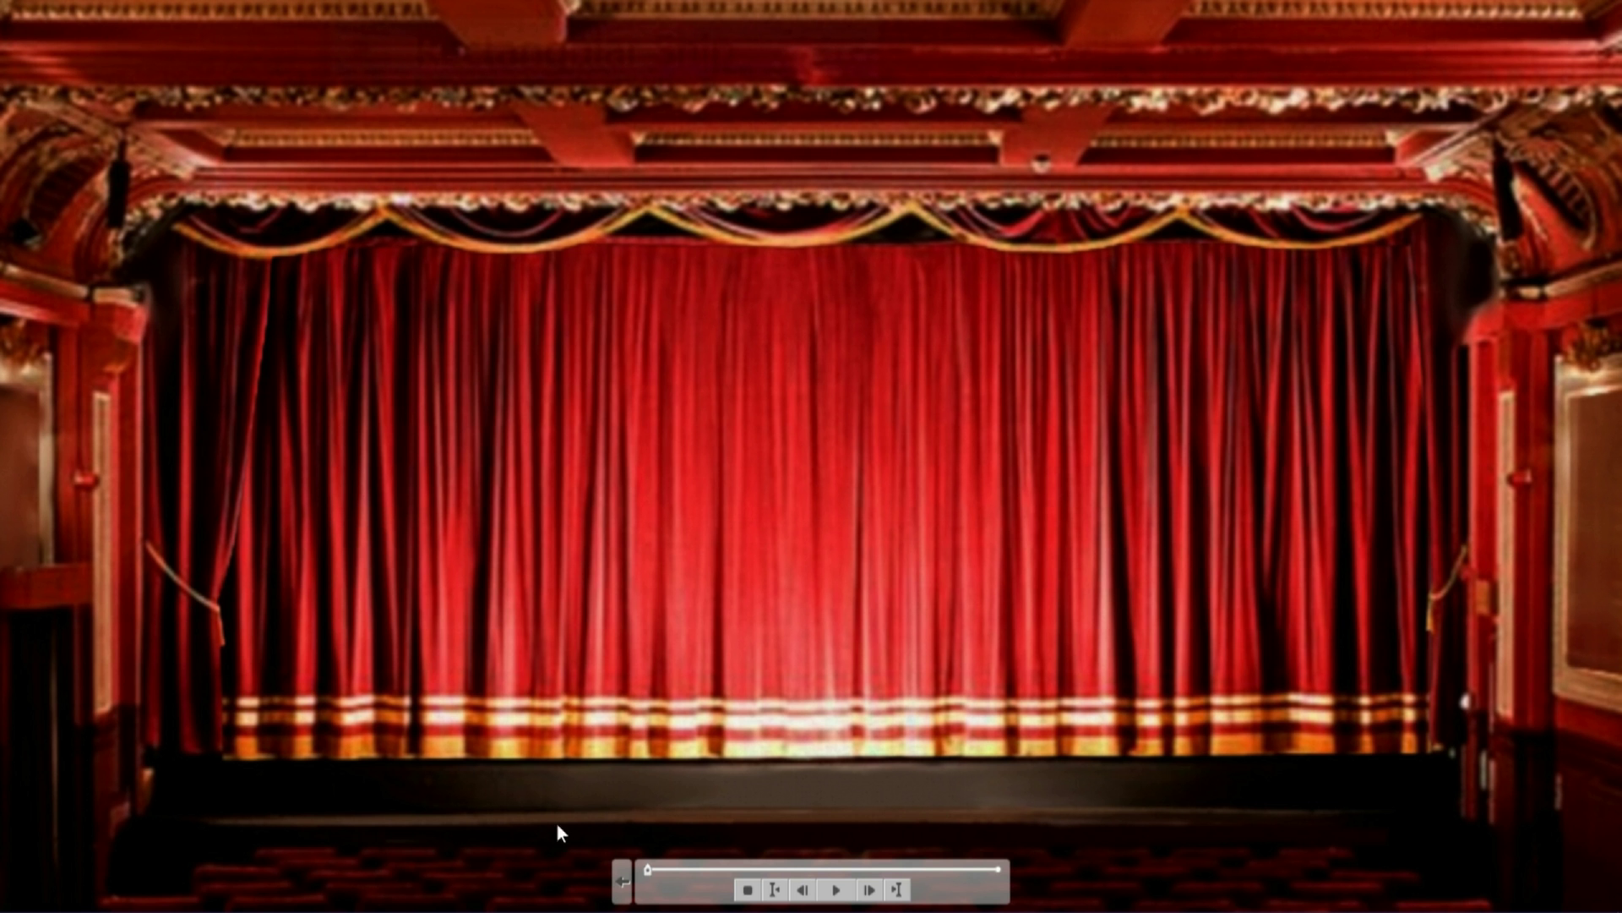
Start full-screen playback of the movie from the closed red curtain
click(840, 892)
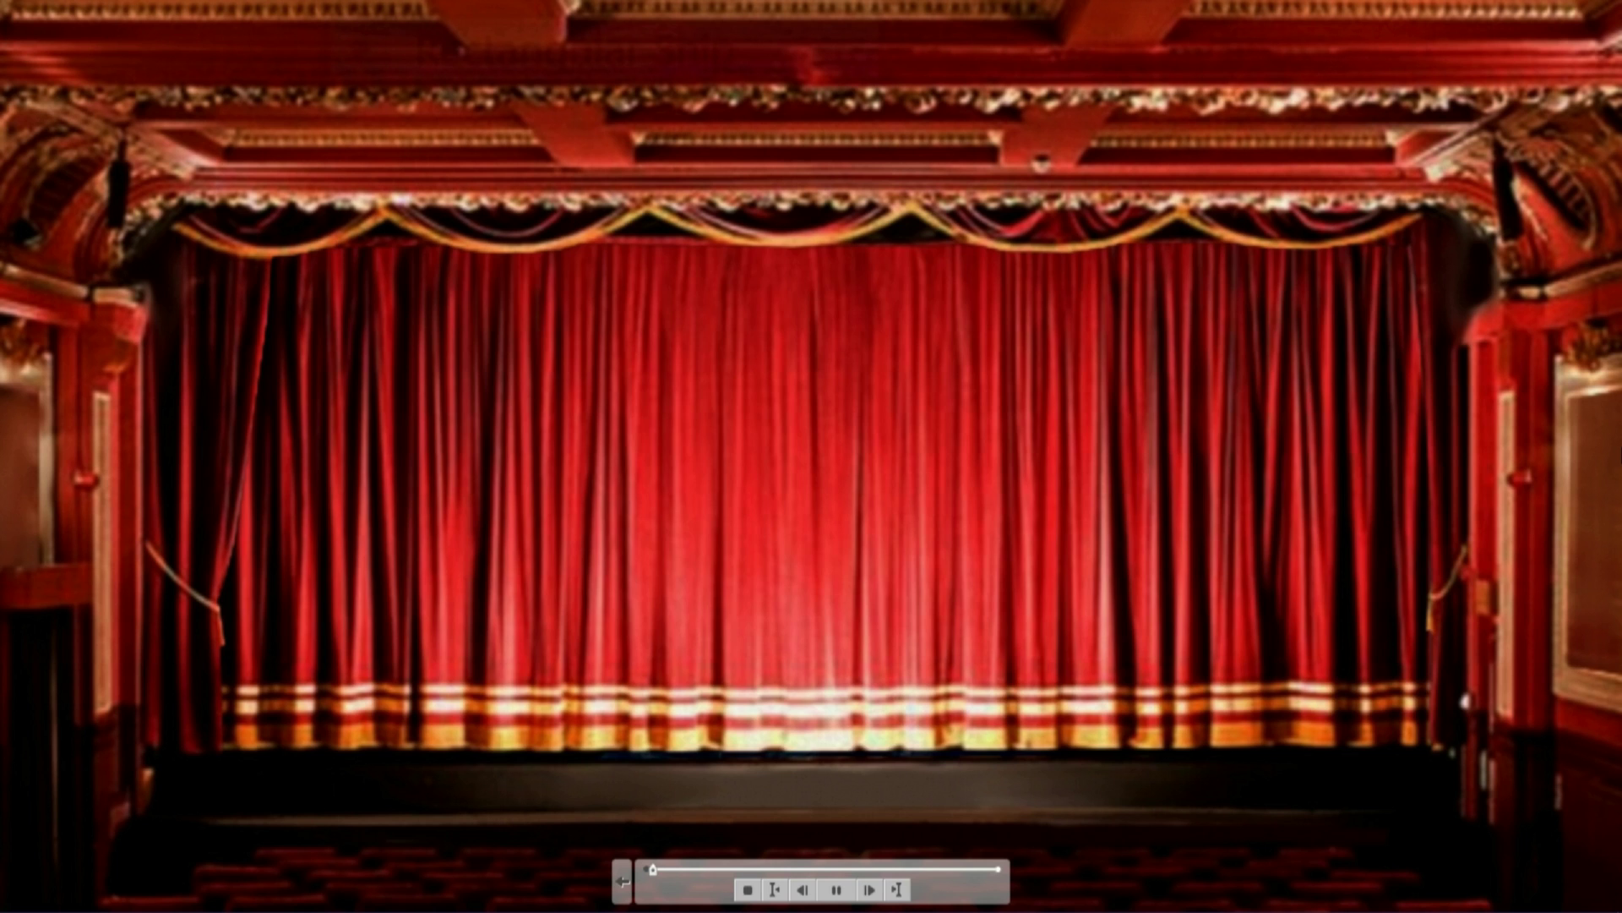